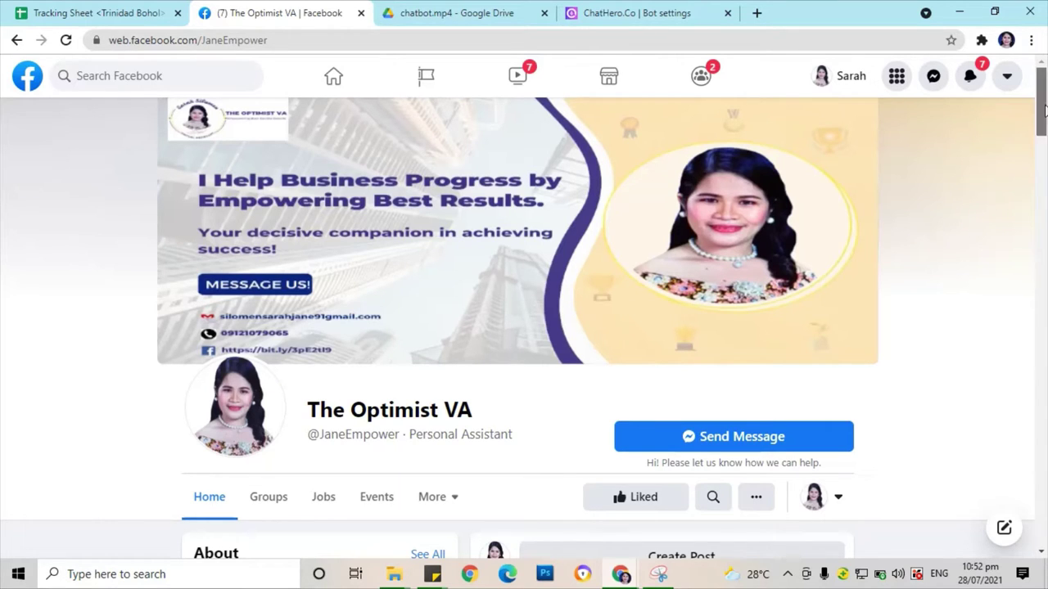
Step: Open The Optimist VA from the list of Facebook pages you manage
scroll(1044, 111, "down", 2)
scroll(1044, 111, "up", 2)
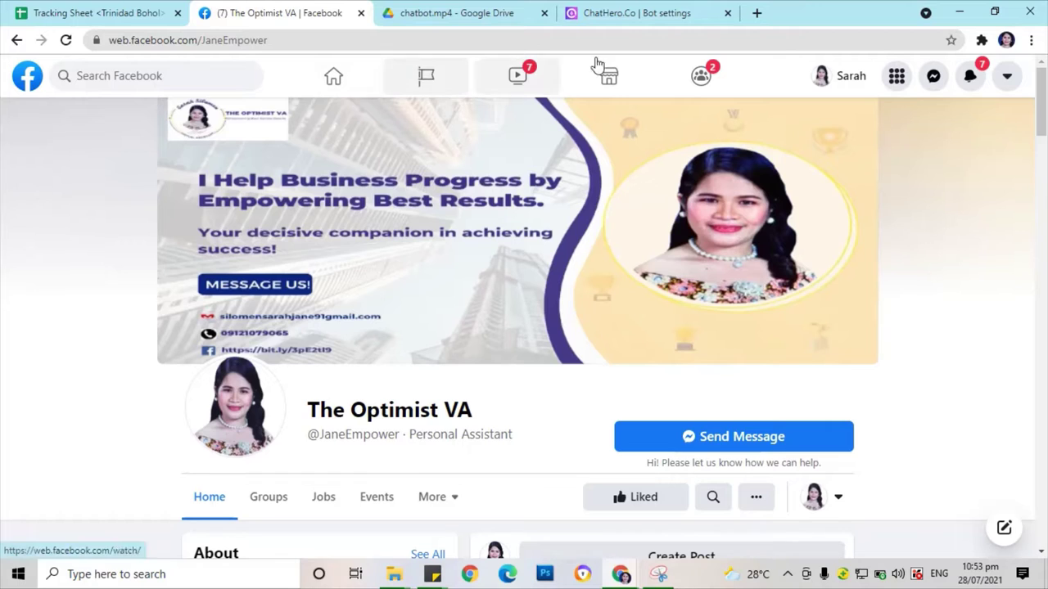
left_click(428, 78)
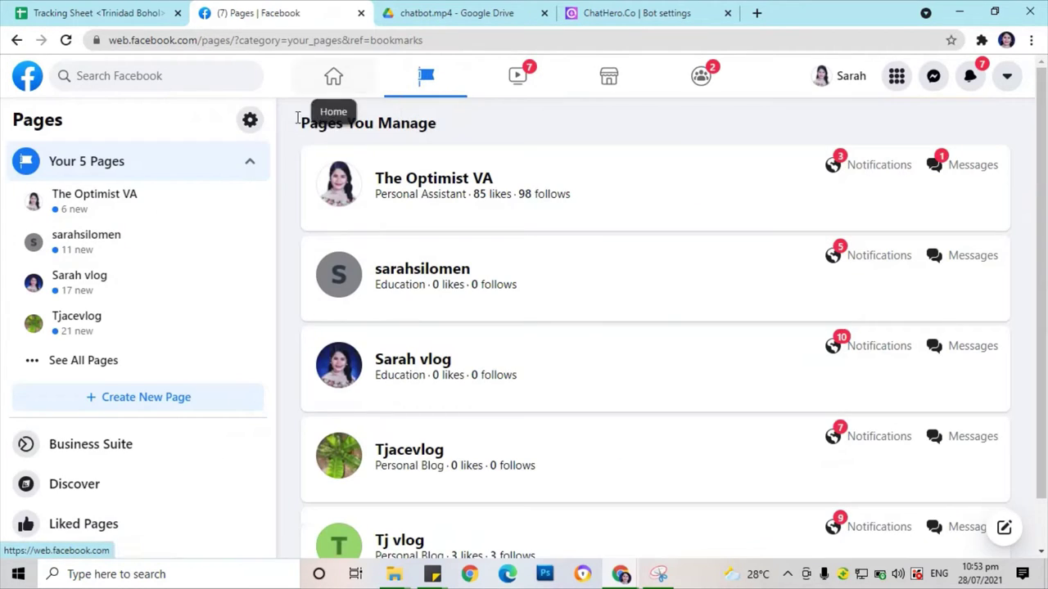
left_click(353, 188)
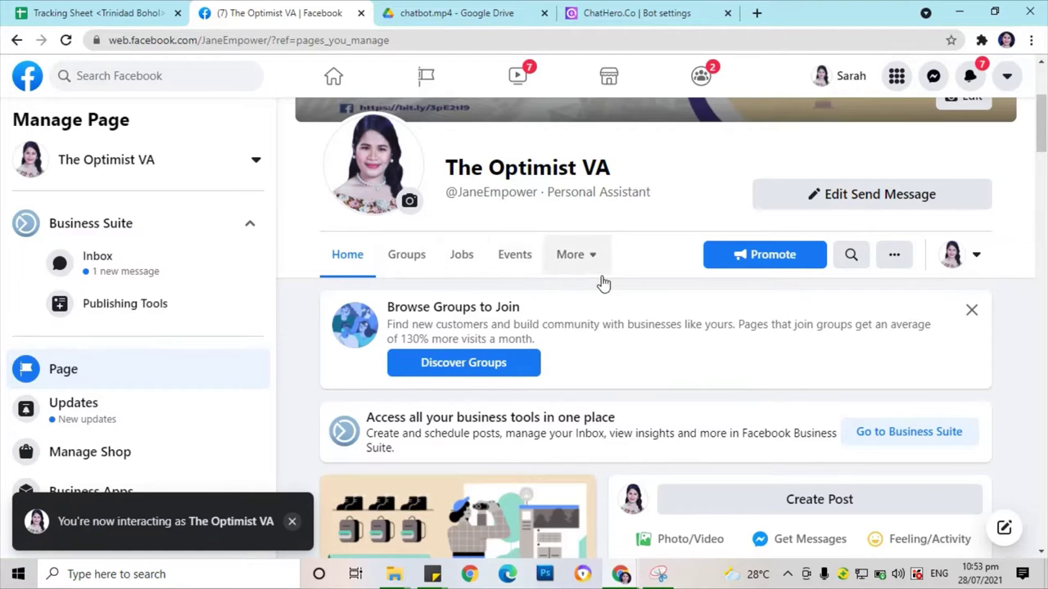
Step: Switch to ChatHero and review the bot reply list for The Optimist VA page
left_click(615, 17)
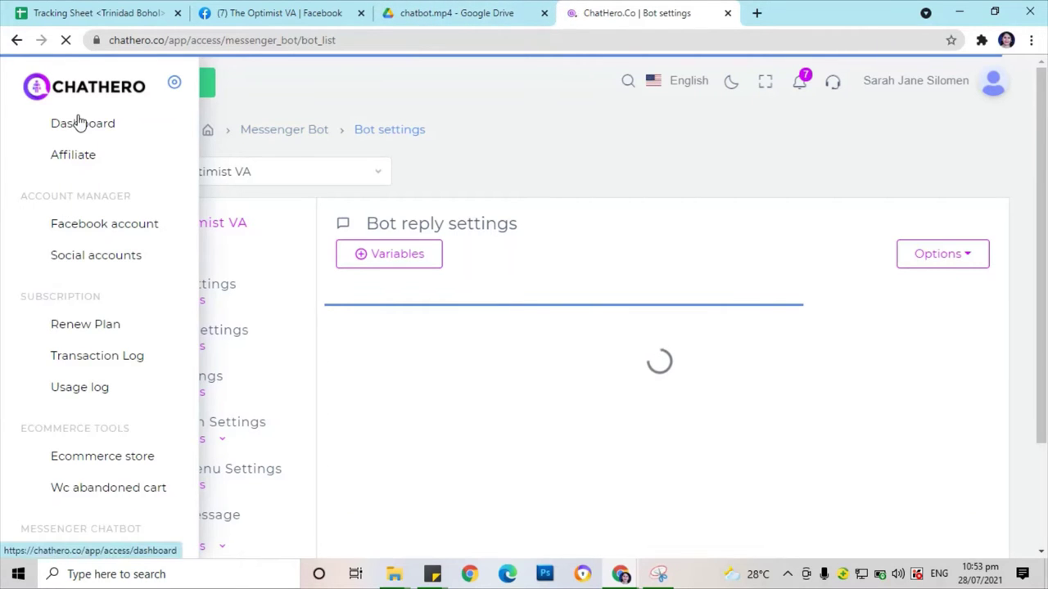
scroll(140, 129, "down", 4)
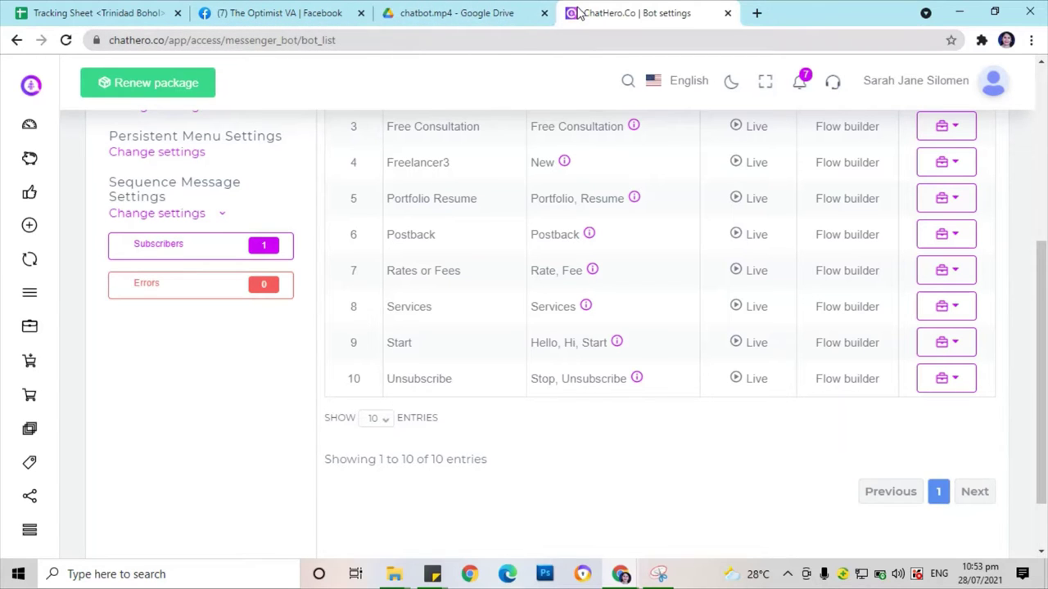
scroll(994, 87, "up", 1)
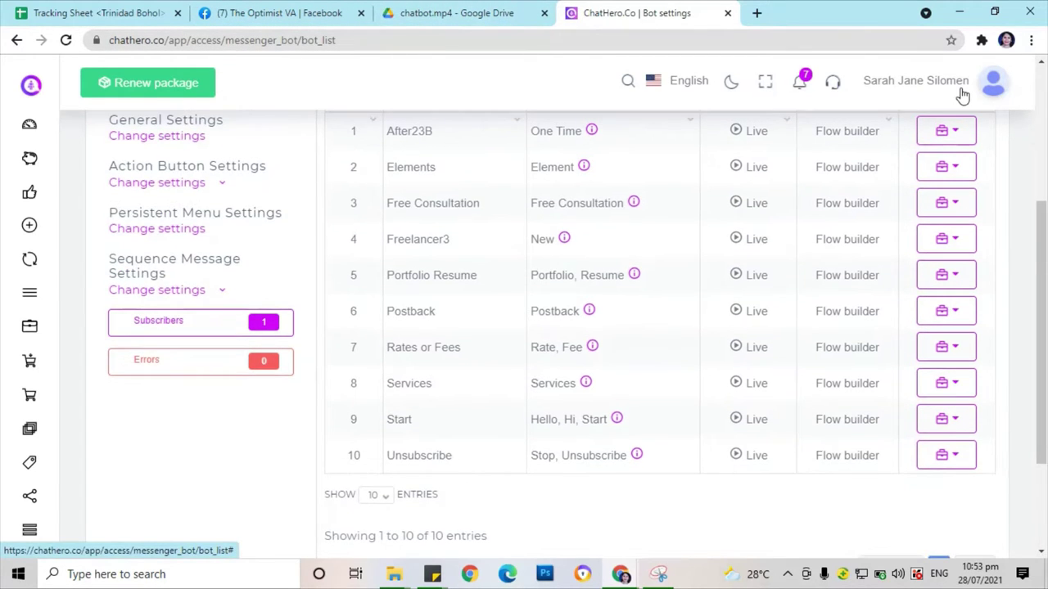
scroll(963, 95, "up", 3)
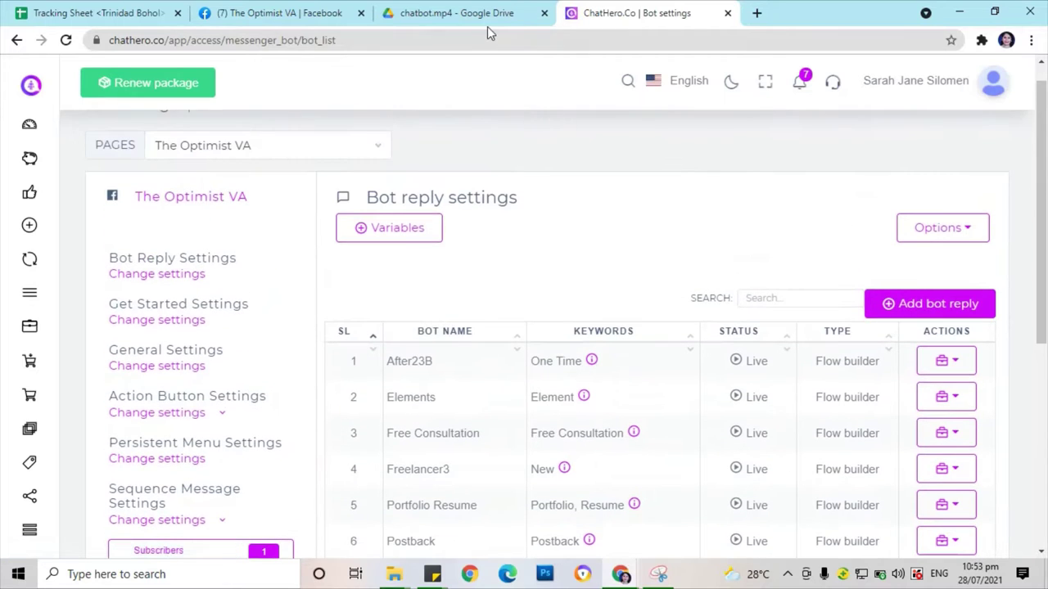
Step: Switch back to The Optimist VA page on Facebook and choose to interact with it as the personal profile
left_click(257, 15)
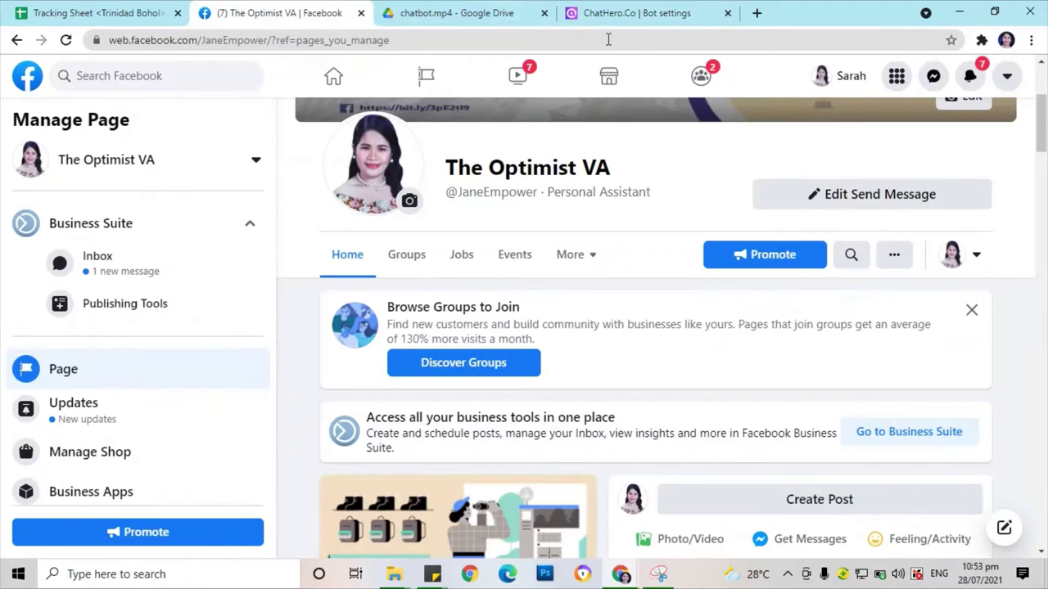
scroll(183, 163, "up", 3)
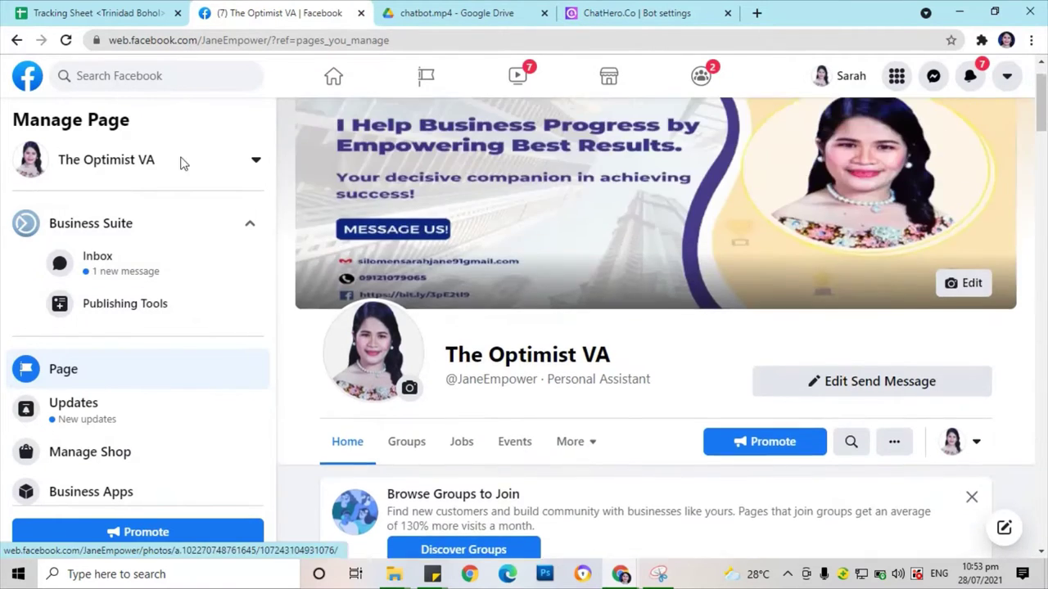
left_click(110, 374)
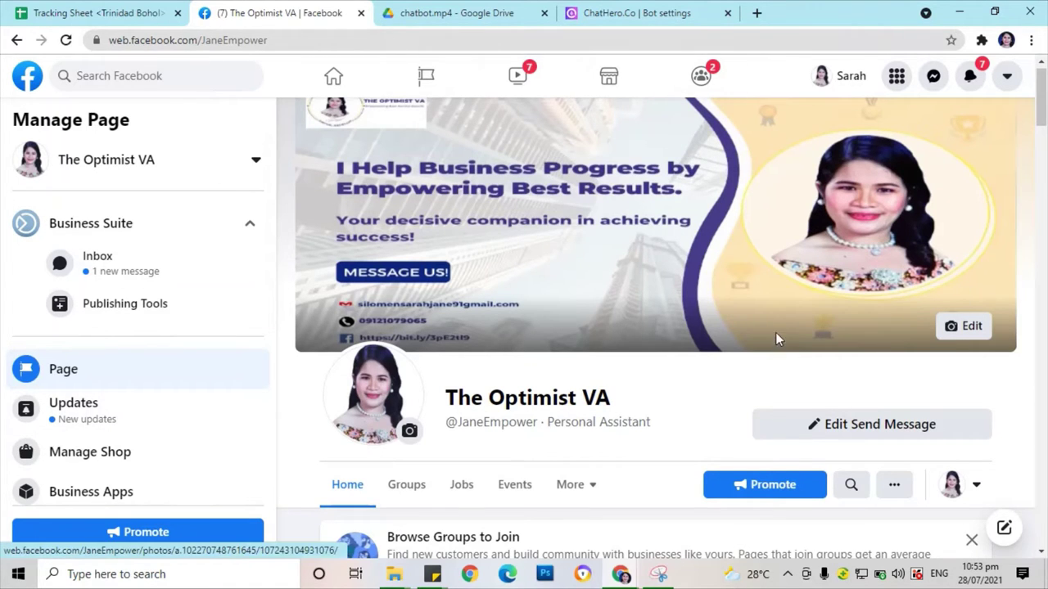
scroll(798, 377, "down", 1)
scroll(803, 385, "down", 1)
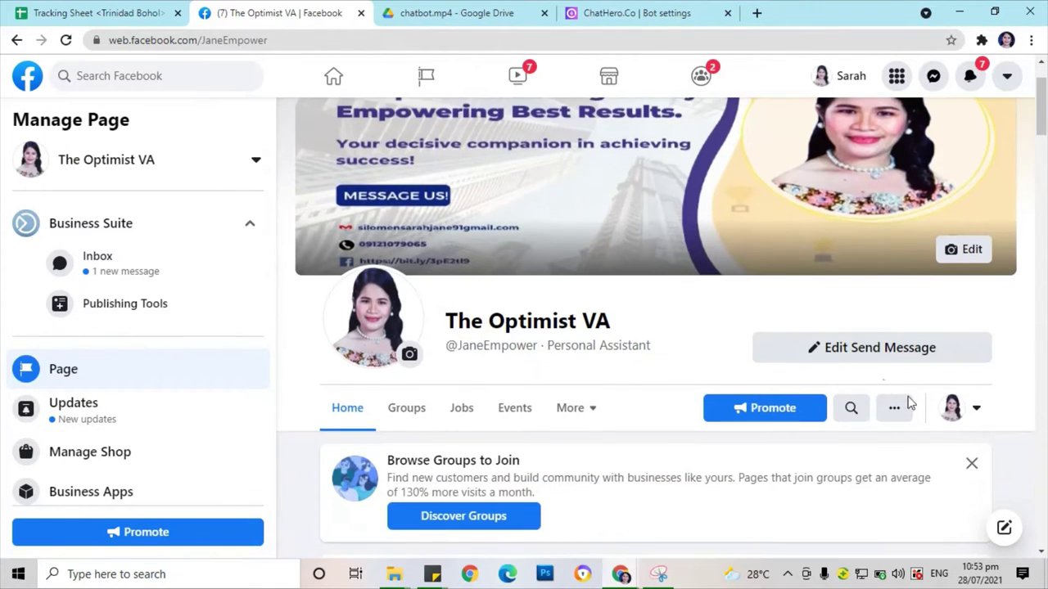
left_click(971, 419)
scroll(920, 484, "down", 1)
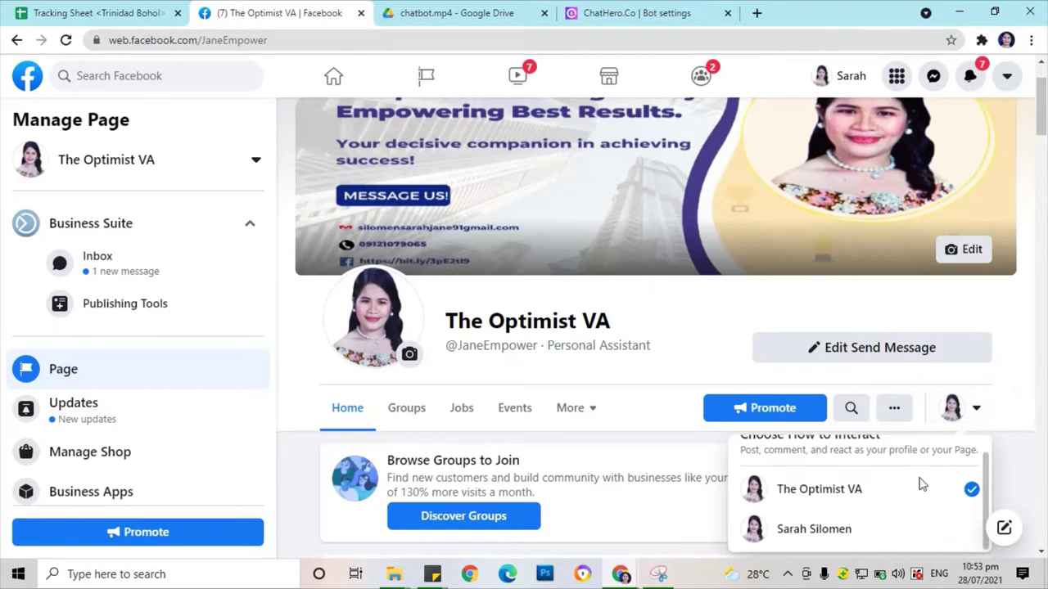
left_click(861, 537)
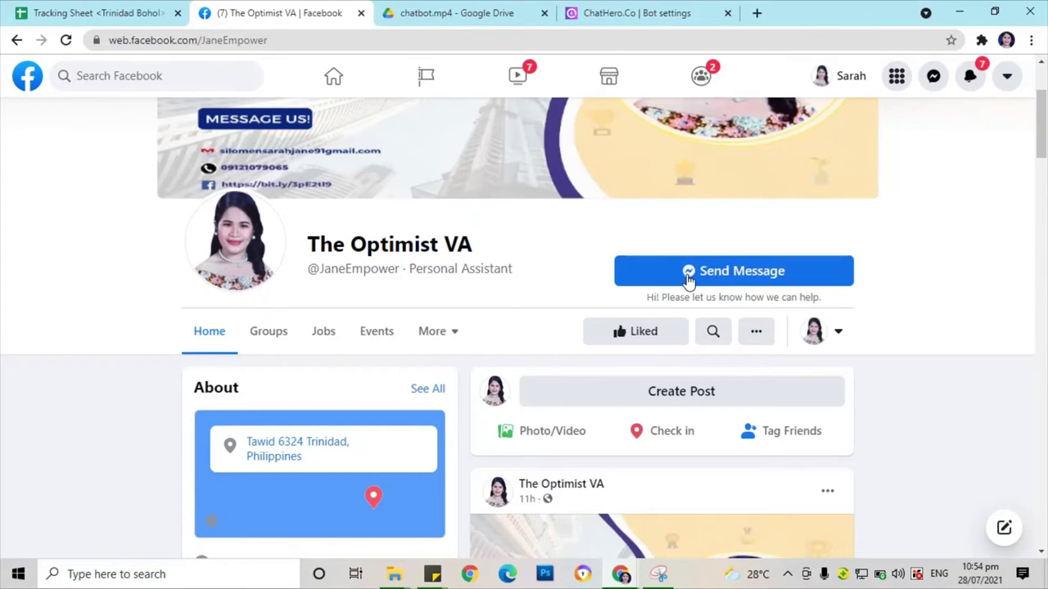
Step: Start a chat with The Optimist VA, send the preset question "How much is your rate?" and dismiss the notification
left_click(687, 278)
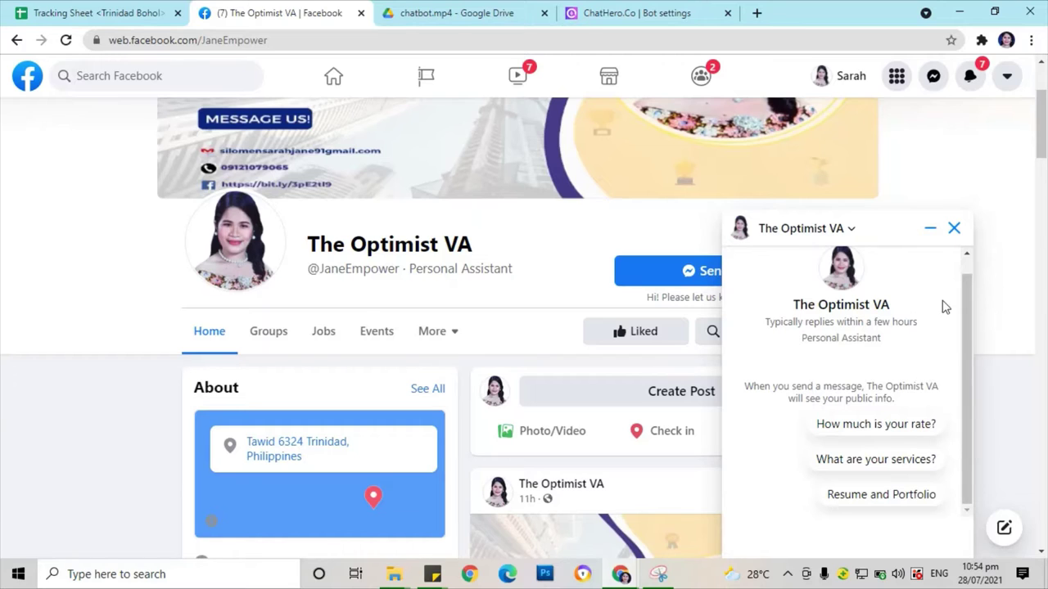
left_click(863, 432)
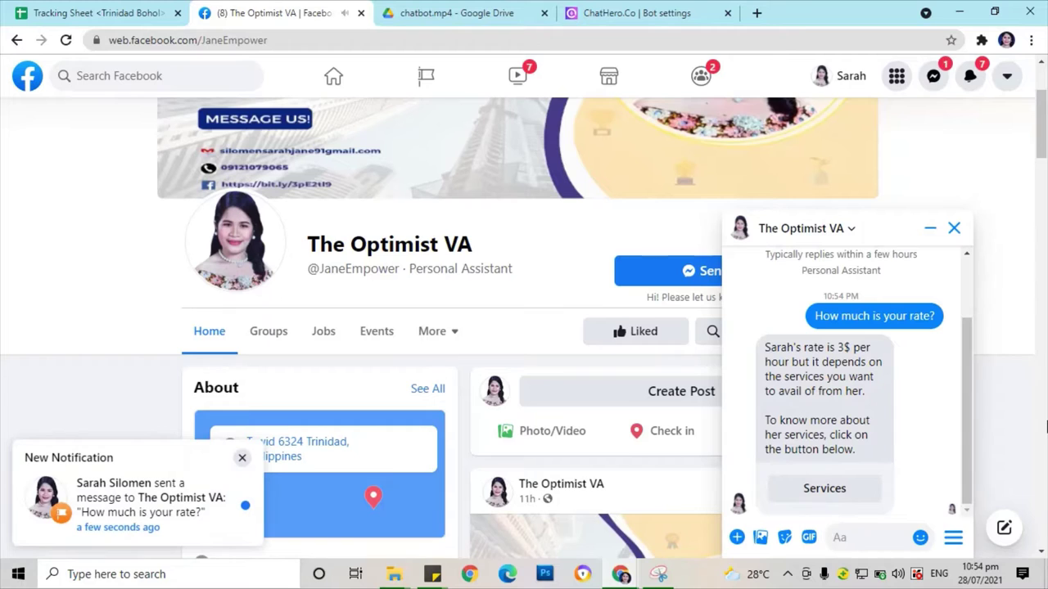
left_click(242, 463)
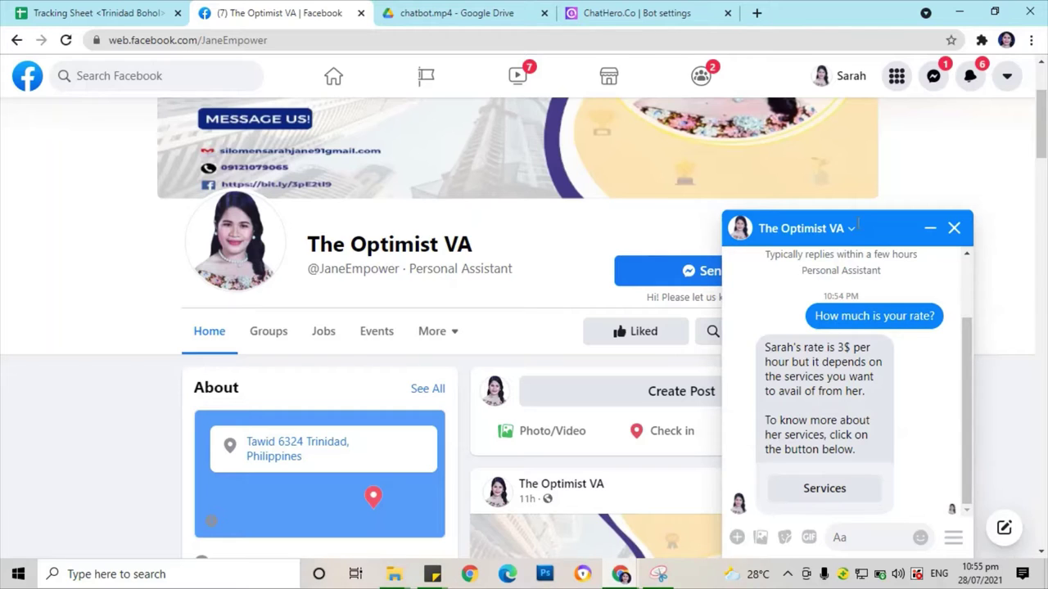
Step: Choose Services in the bot's rate reply and read through the bot's answer
left_click(825, 488)
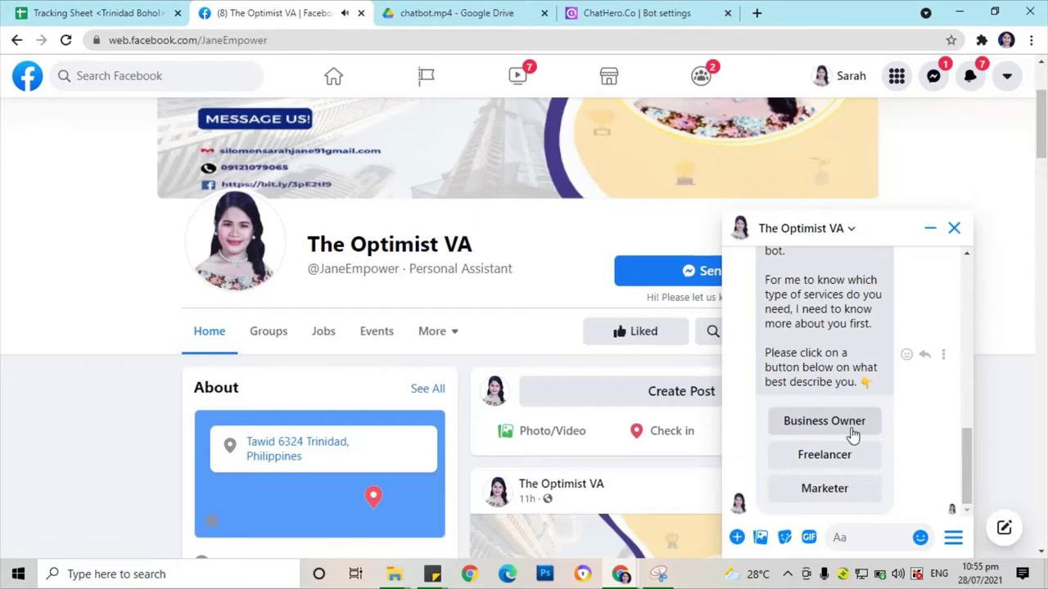
scroll(823, 426, "up", 2)
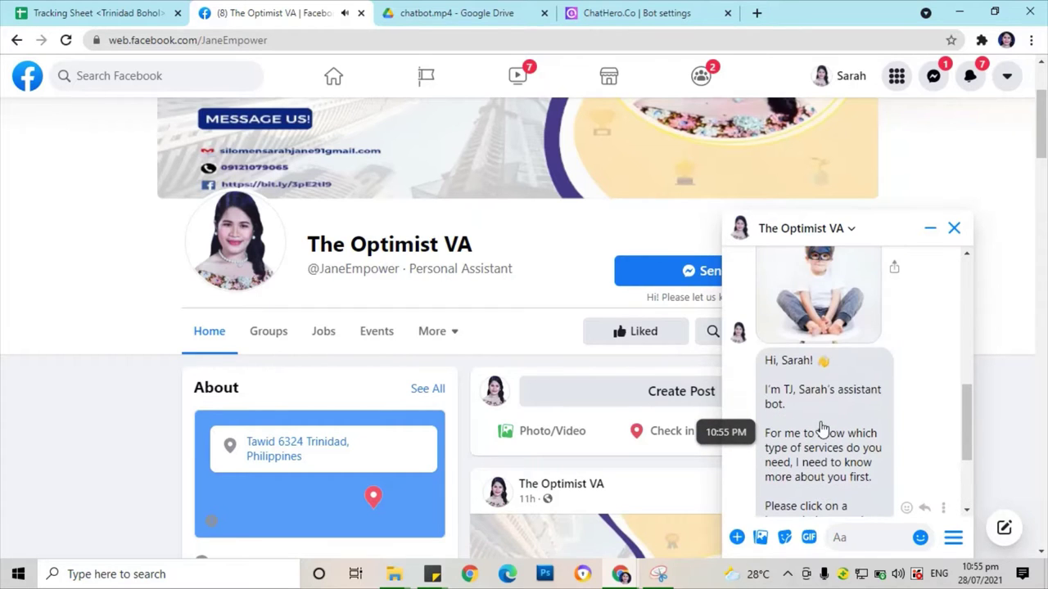
scroll(821, 432, "down", 1)
scroll(847, 386, "down", 1)
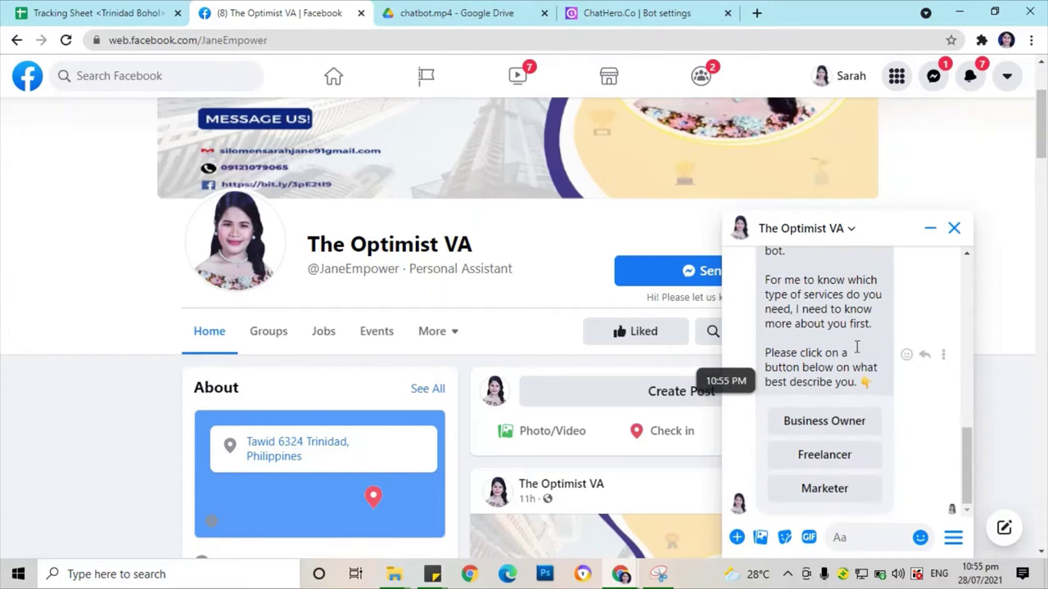
Step: Delete the chat conversation with The Optimist VA
left_click(852, 229)
left_click(641, 425)
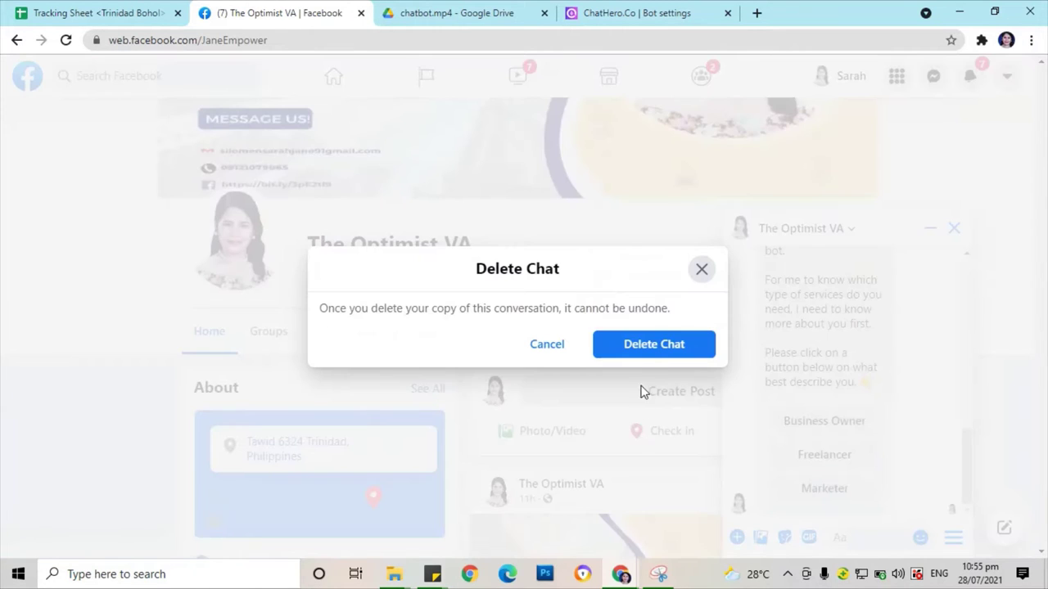
left_click(676, 352)
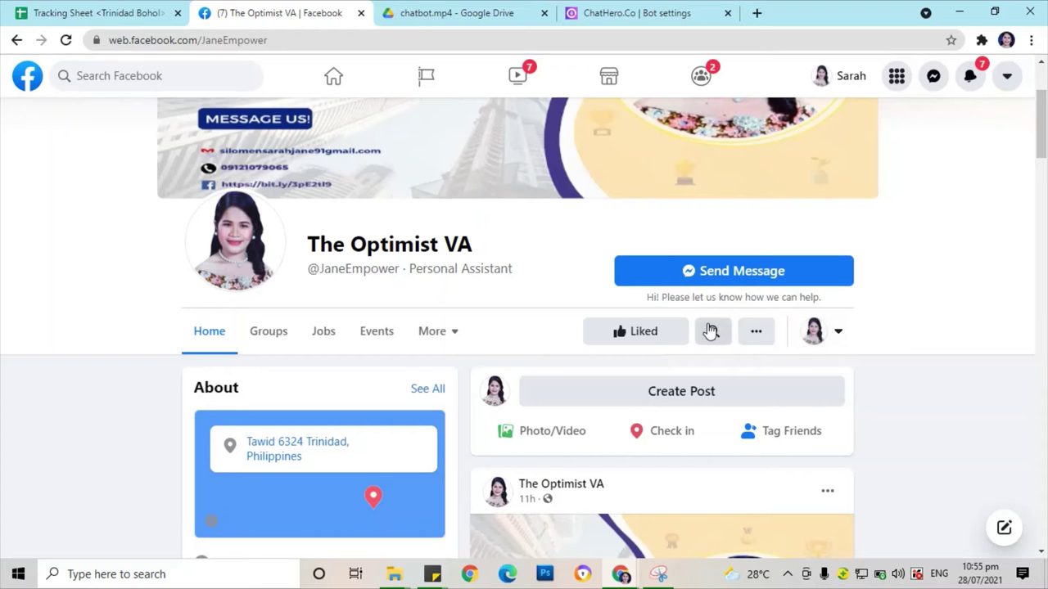
Step: Start a fresh chat with the page, send the preset question "Resume and Portfolio" and open the resume from the bot's reply
left_click(757, 284)
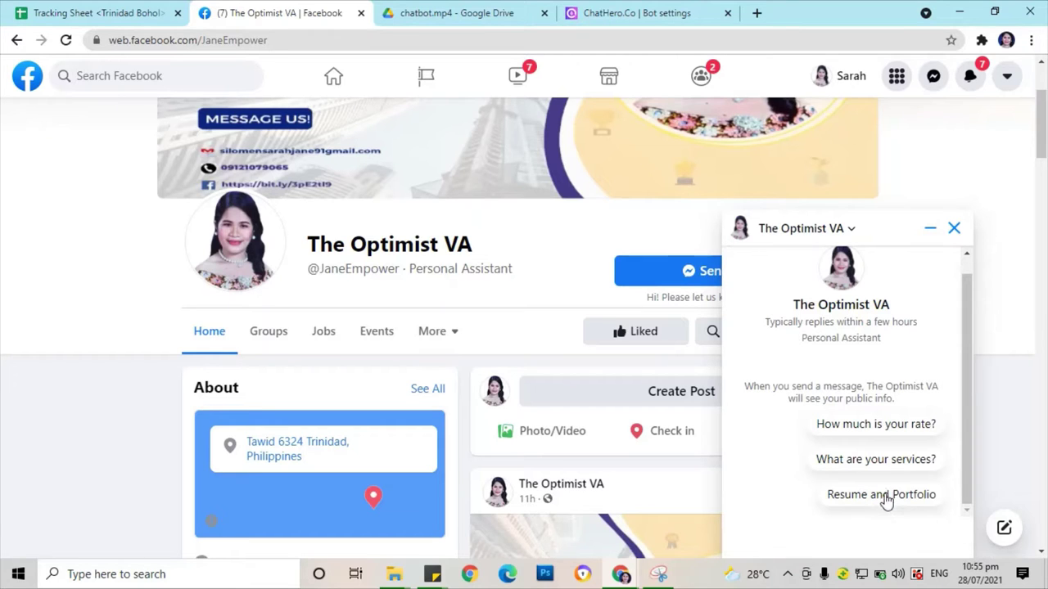
left_click(887, 496)
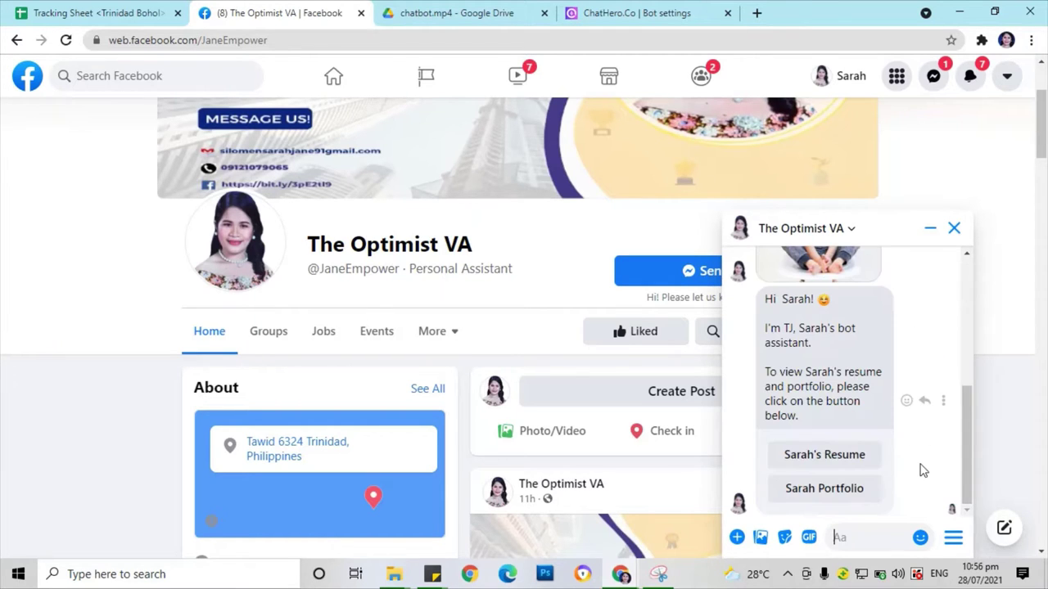
left_click_drag(860, 455, 833, 468)
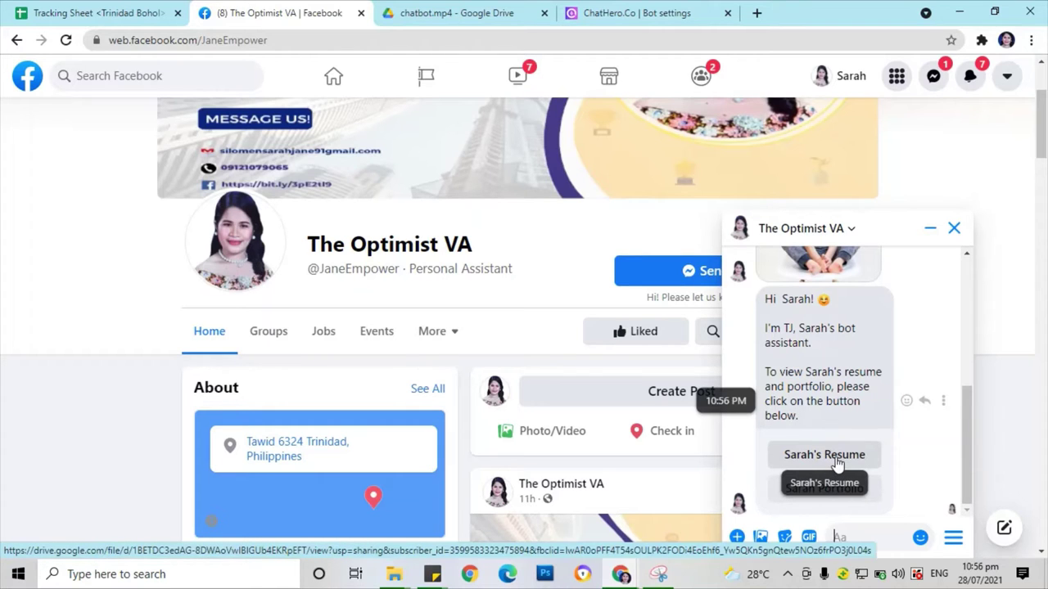
left_click(839, 463)
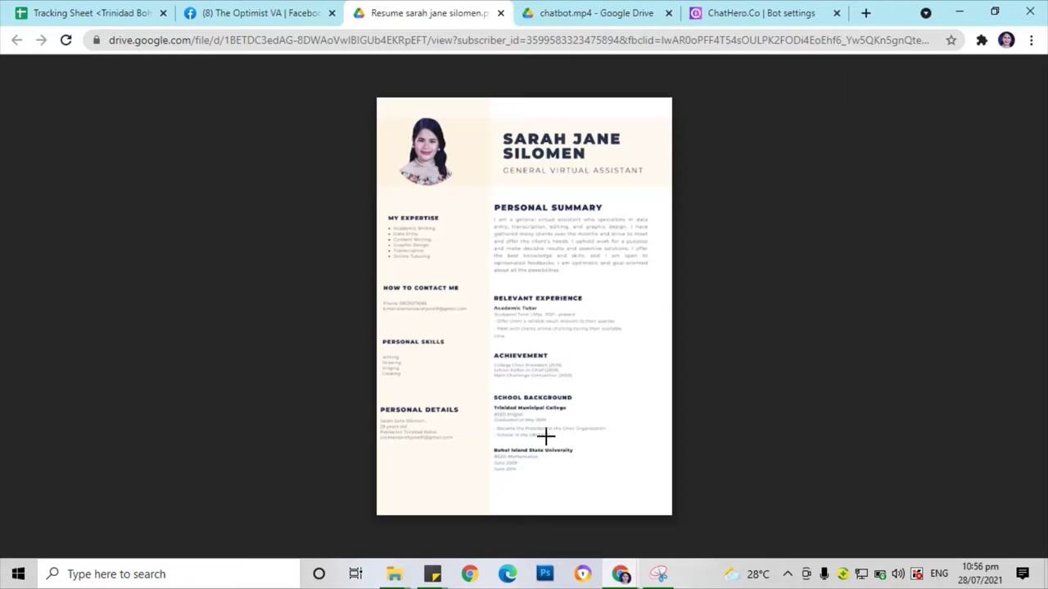
Step: Close the resume, open the portfolio website from the bot's reply and reload it to look over its home page
left_click(500, 13)
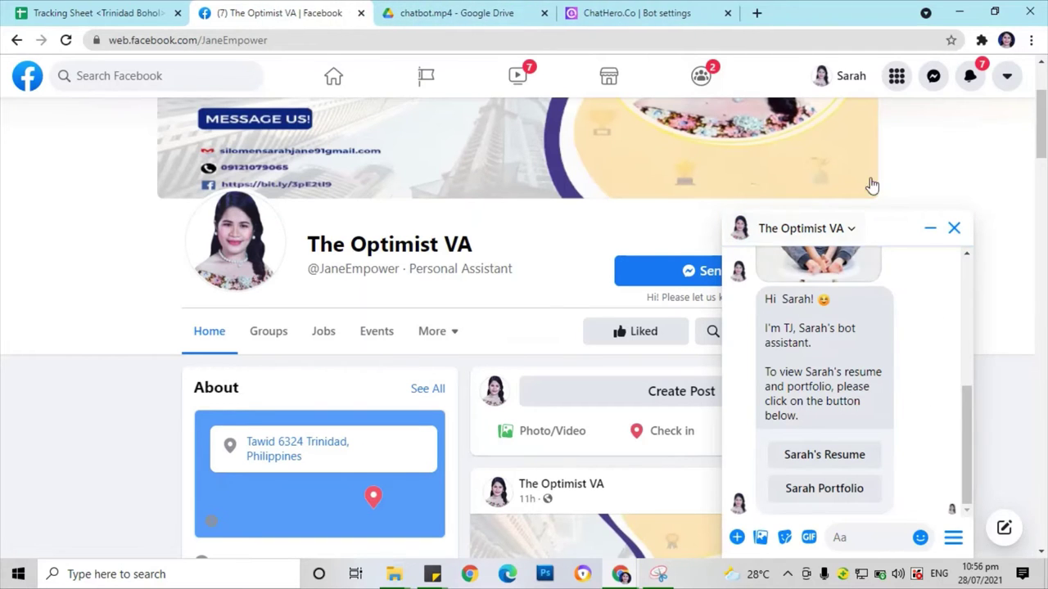
left_click(830, 494)
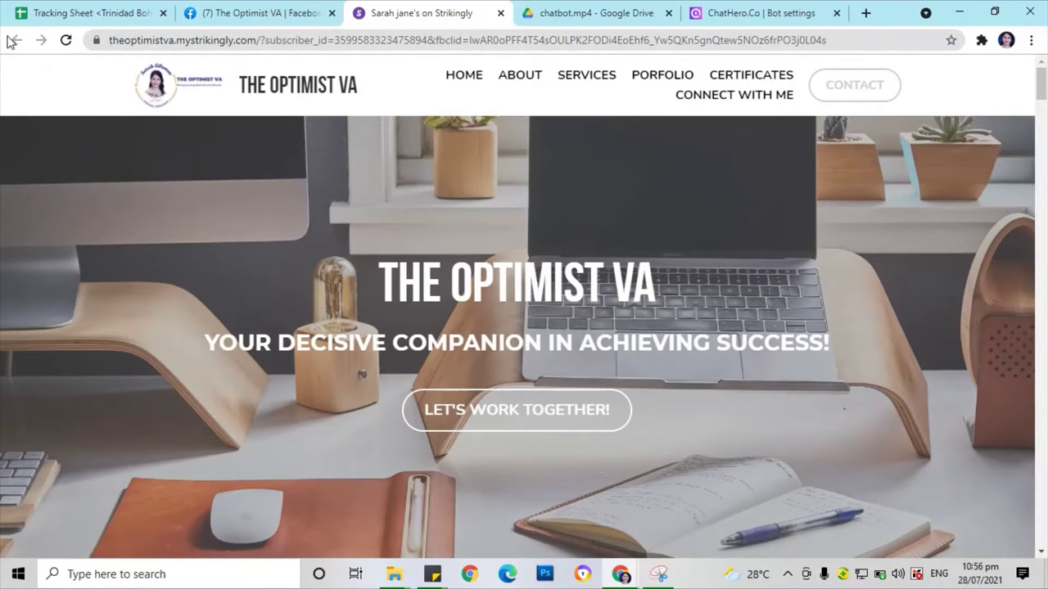
left_click(63, 40)
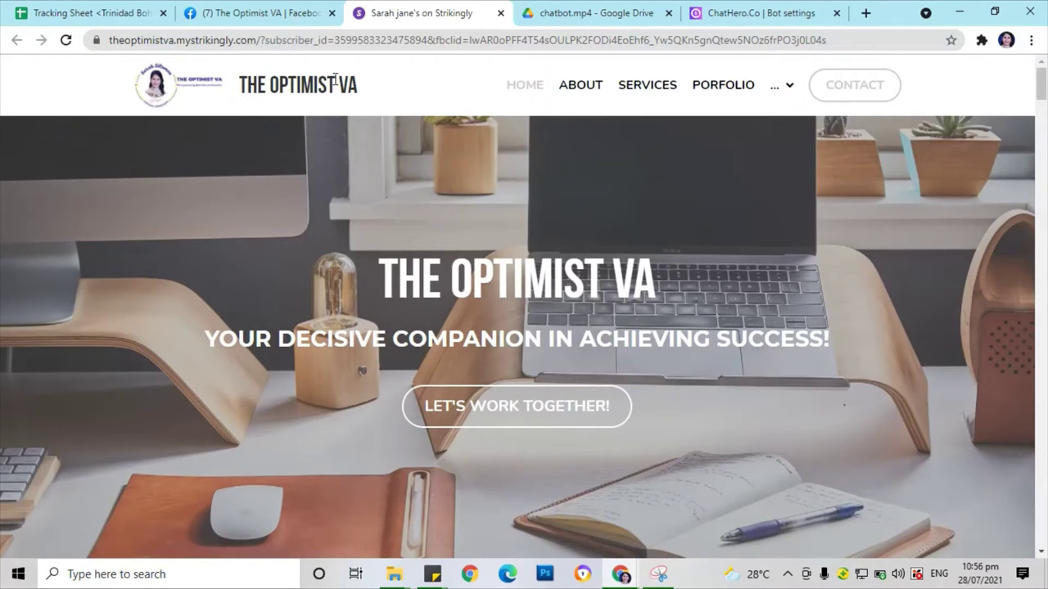
scroll(762, 154, "down", 2)
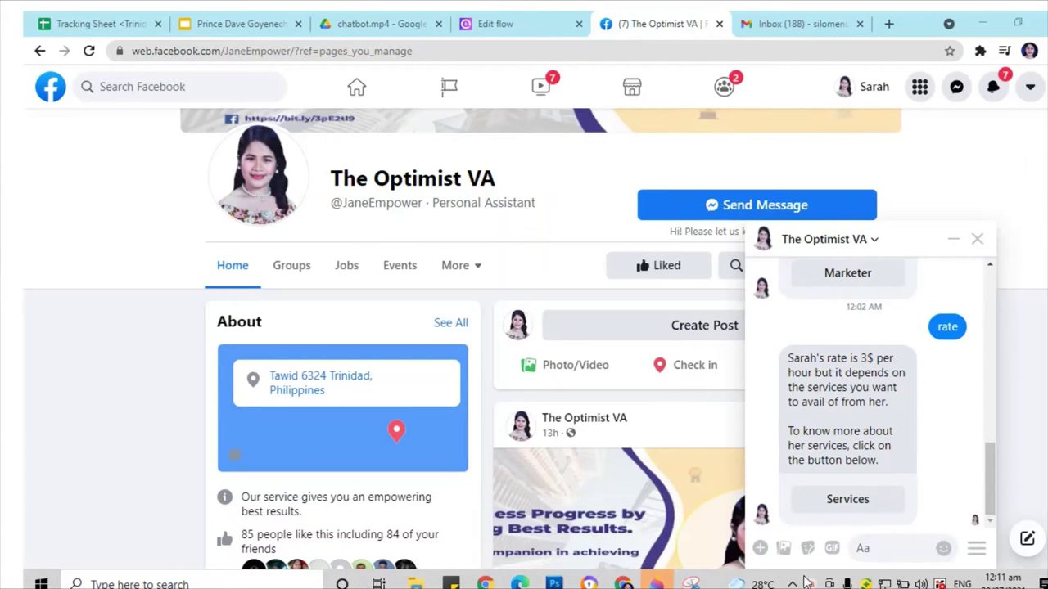
left_click(809, 584)
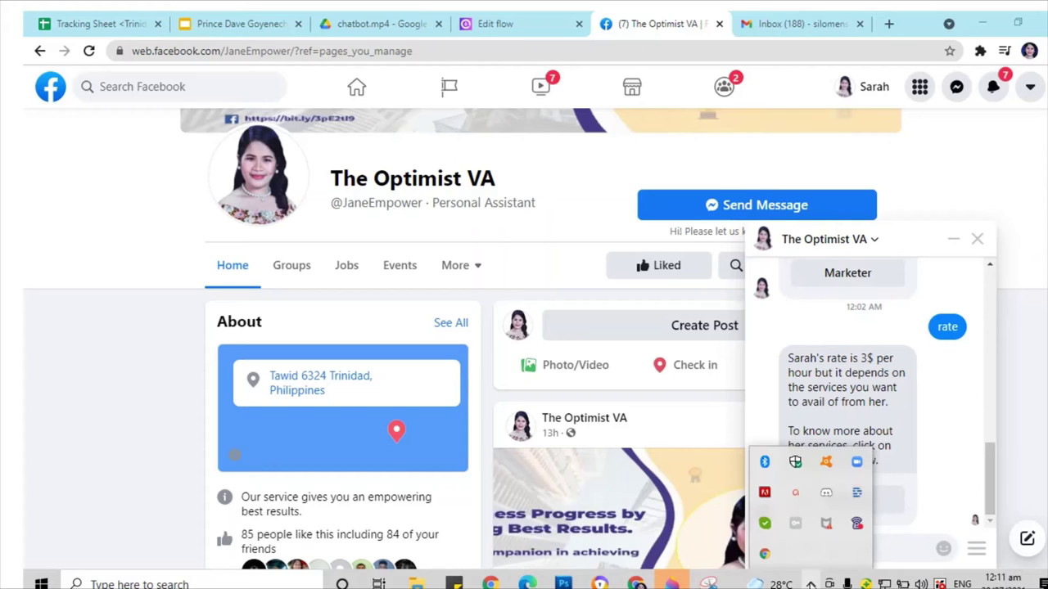
left_click(809, 584)
left_click(810, 584)
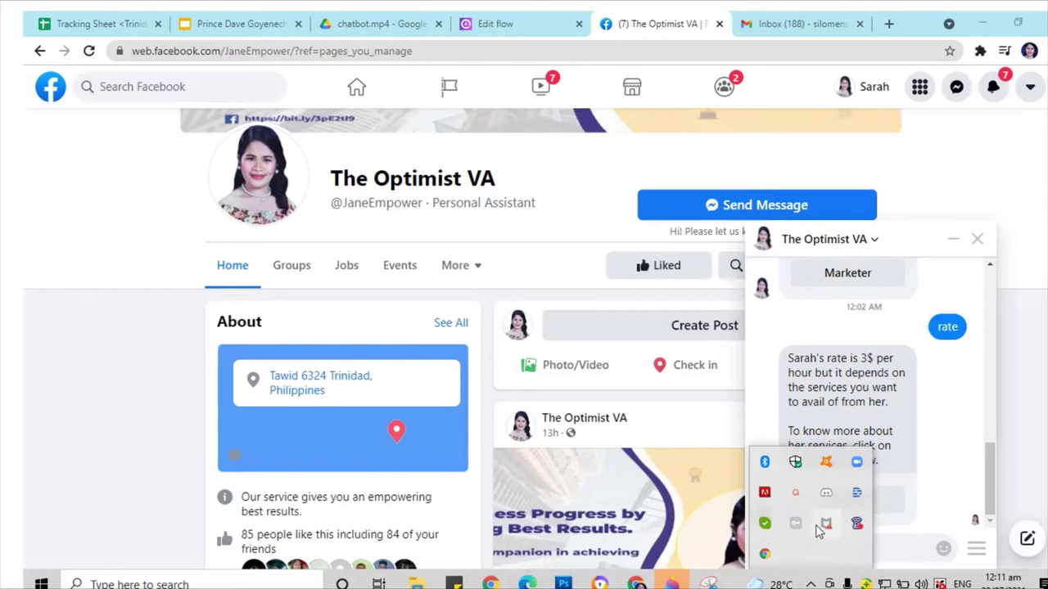
left_click(789, 499)
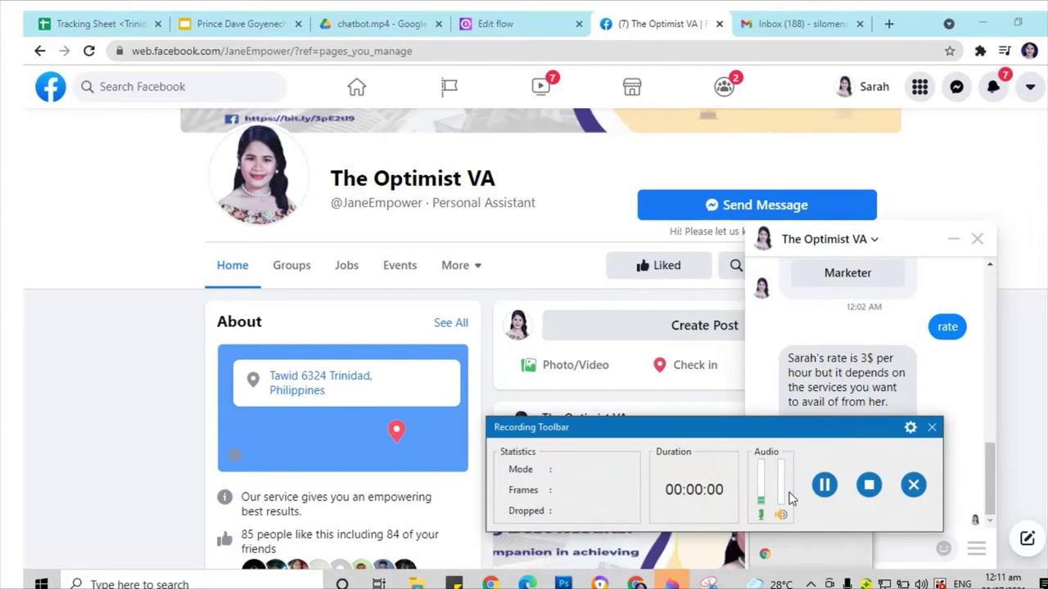
left_click(932, 429)
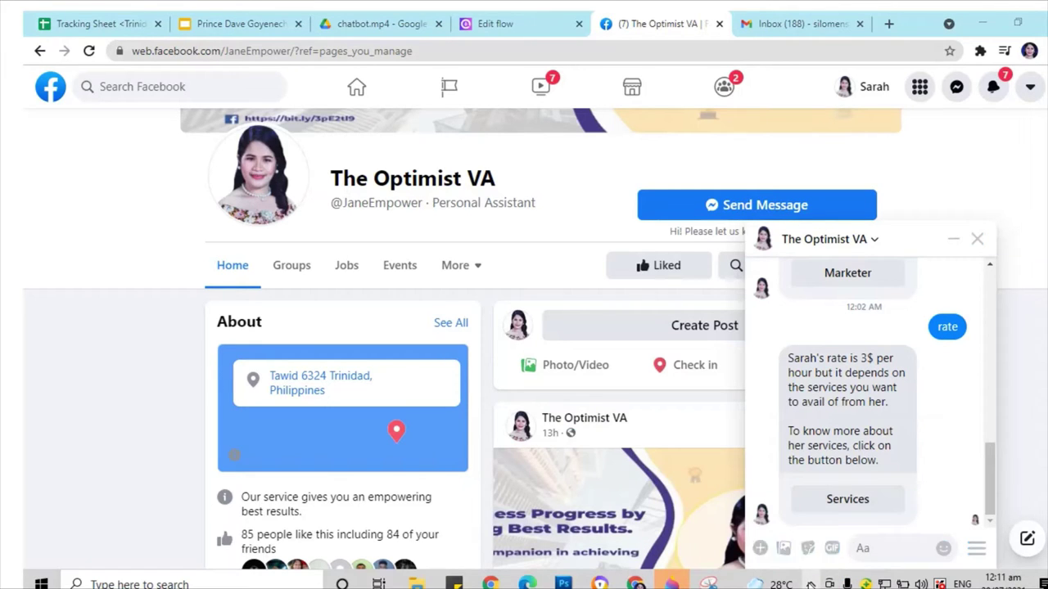
left_click(804, 584)
left_click(754, 416)
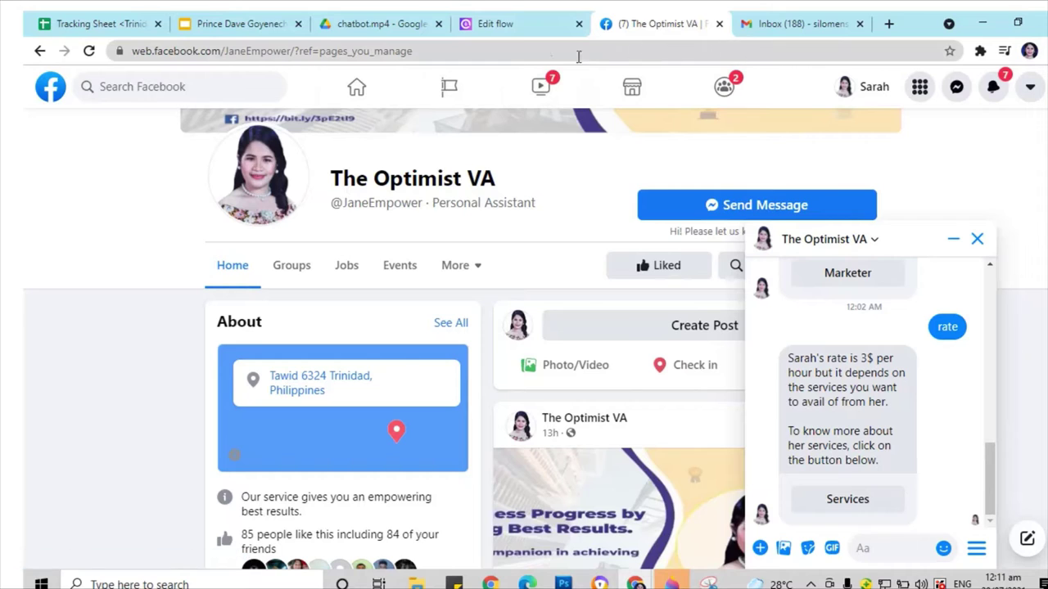
Step: Switch to ChatHero, leave the open flow and bring up the Bot Flow Builder's list of flows
left_click(499, 24)
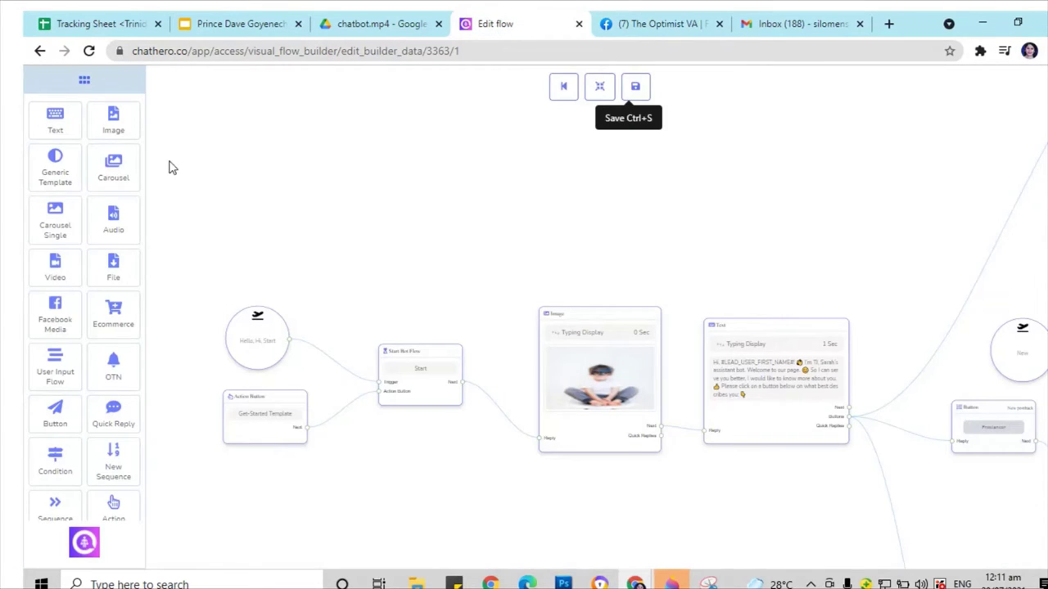
left_click(39, 51)
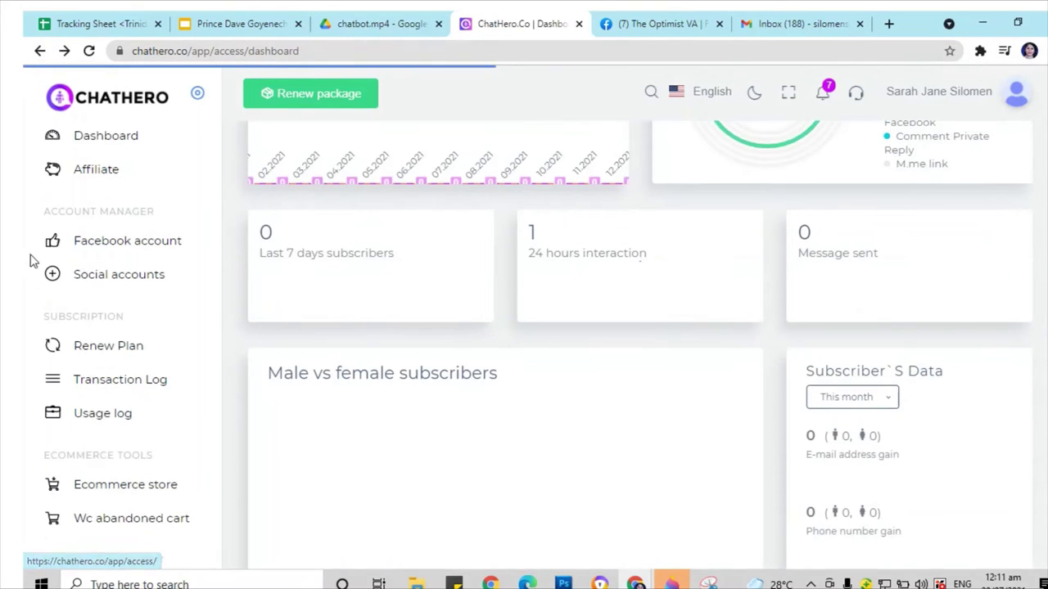
scroll(113, 390, "down", 3)
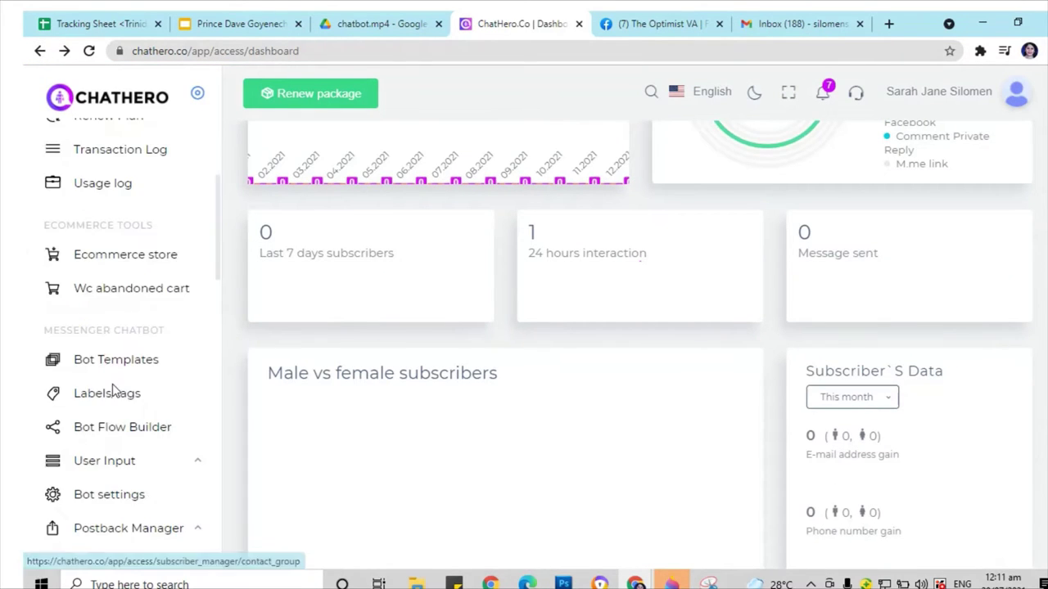
left_click(138, 433)
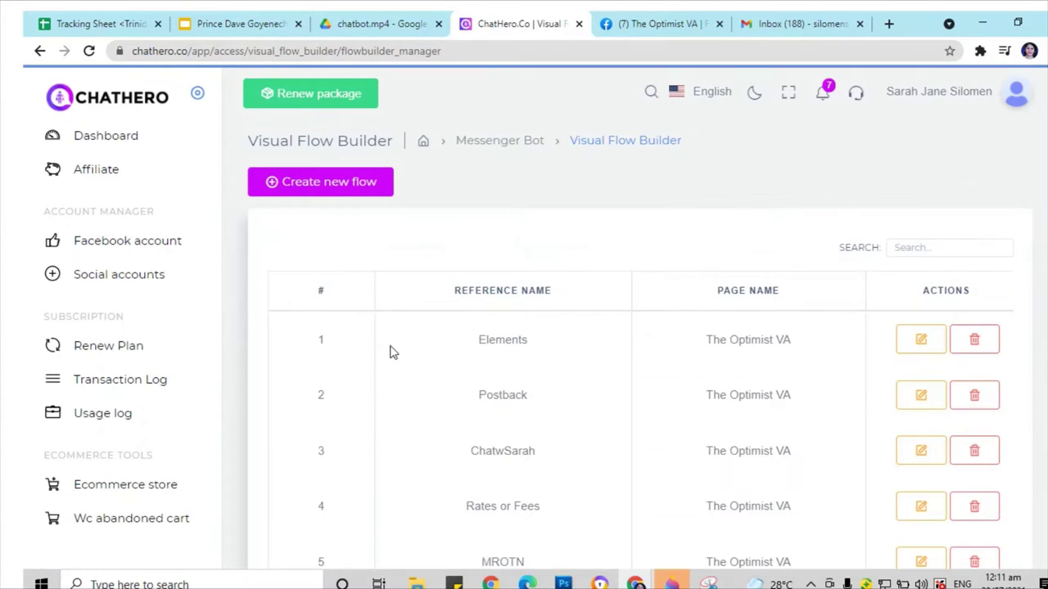
Step: Find the Free Consultation flow on the second page of the flow list and open it for editing
scroll(665, 430, "down", 4)
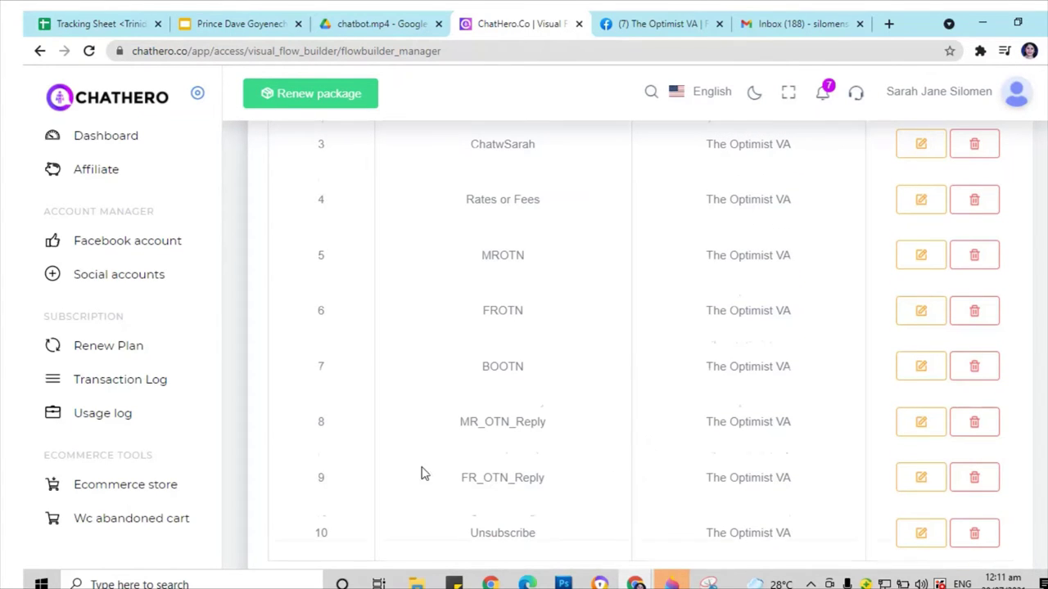
scroll(491, 483, "down", 1)
left_click_drag(942, 524, 633, 482)
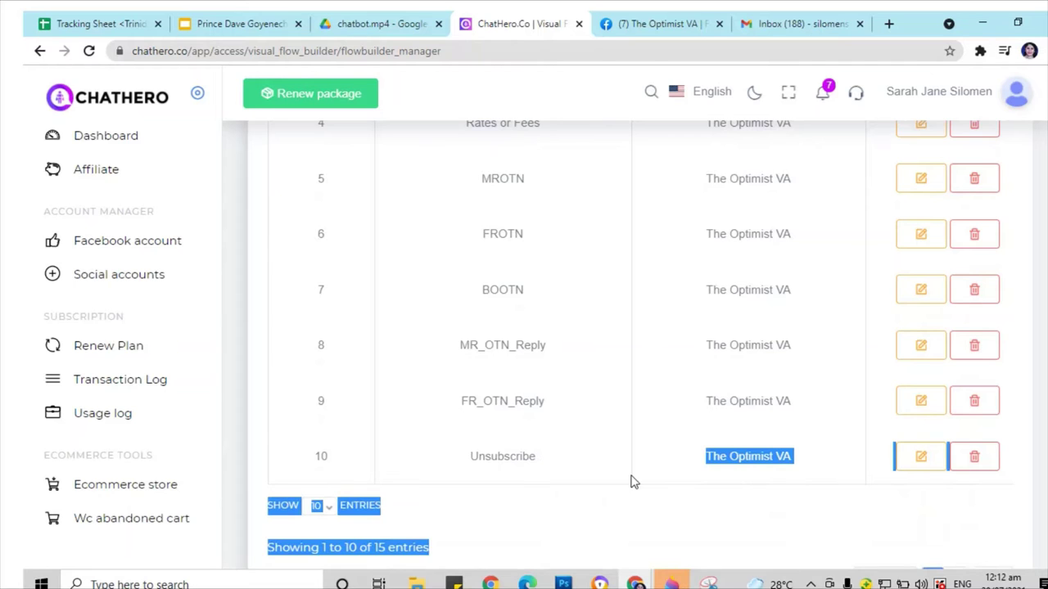
left_click(694, 465)
scroll(901, 508, "down", 1)
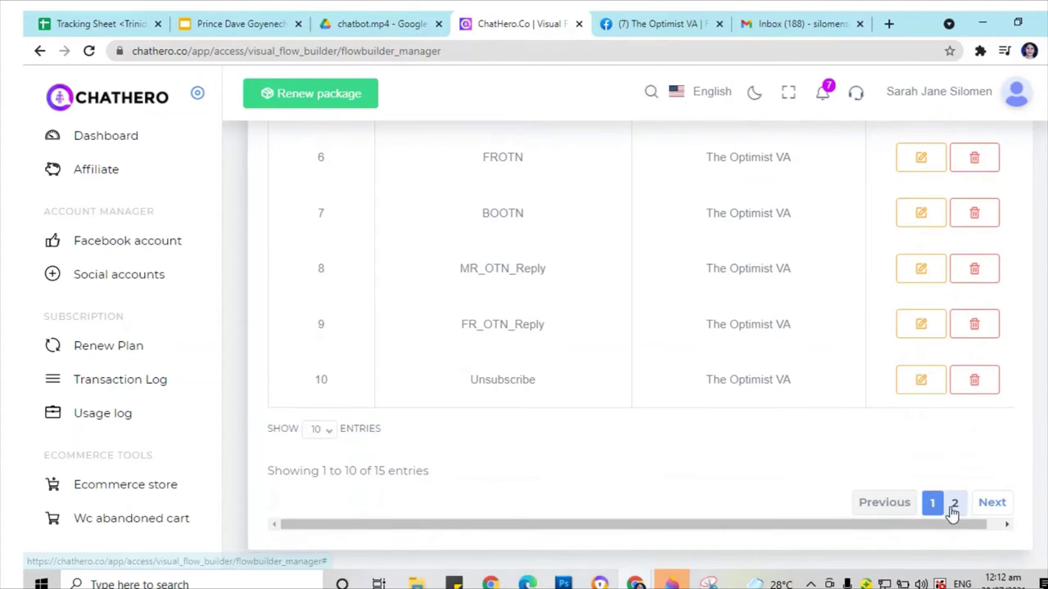
left_click(954, 503)
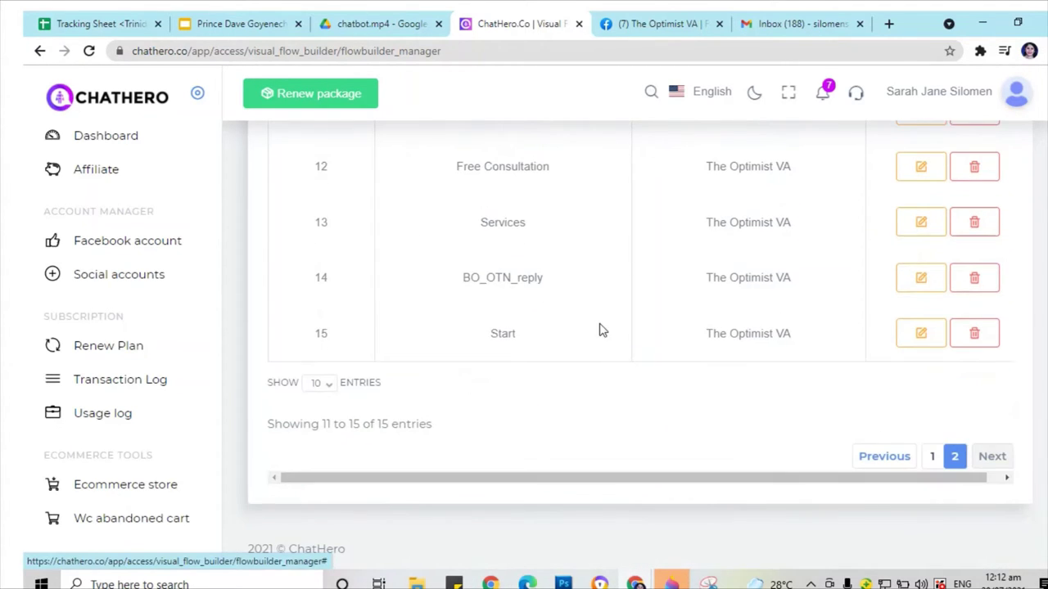
scroll(600, 330, "up", 1)
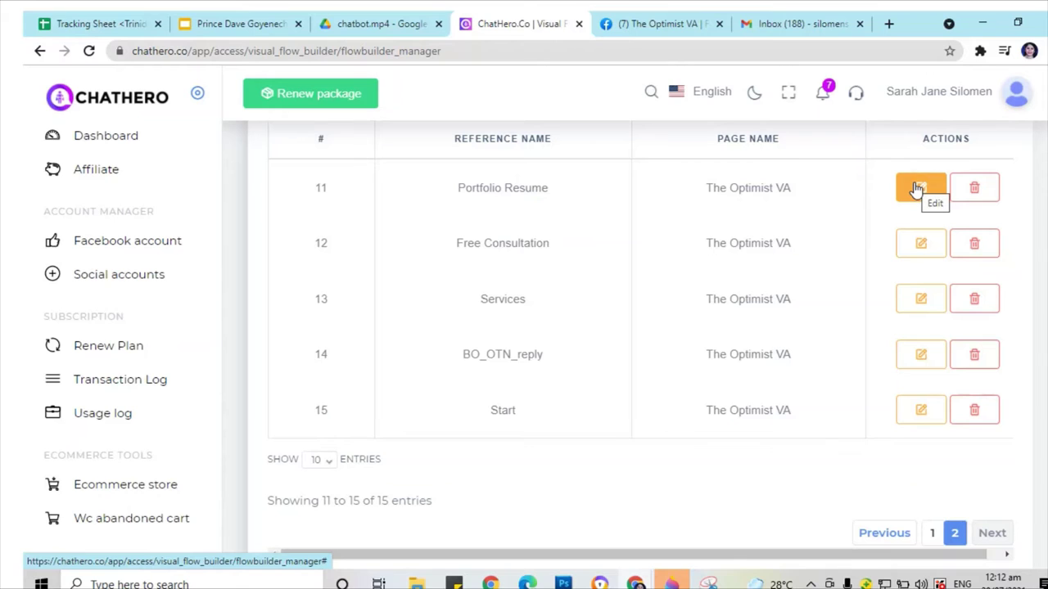
left_click(917, 246)
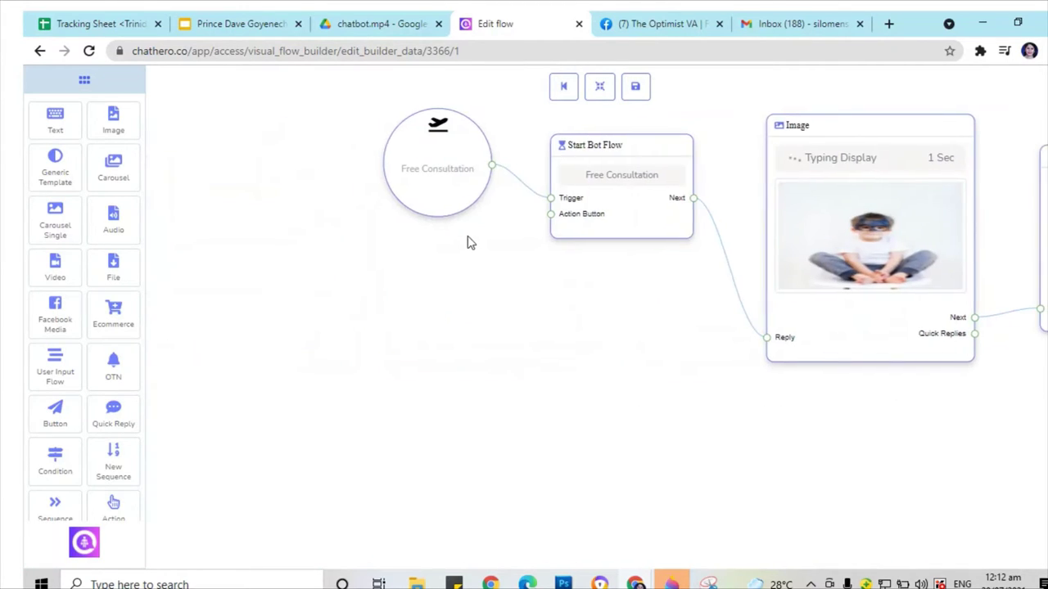
Step: Look over the start of the Free Consultation flow, save it and go back to the ChatHero dashboard
left_click_drag(467, 241, 464, 319)
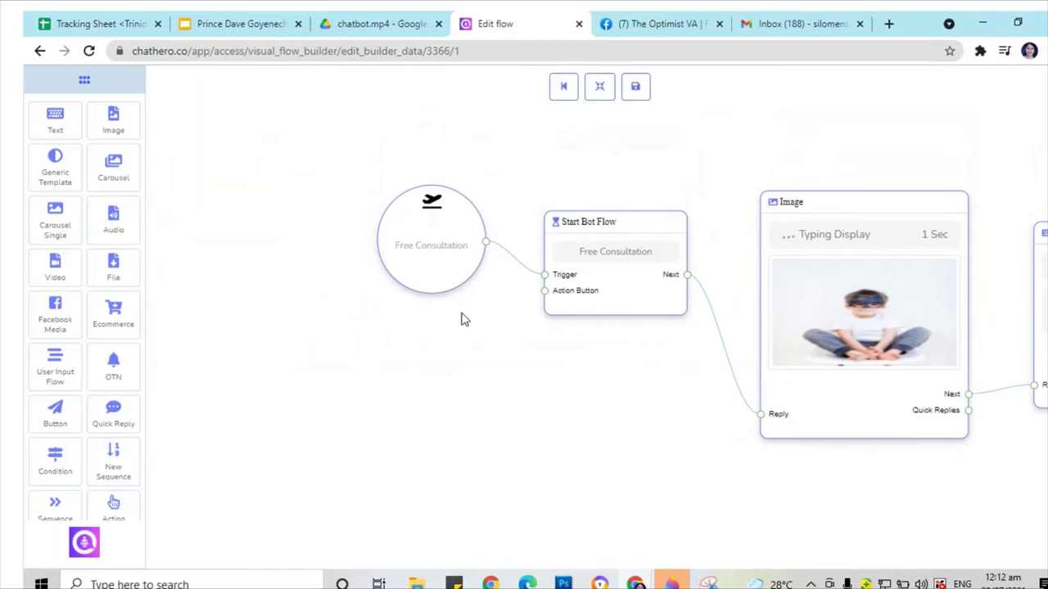
left_click(635, 88)
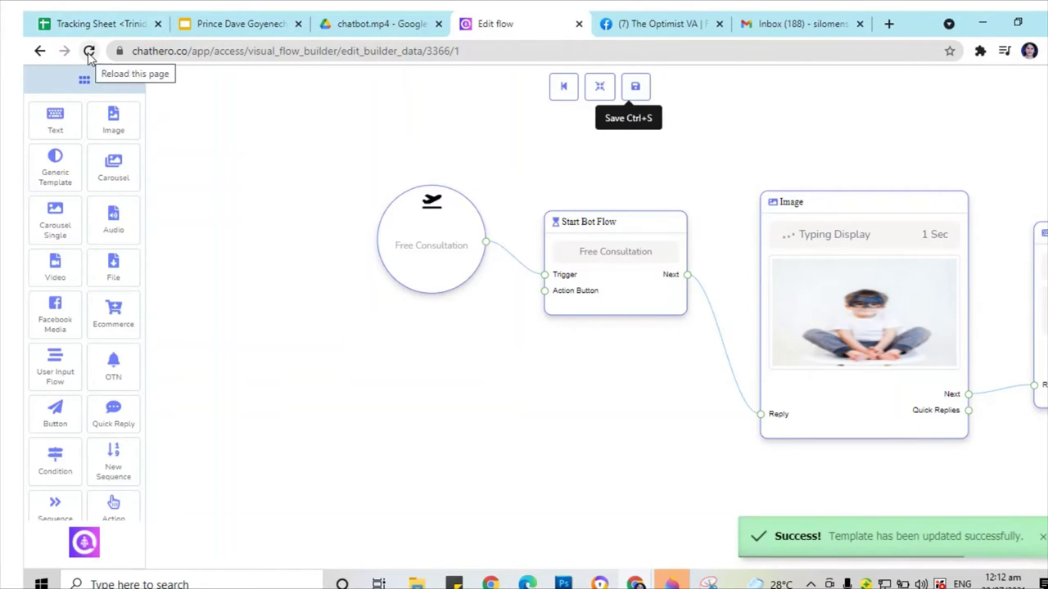
left_click(89, 51)
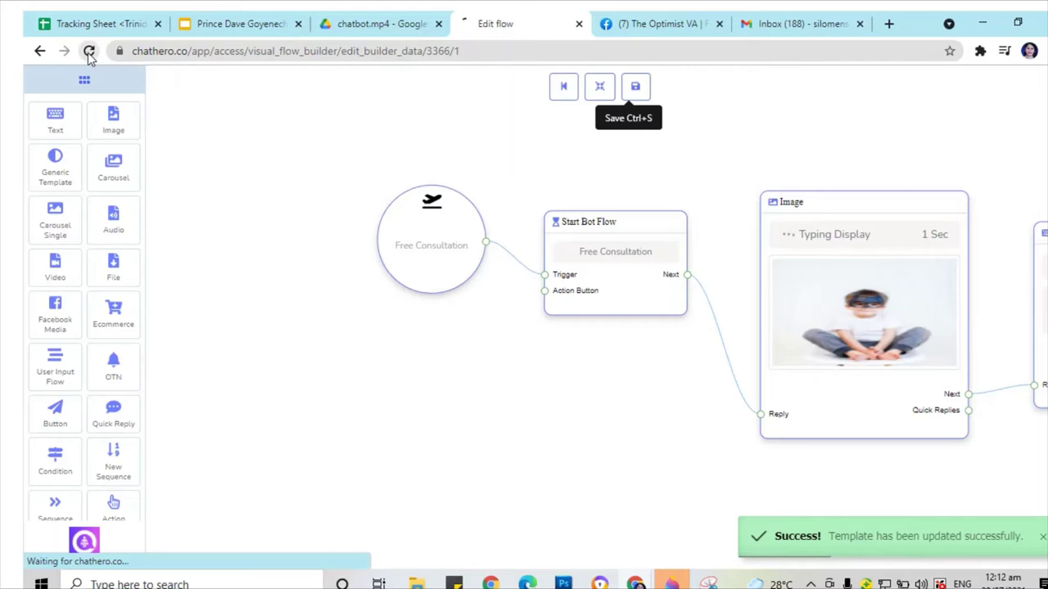
left_click(39, 51)
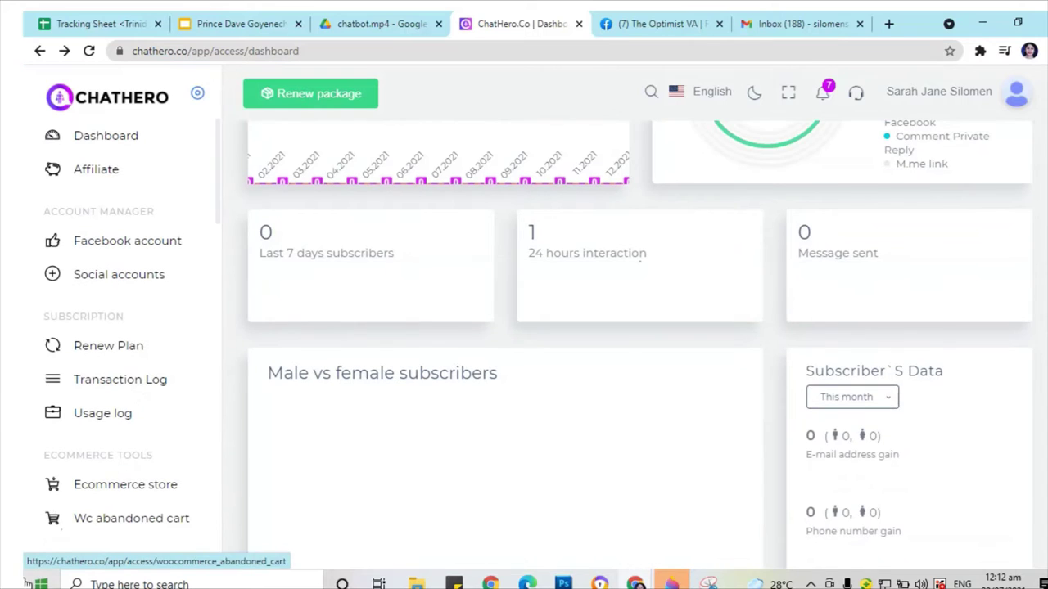
Step: Switch to The Optimist VA's Facebook page and send the message "Portfolio" to its chatbot
left_click(655, 24)
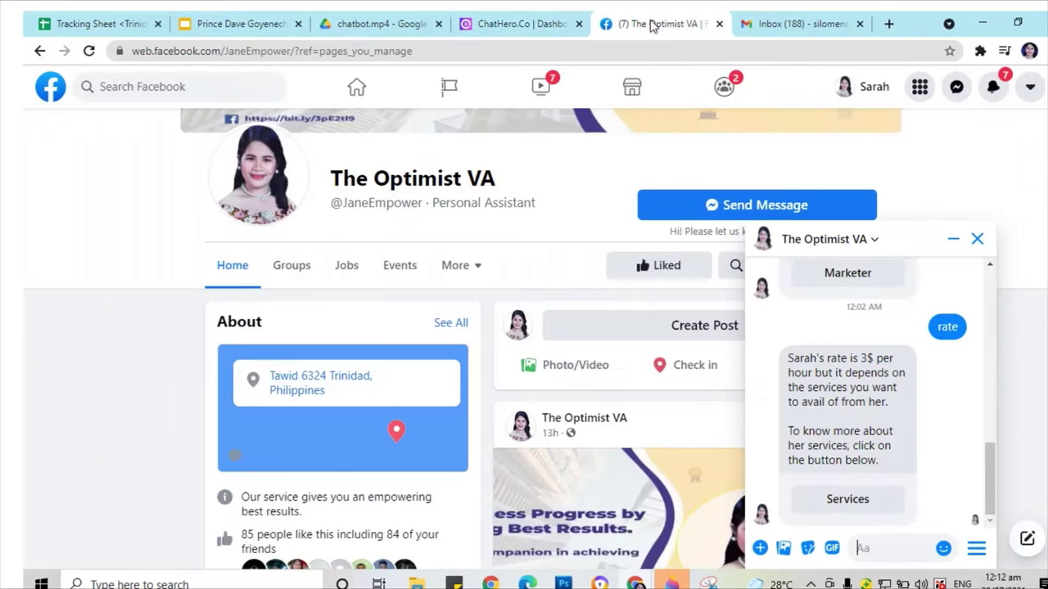
left_click(881, 555)
type("Portfolio")
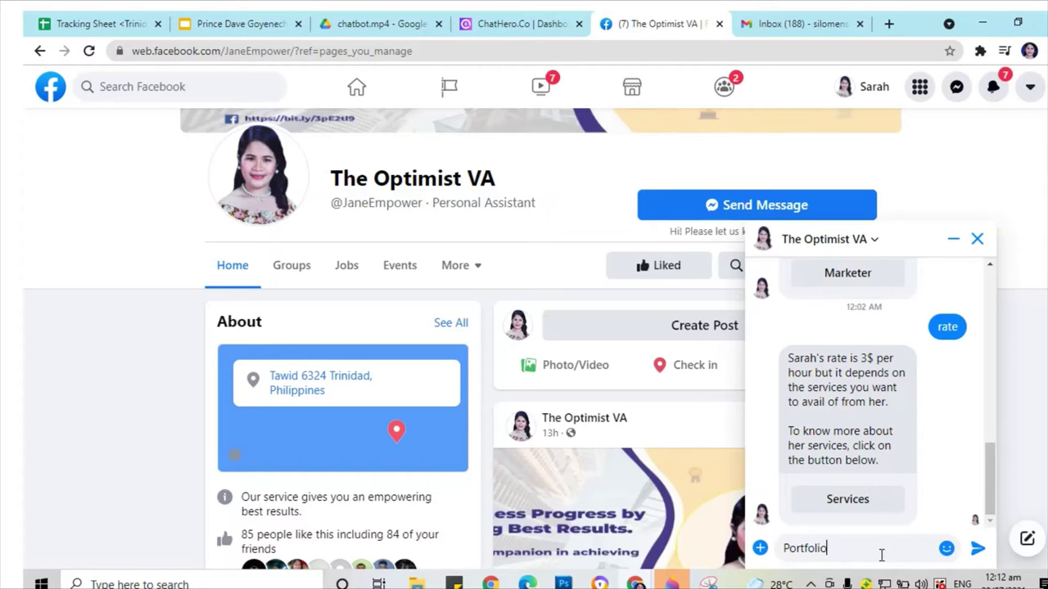
key("Return")
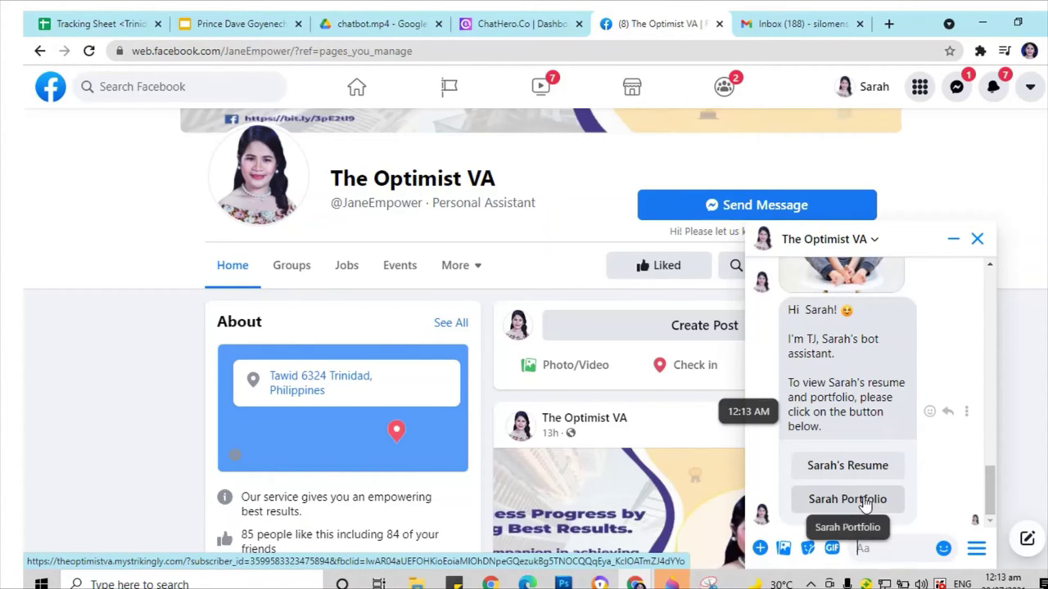
Step: Open the portfolio website and the resume from the bot's reply, closing each after viewing it
left_click(865, 502)
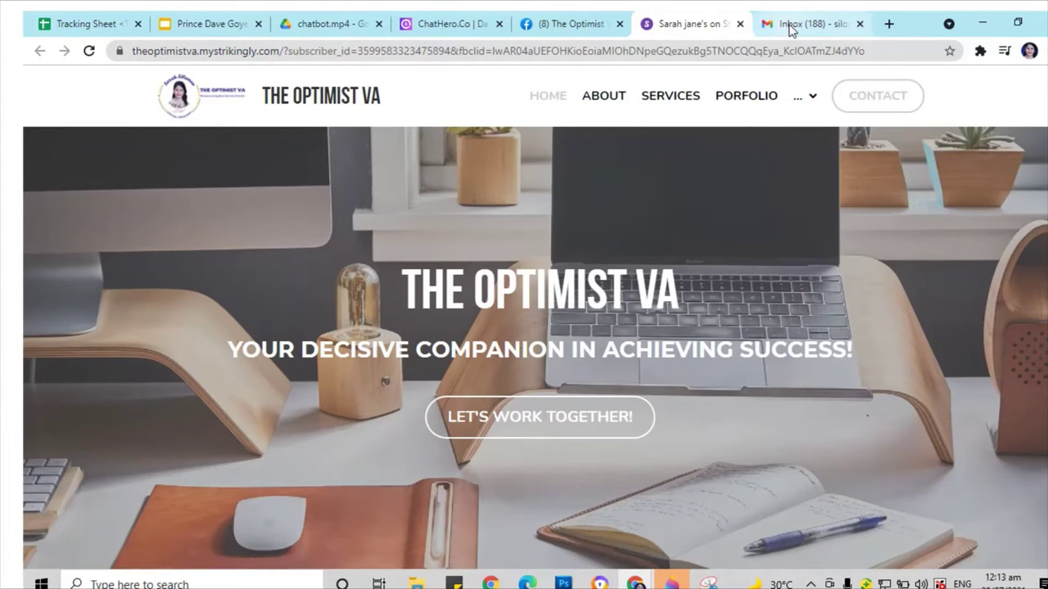
left_click(740, 25)
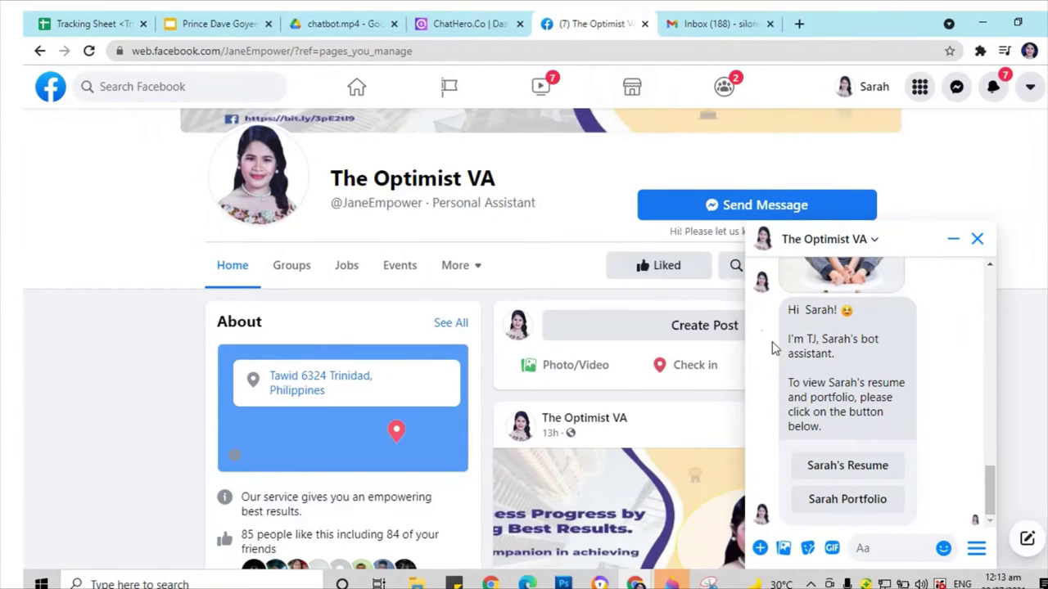
left_click(870, 471)
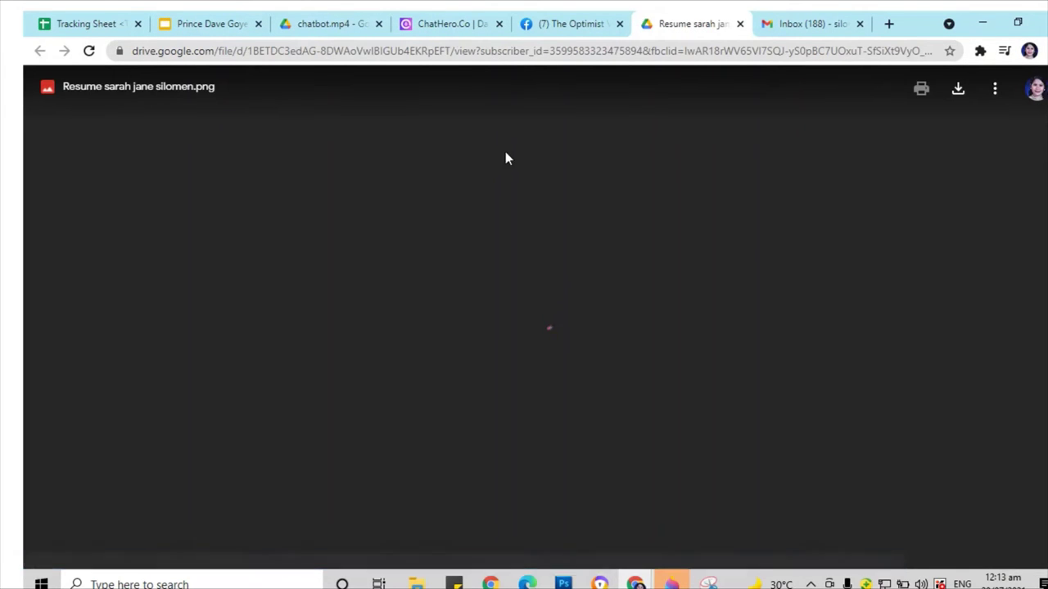
left_click(739, 24)
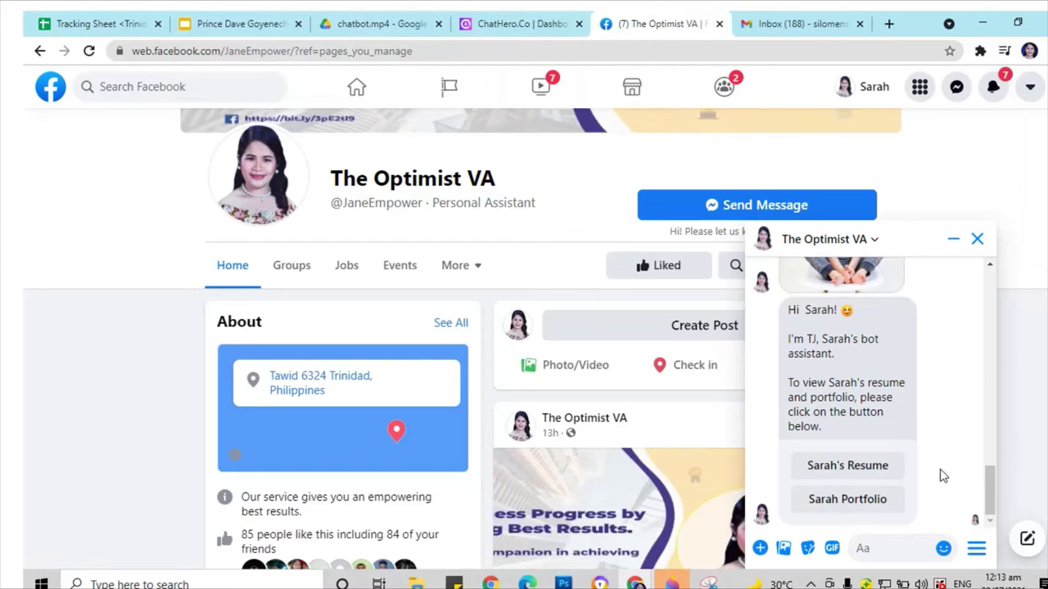
Step: Return to ChatHero and open the Bot Flow Builder's list of flows from the dashboard
left_click(507, 24)
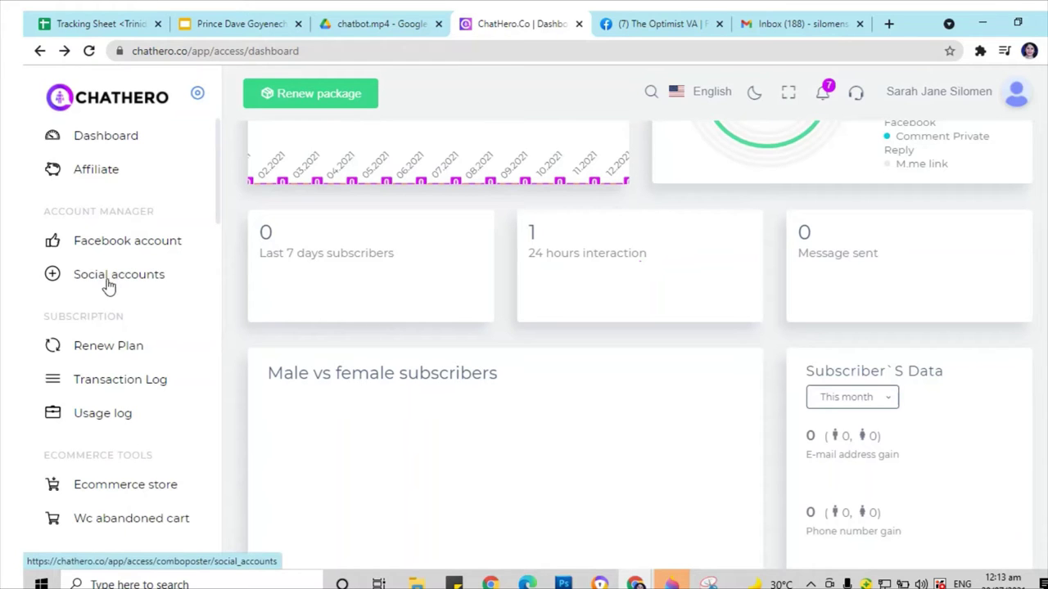
scroll(109, 285, "down", 2)
scroll(122, 365, "down", 2)
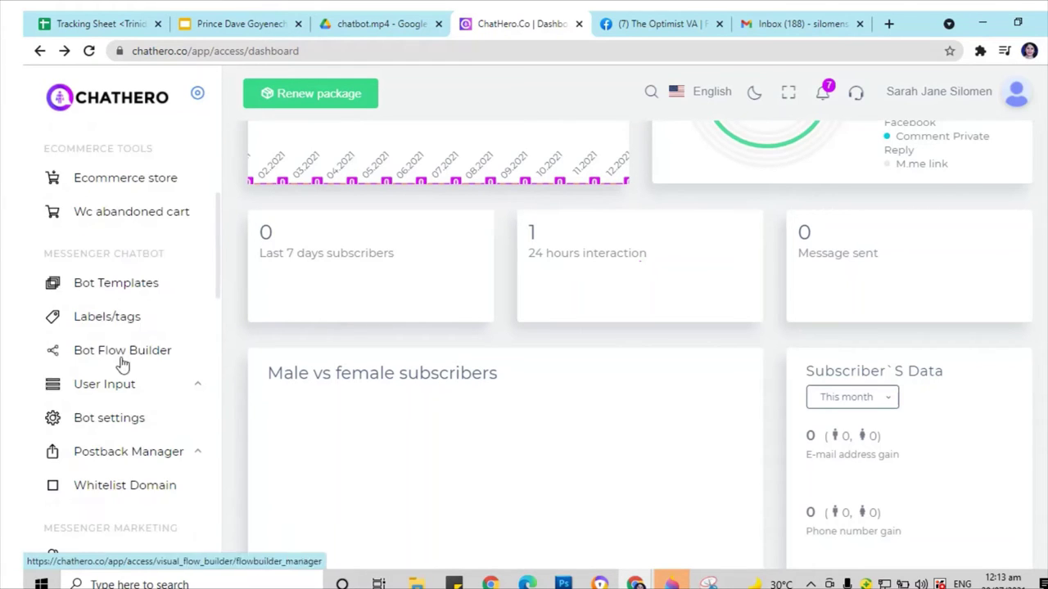
left_click(126, 369)
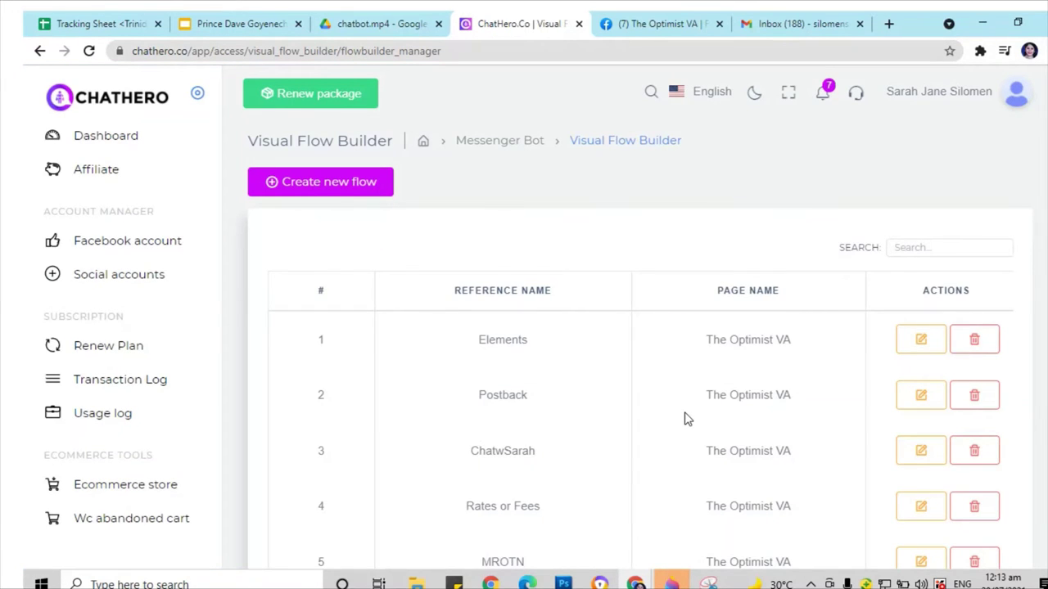
Step: Locate the Services flow on the second page of the list and open it for editing
scroll(686, 419, "down", 1)
scroll(686, 420, "down", 2)
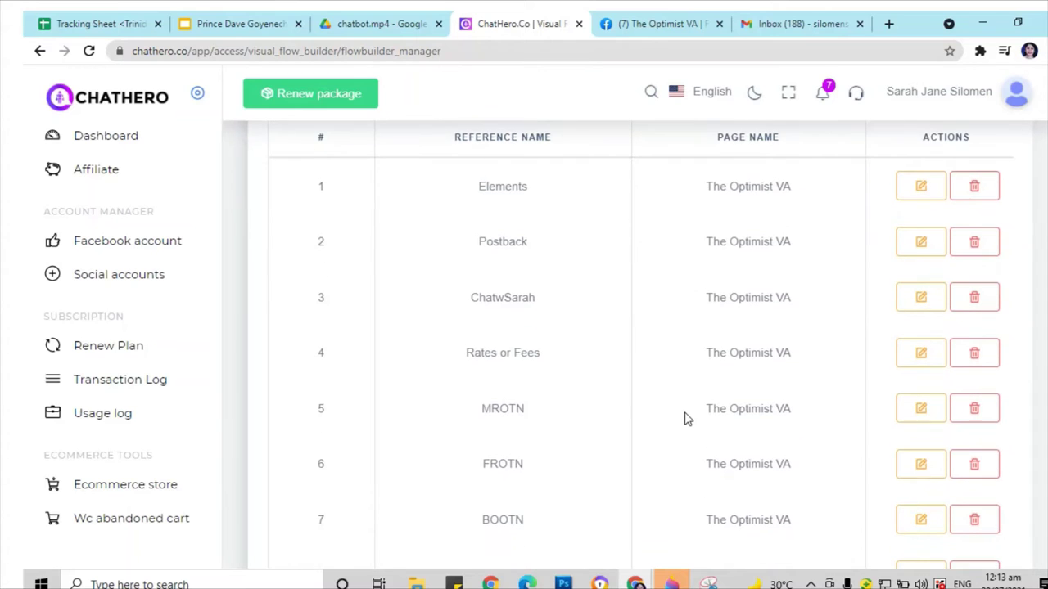
scroll(686, 419, "down", 1)
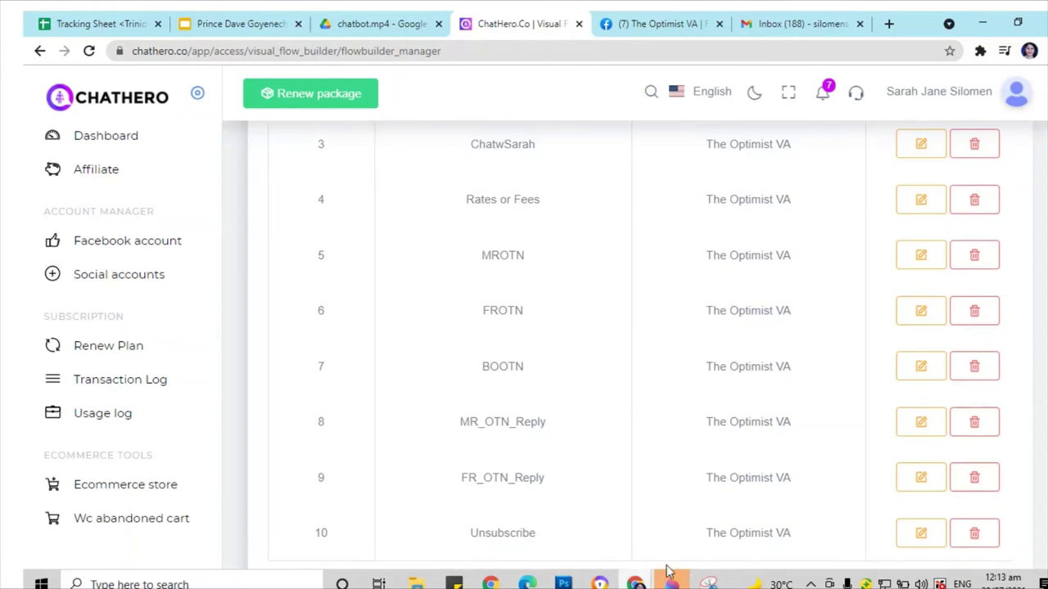
scroll(725, 554, "down", 2)
left_click(956, 503)
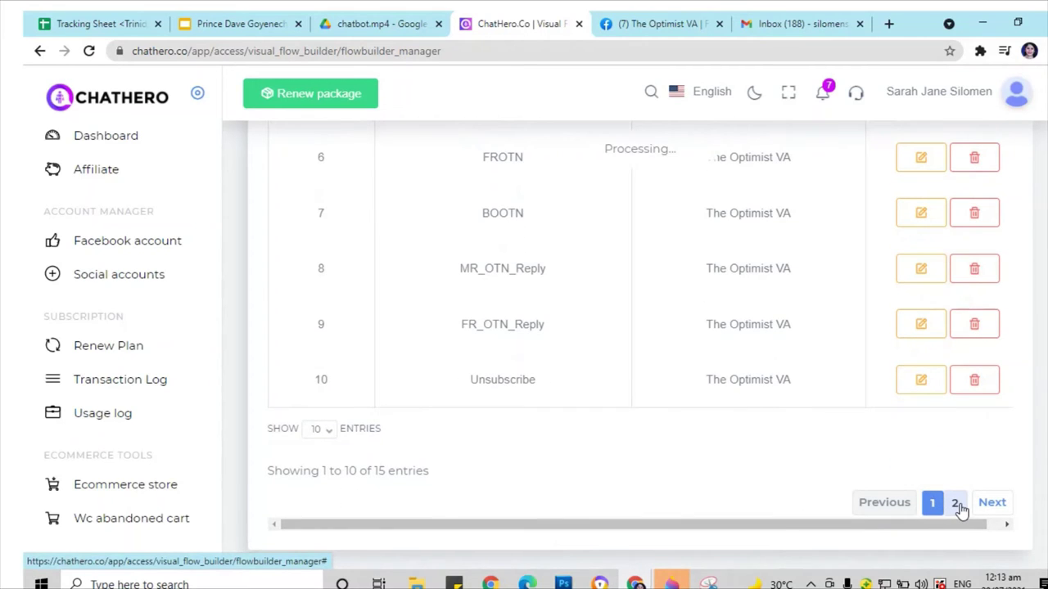
scroll(649, 376, "up", 1)
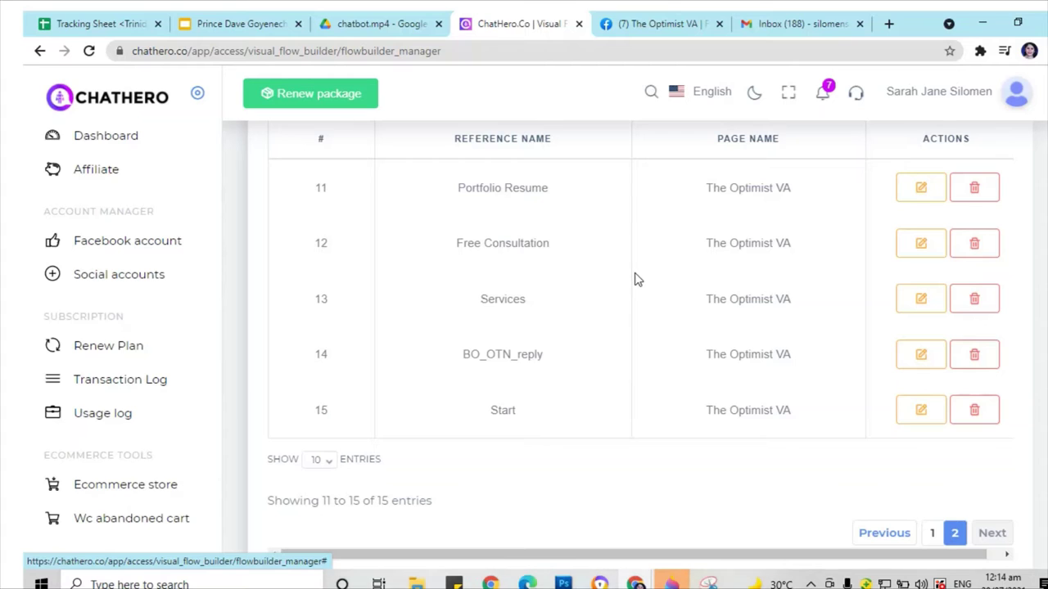
left_click(920, 299)
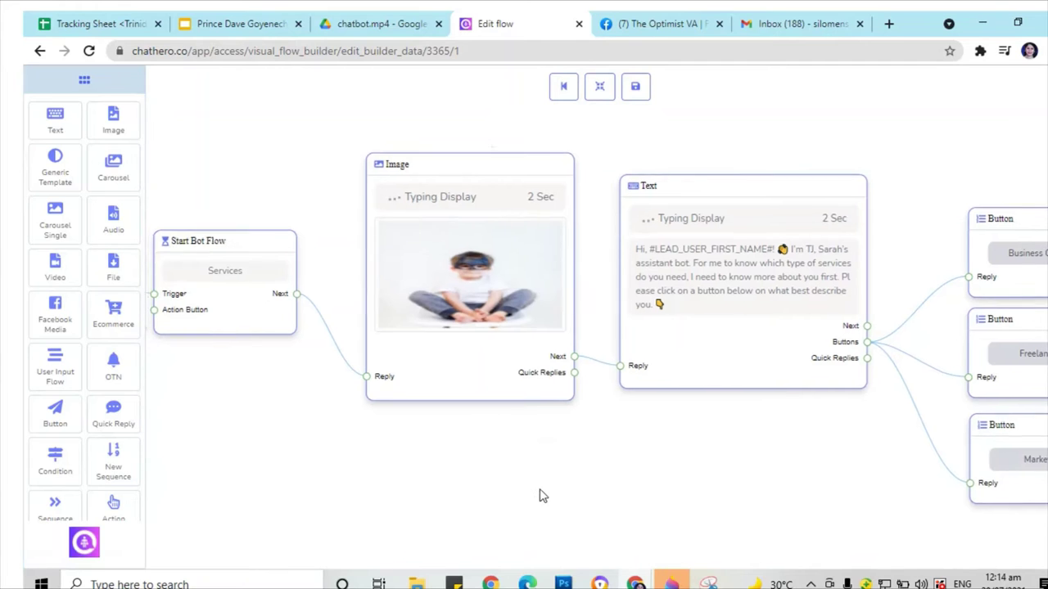
Step: Follow the Services flow through its Business Owner, Freelancer and Marketer branches to the Free Consultation buttons, and save the flow
left_click_drag(537, 496, 297, 483)
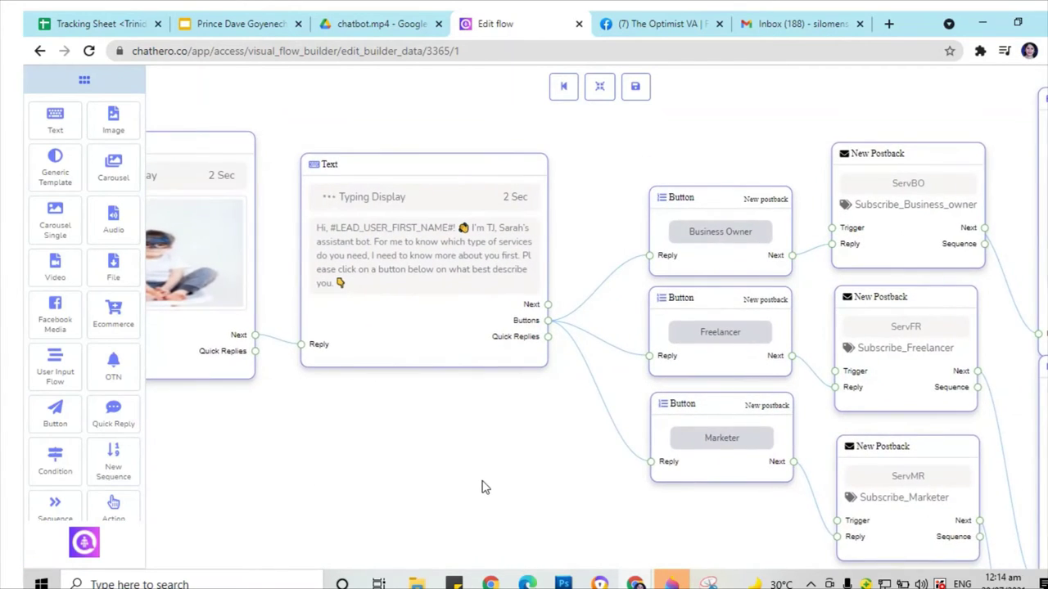
left_click_drag(482, 487, 197, 447)
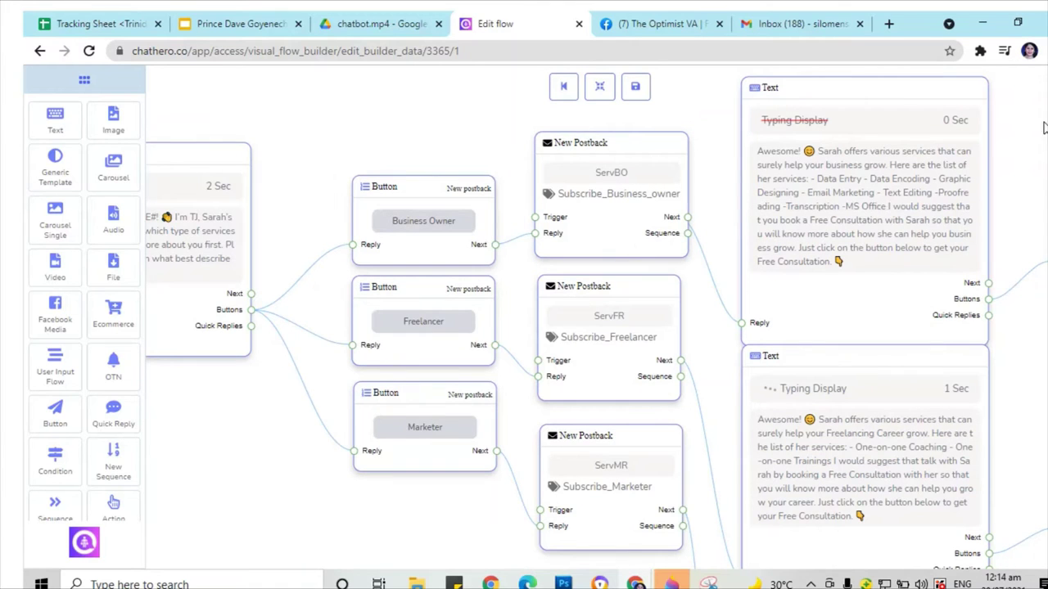
left_click_drag(440, 126, 224, 117)
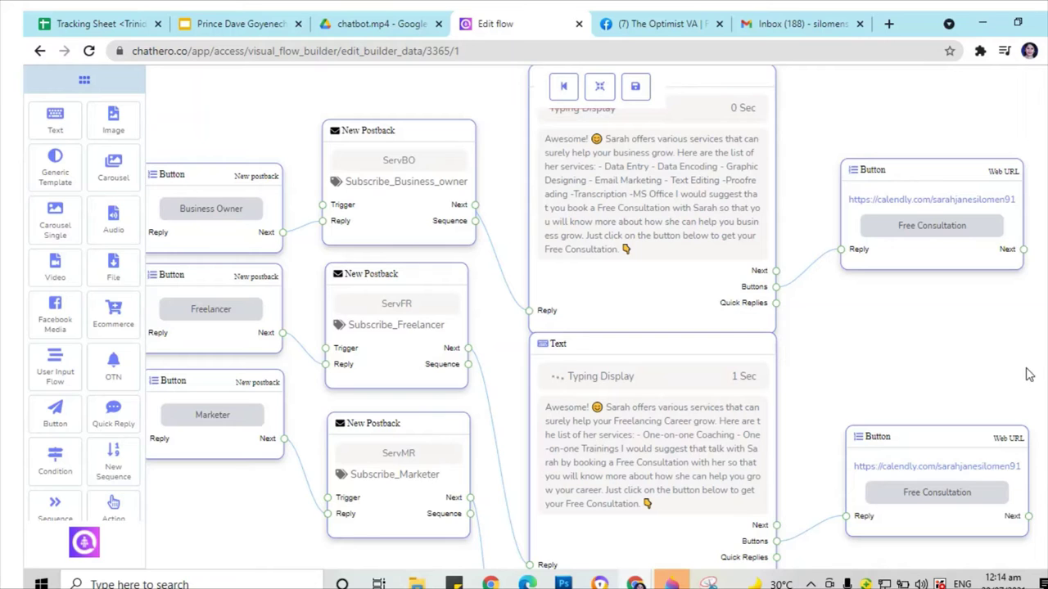
left_click_drag(854, 354, 1044, 548)
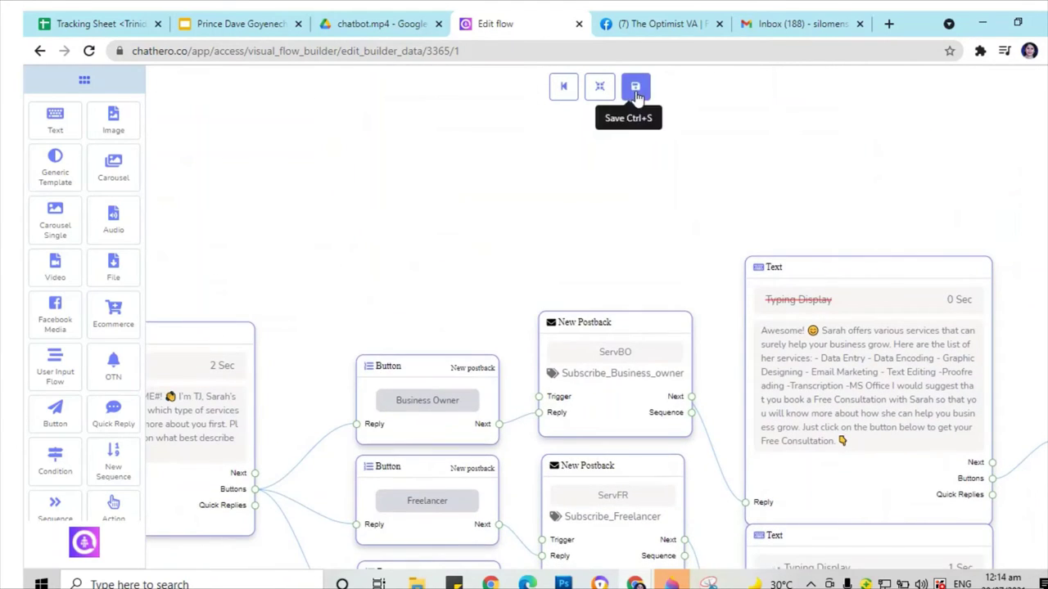
left_click(636, 90)
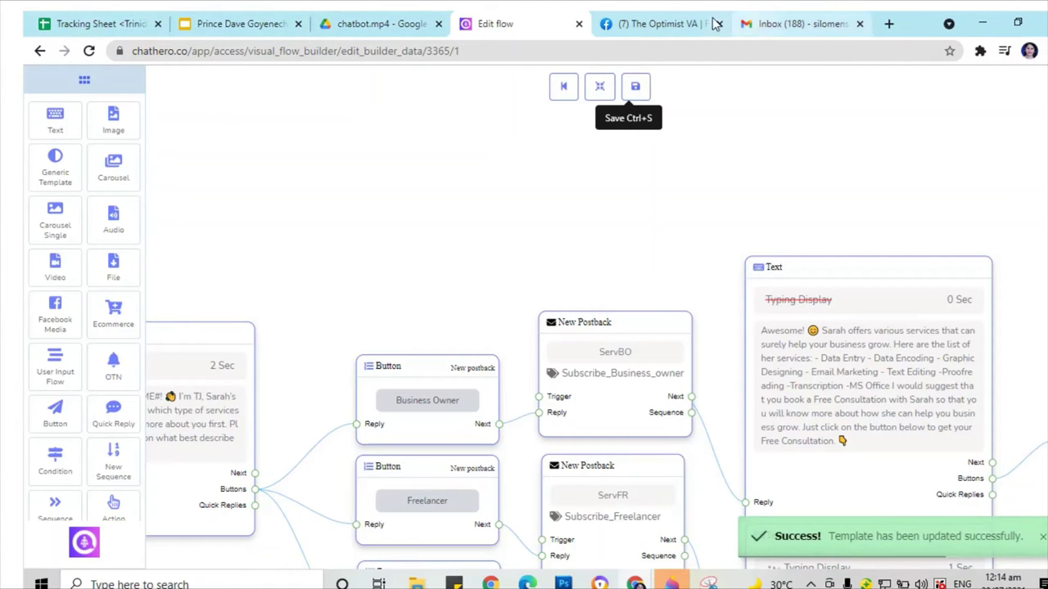
Step: Switch to The Optimist VA's Facebook page and send the message "Services" in its Messenger chat
left_click(665, 24)
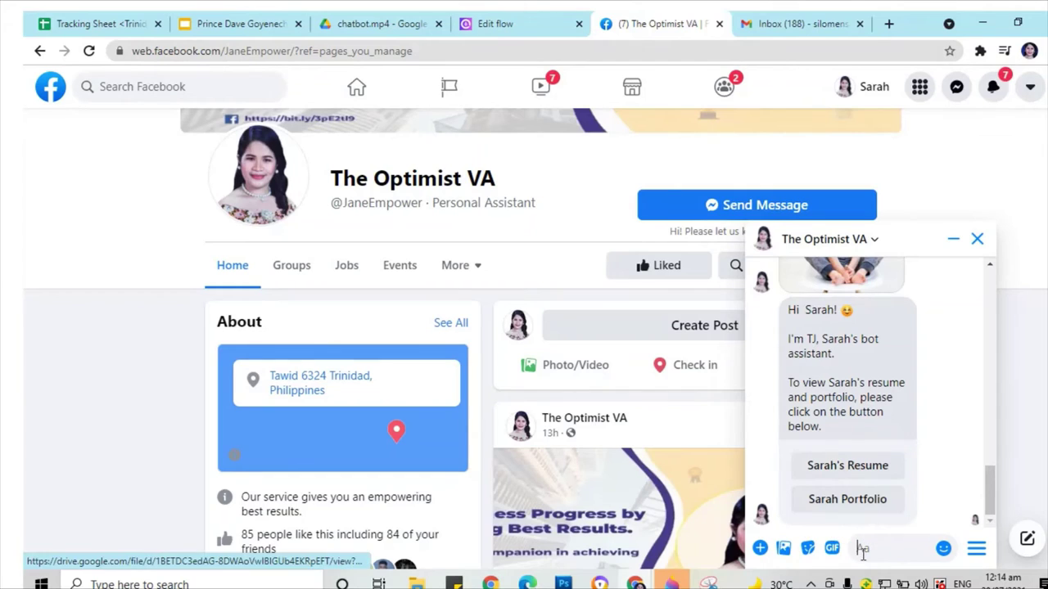
type("Sr")
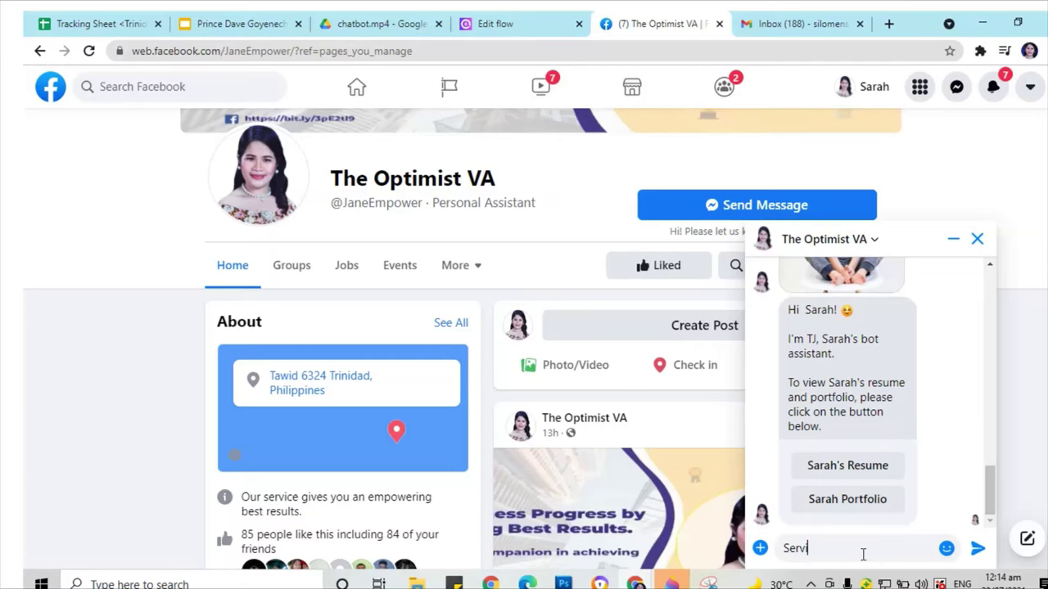
type("rvices")
key("Return")
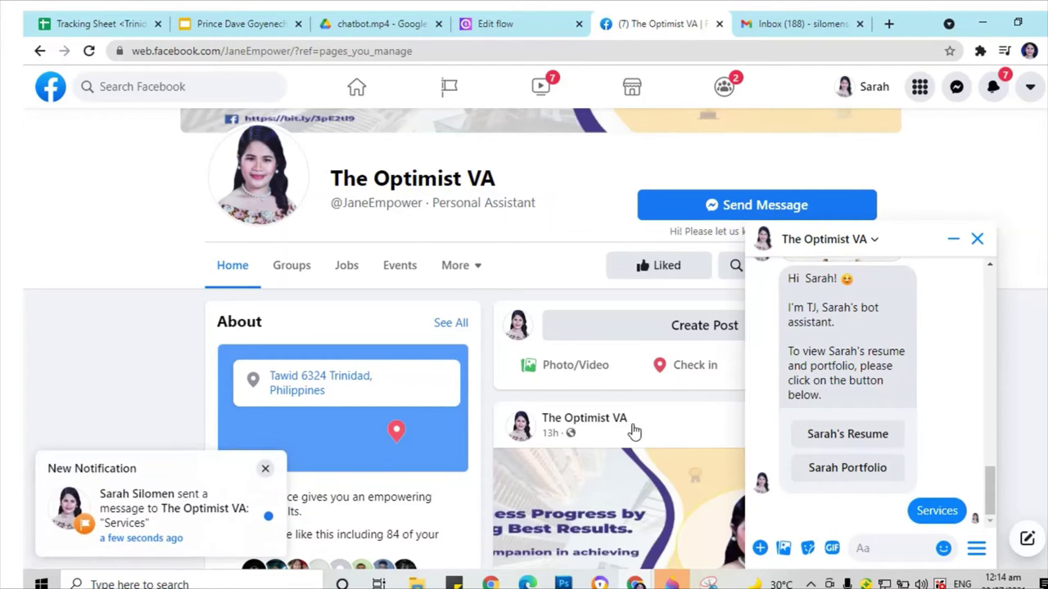
scroll(528, 296, "down", 10)
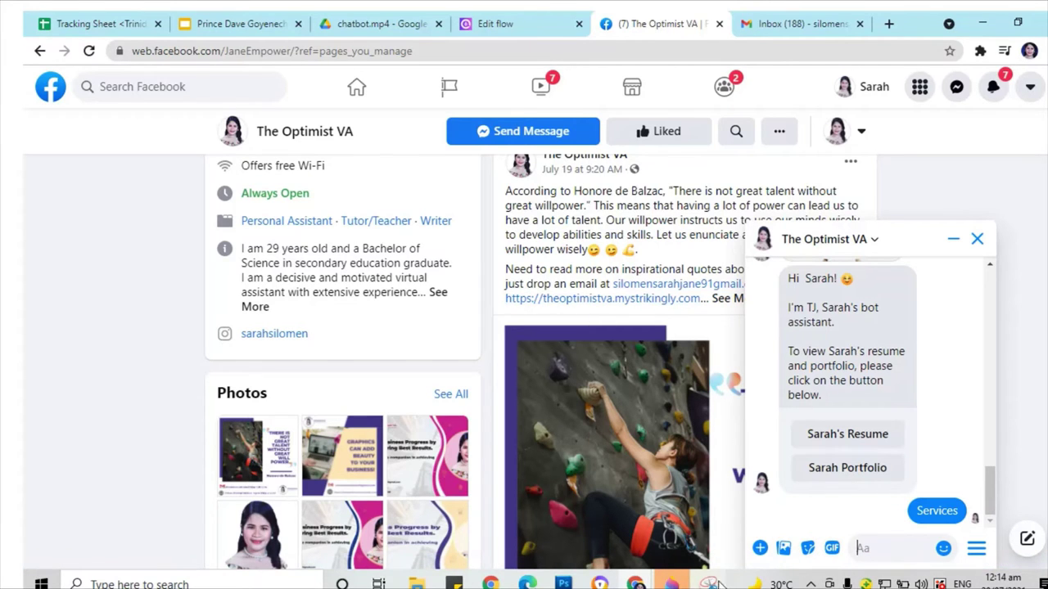
left_click(809, 583)
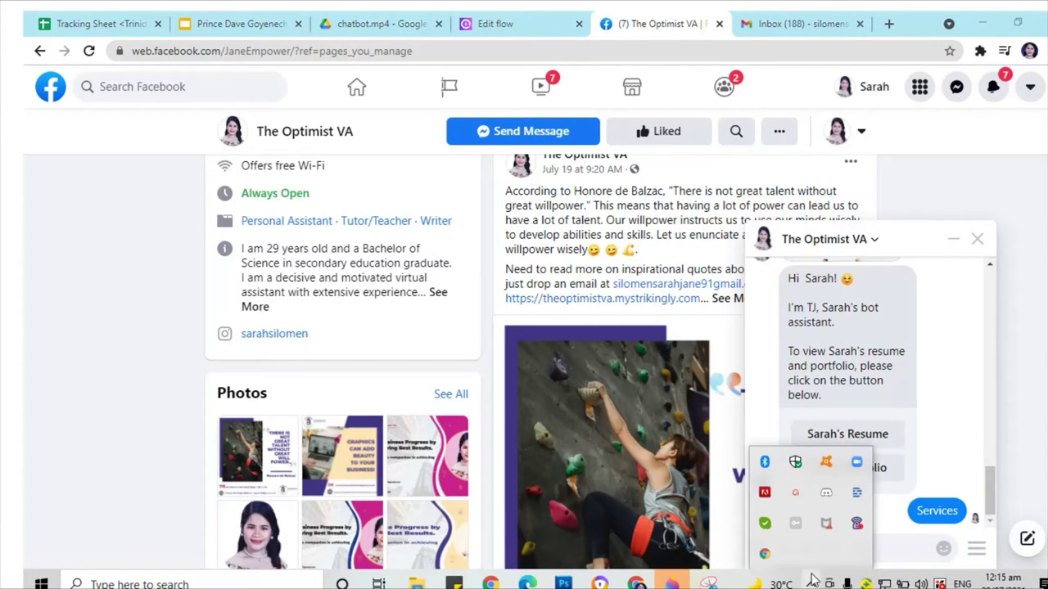
left_click(803, 498)
left_click(951, 521)
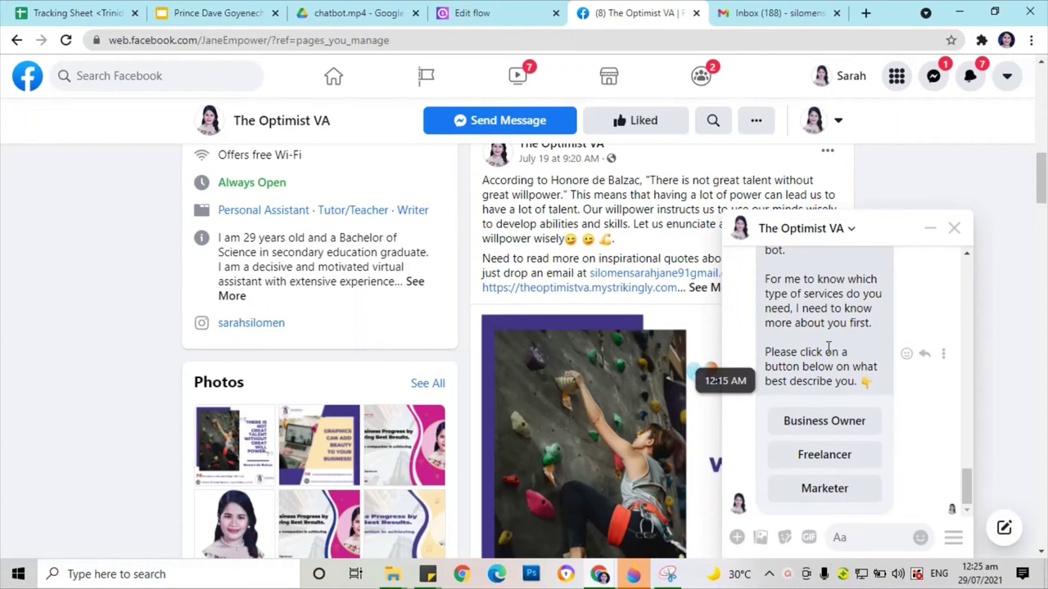
Step: Read the bot's services greeting, answer it with Business Owner and review the services offered in the reply
scroll(828, 347, "up", 3)
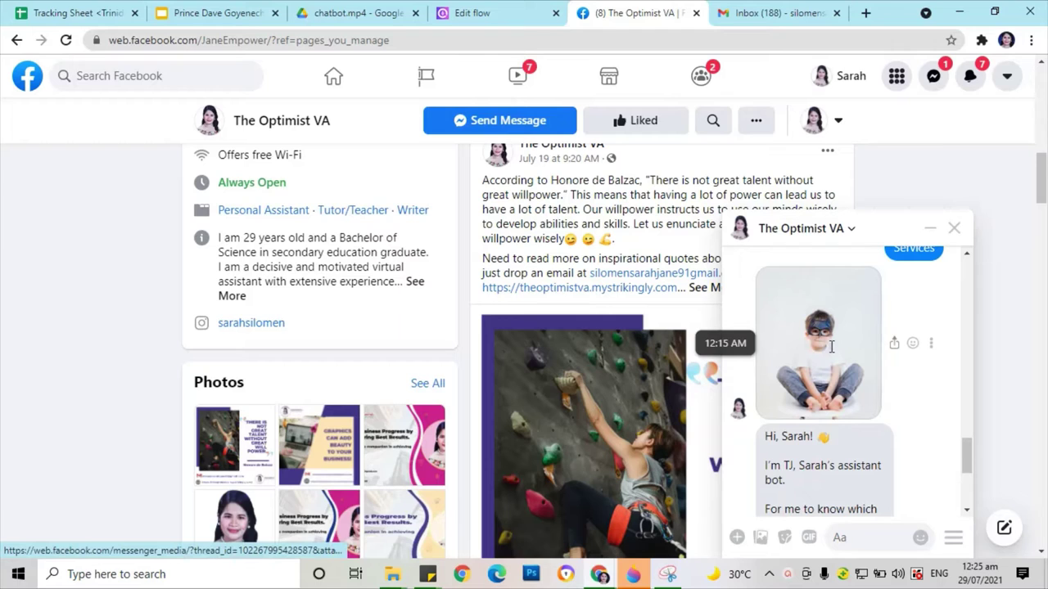
scroll(831, 347, "down", 5)
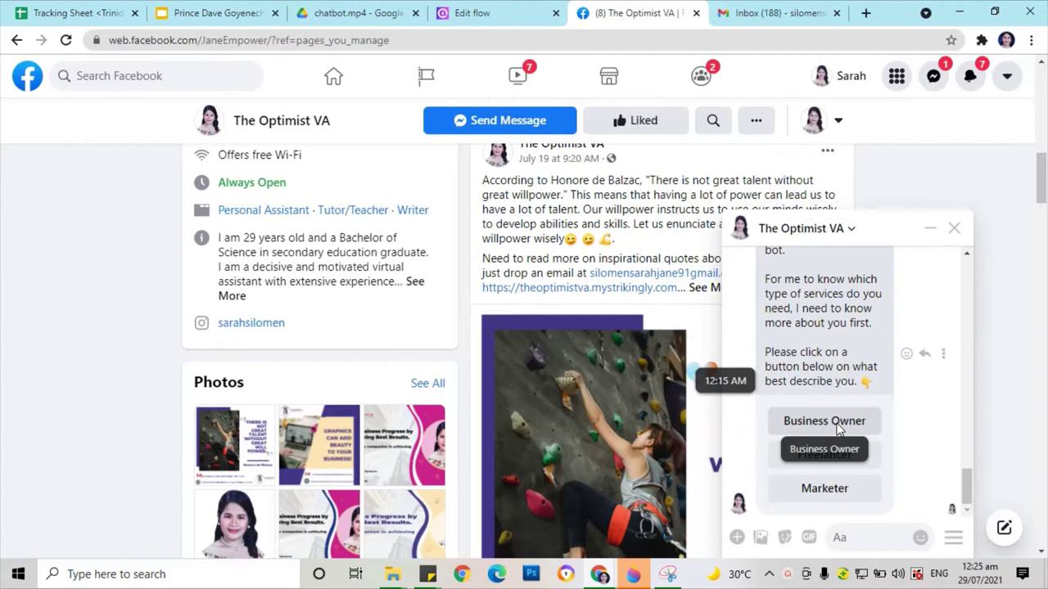
left_click(836, 423)
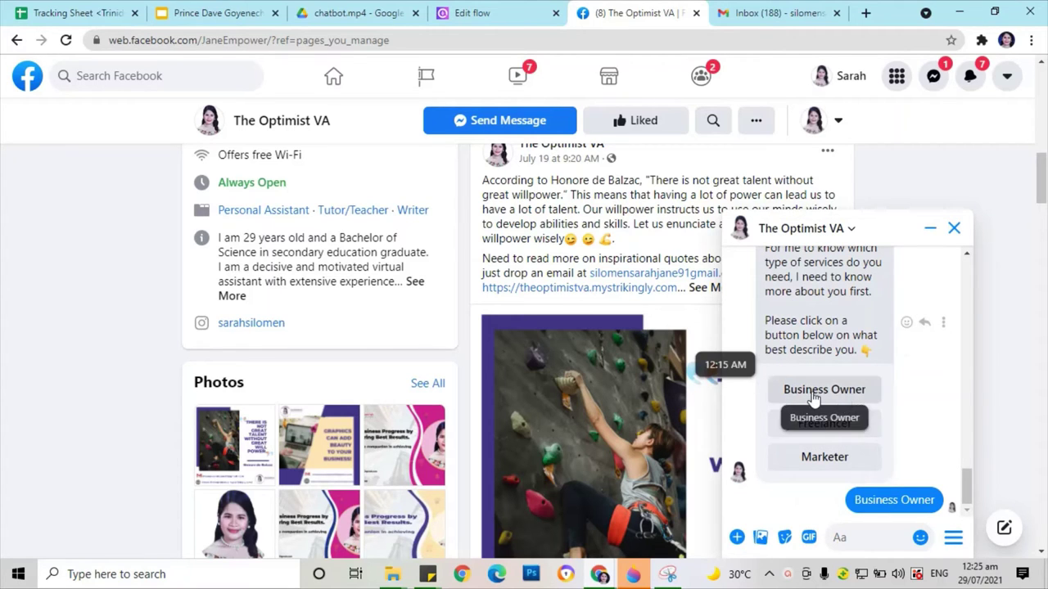
scroll(829, 396, "up", 2)
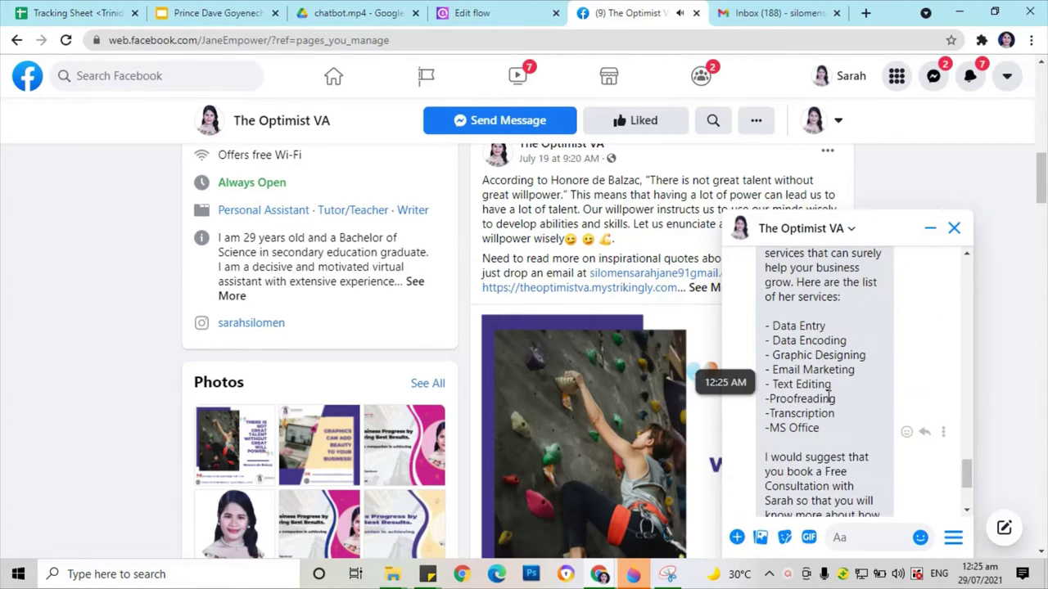
scroll(828, 396, "up", 3)
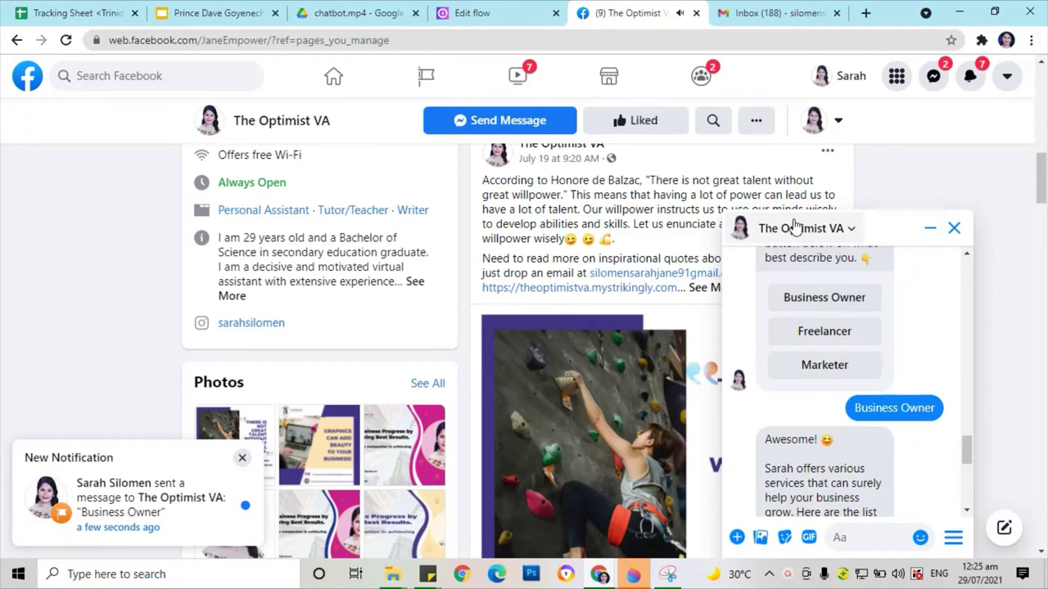
Step: Answer the bot's services question with Freelancer, open the Free Consultation booking page from its reply and close it after viewing
scroll(876, 322, "down", 3)
scroll(877, 322, "up", 5)
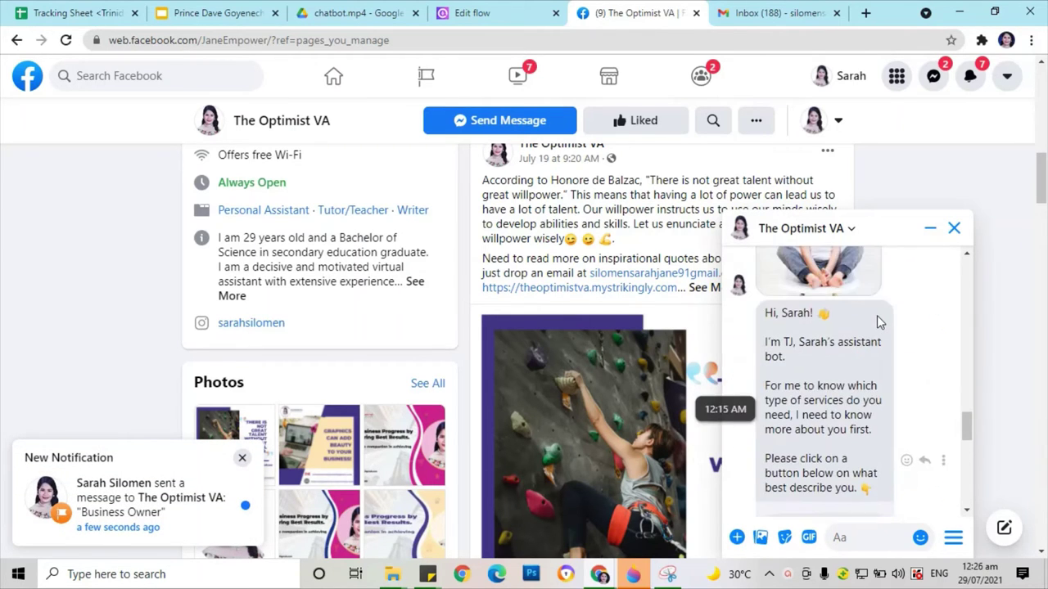
scroll(876, 322, "down", 2)
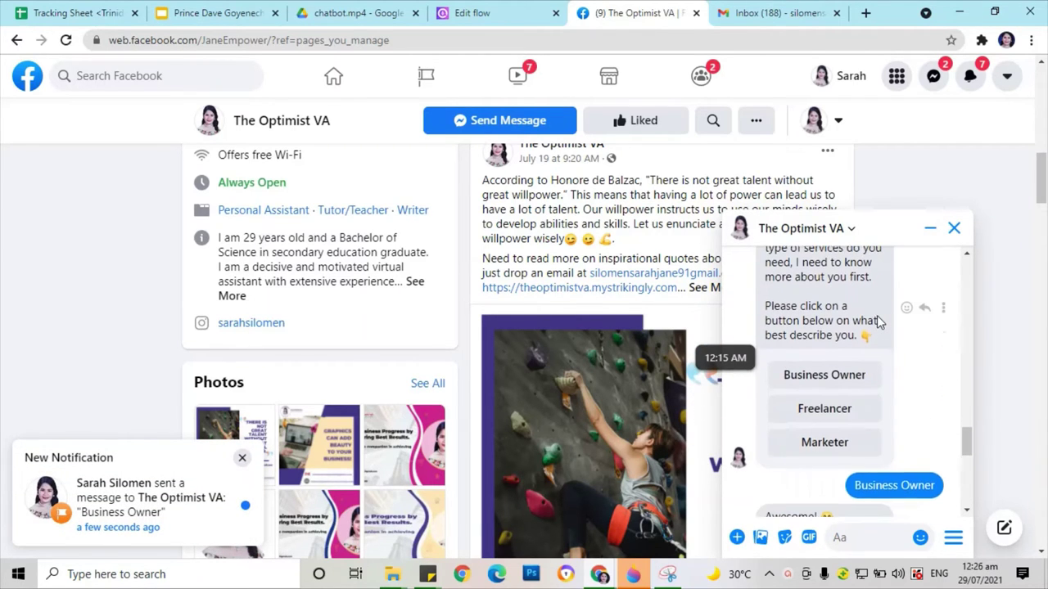
left_click(810, 414)
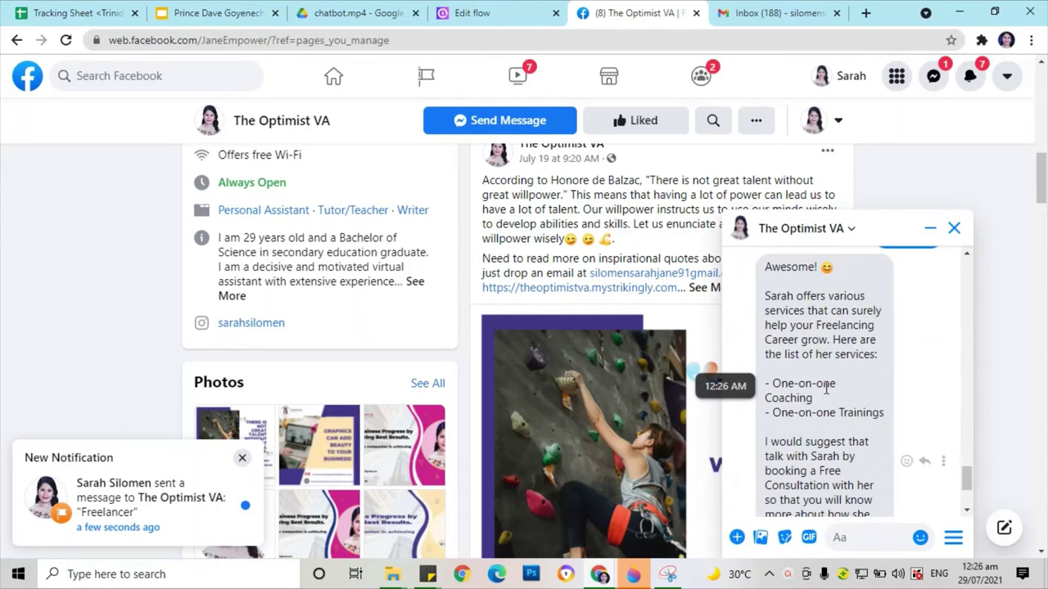
scroll(825, 390, "down", 2)
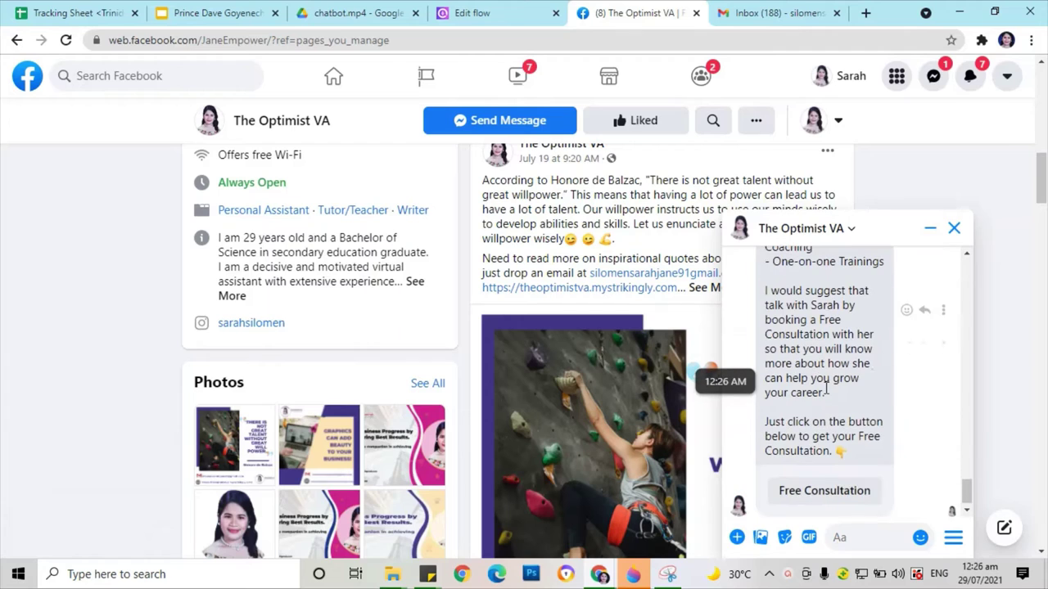
left_click(835, 497)
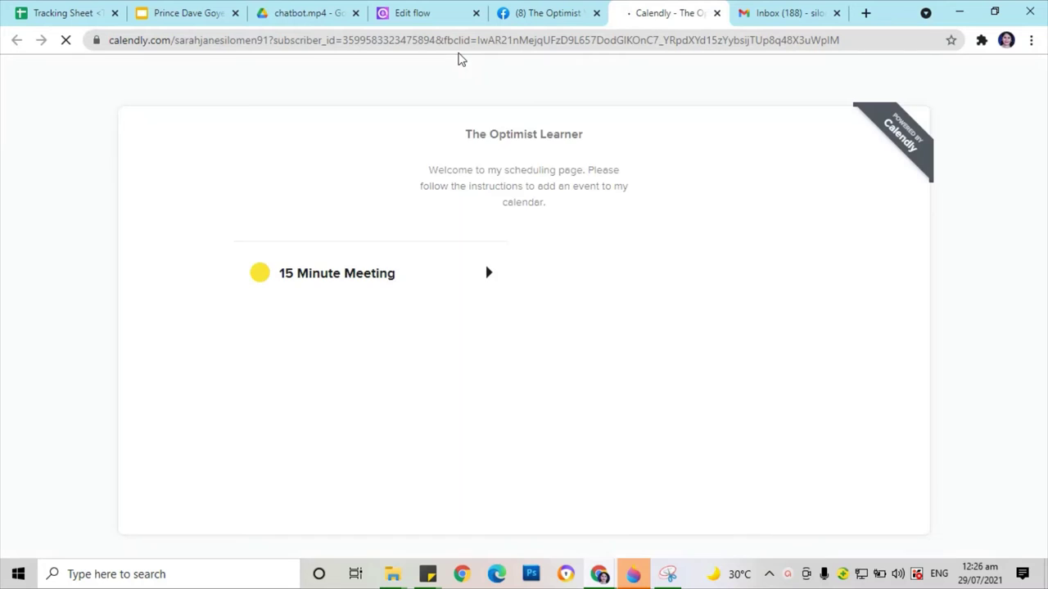
left_click(717, 14)
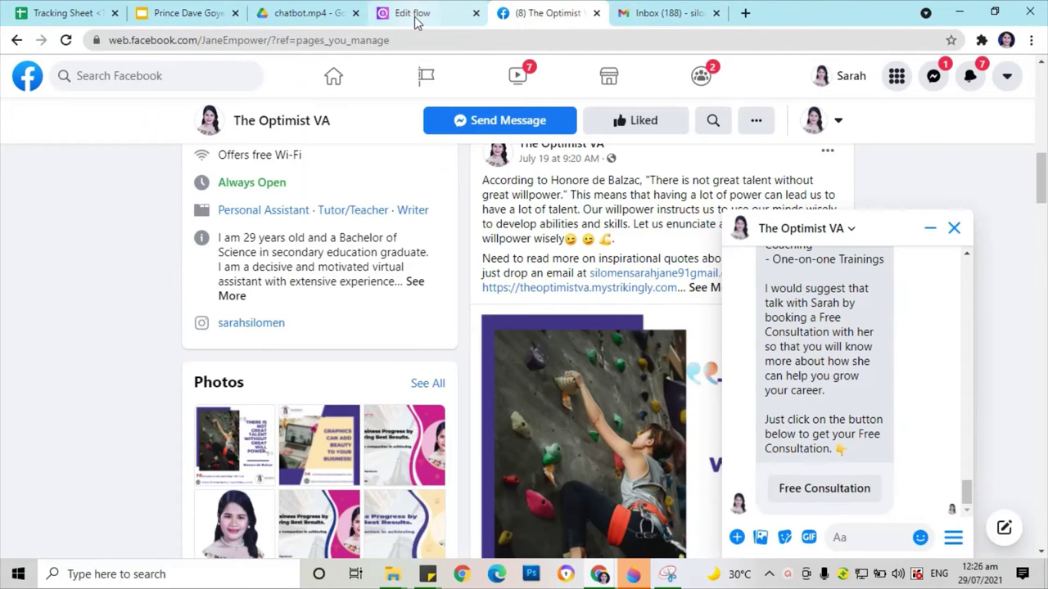
Step: Answer the bot's services question with Marketer, open the Free Consultation booking page from its reply and close it after viewing
scroll(819, 319, "up", 4)
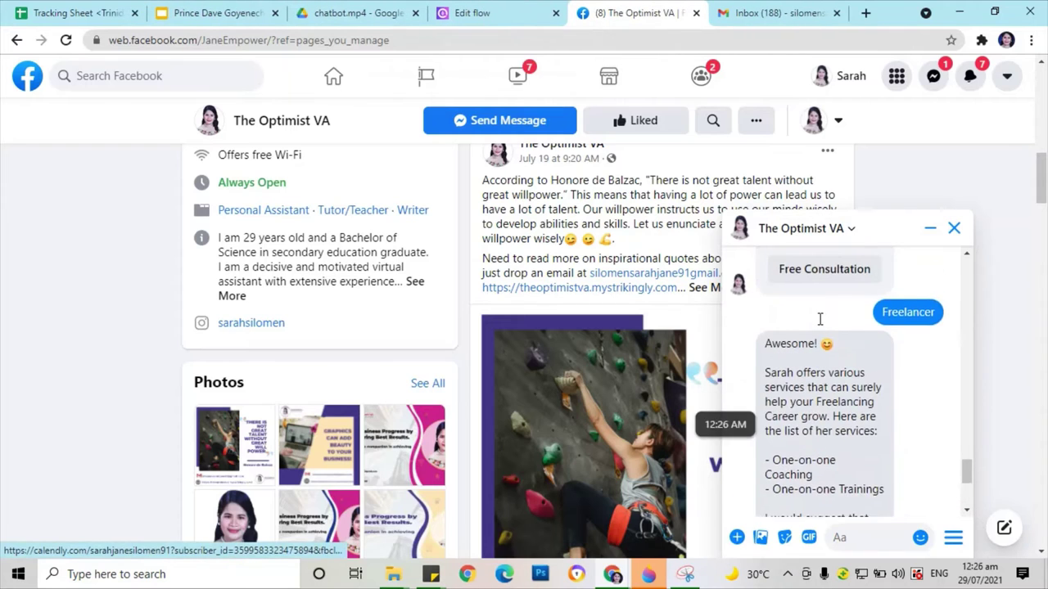
scroll(821, 324, "up", 5)
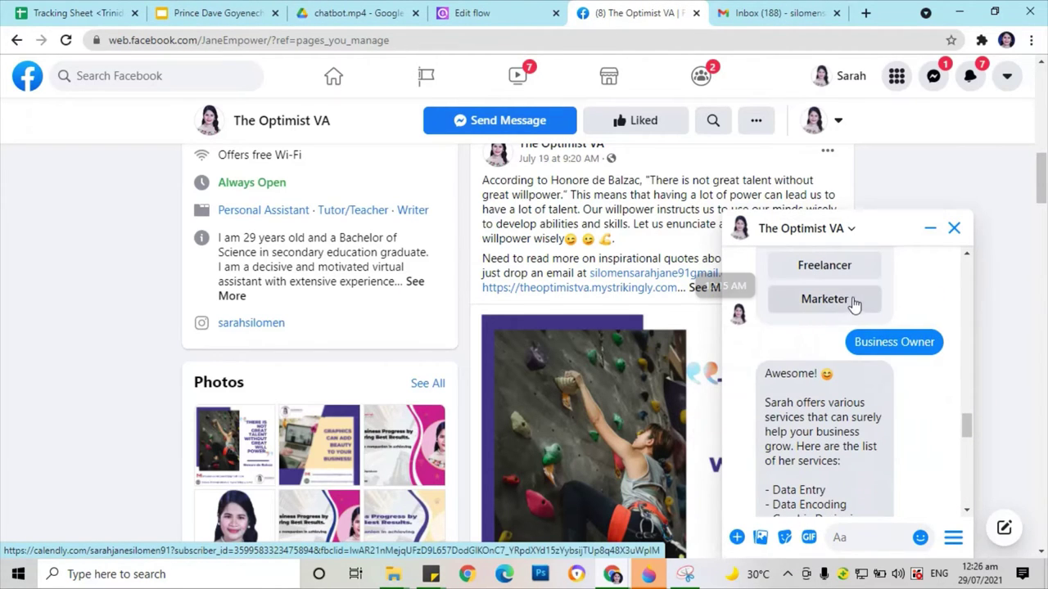
left_click(805, 300)
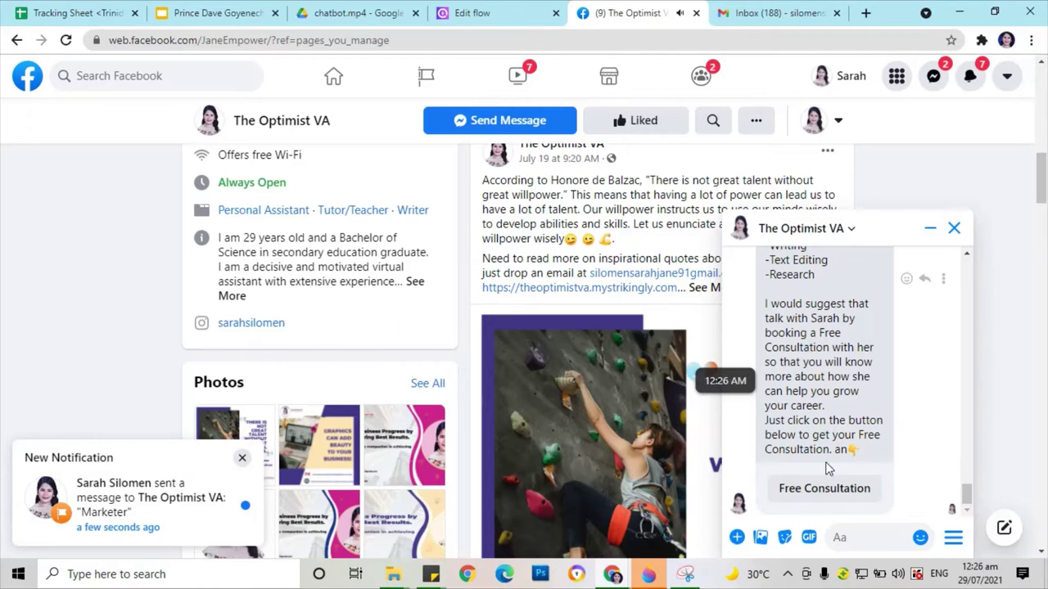
left_click(824, 489)
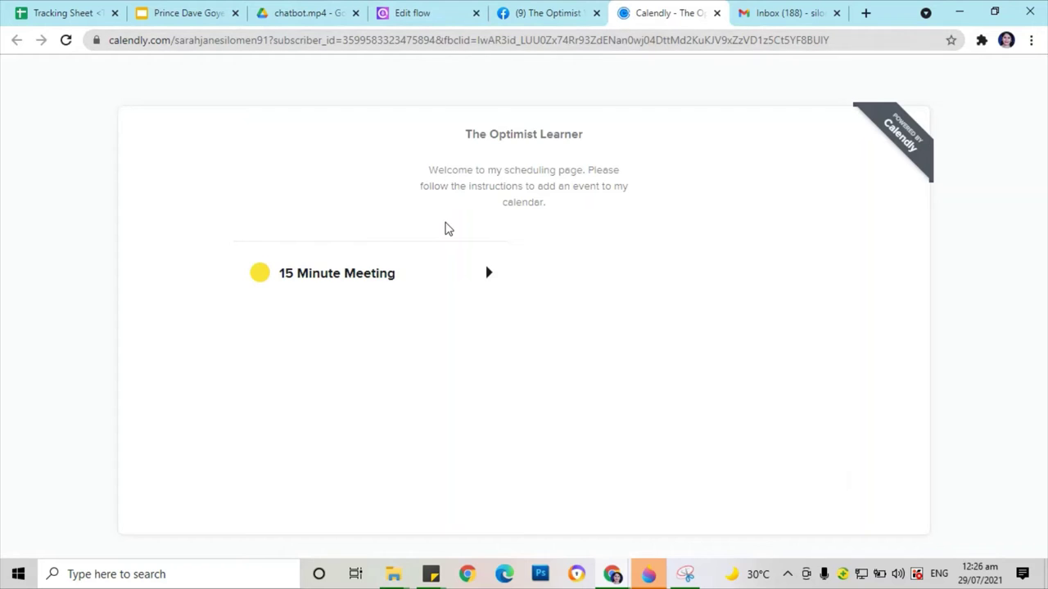
left_click(717, 13)
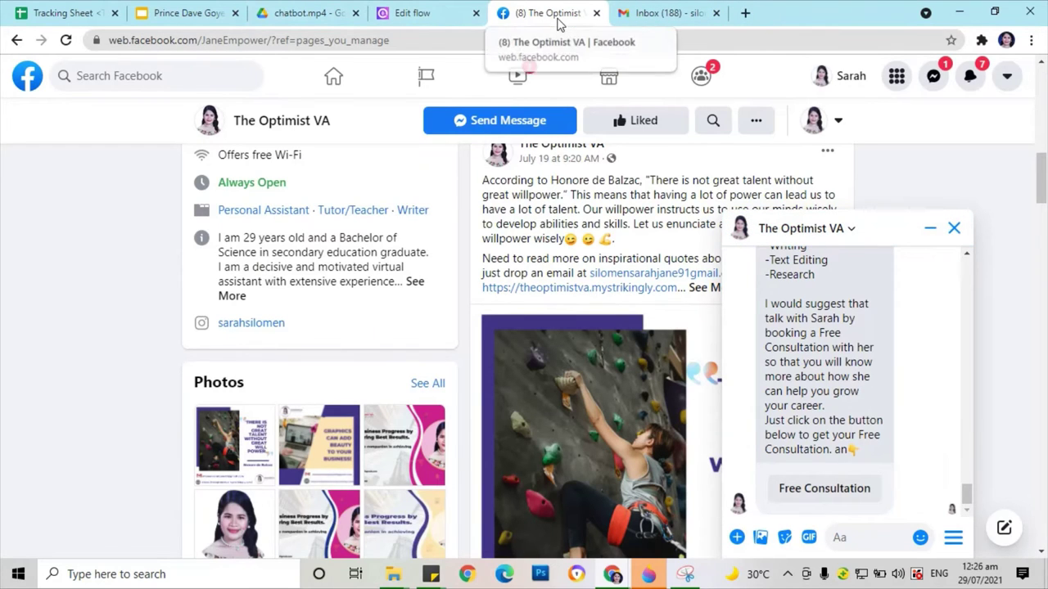
Step: Switch to ChatHero, leave the Services flow and open the Bot Flow Builder's list of flows from the dashboard
left_click(427, 16)
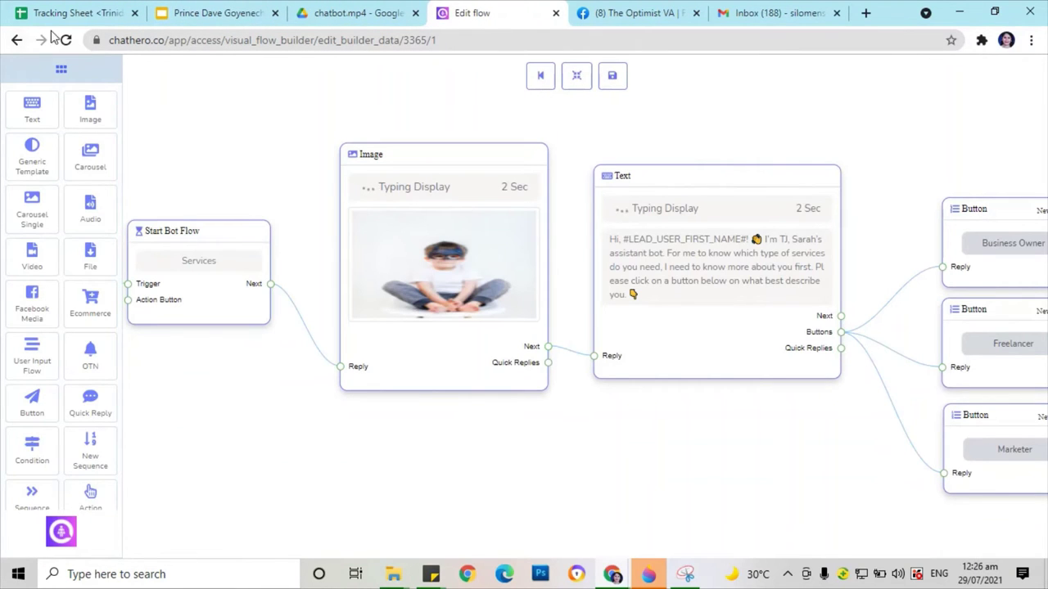
left_click(14, 40)
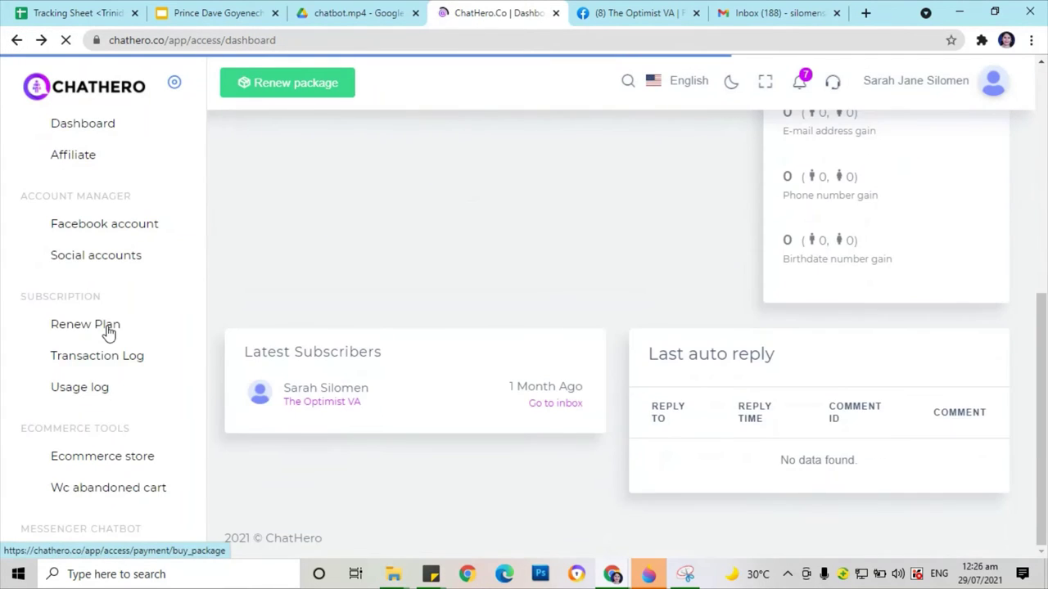
scroll(57, 339, "down", 5)
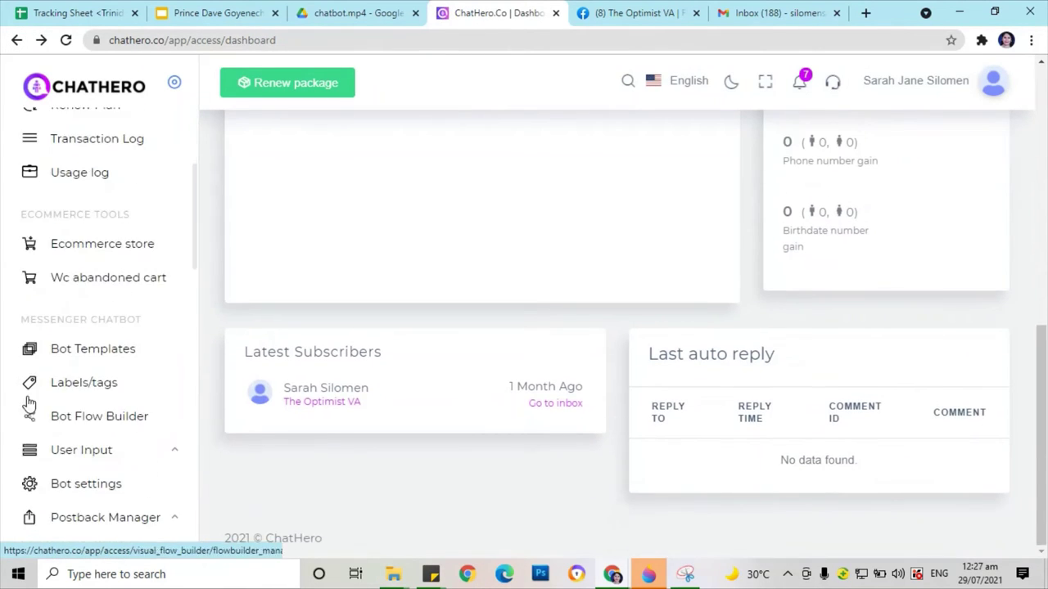
left_click(88, 417)
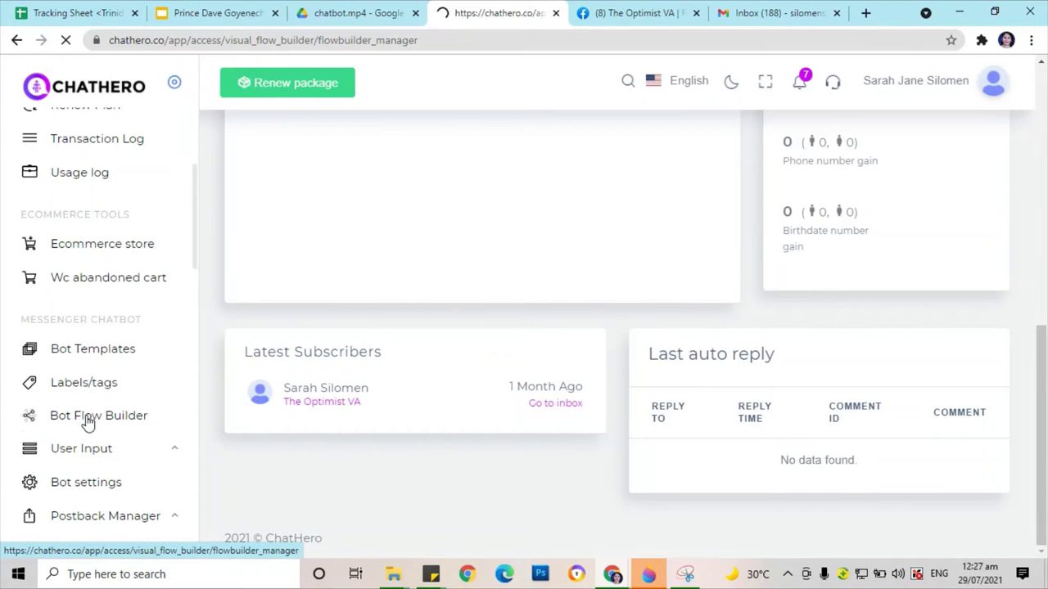
Step: Locate the Start flow on the second page of the flow list and open it for editing
scroll(788, 362, "down", 5)
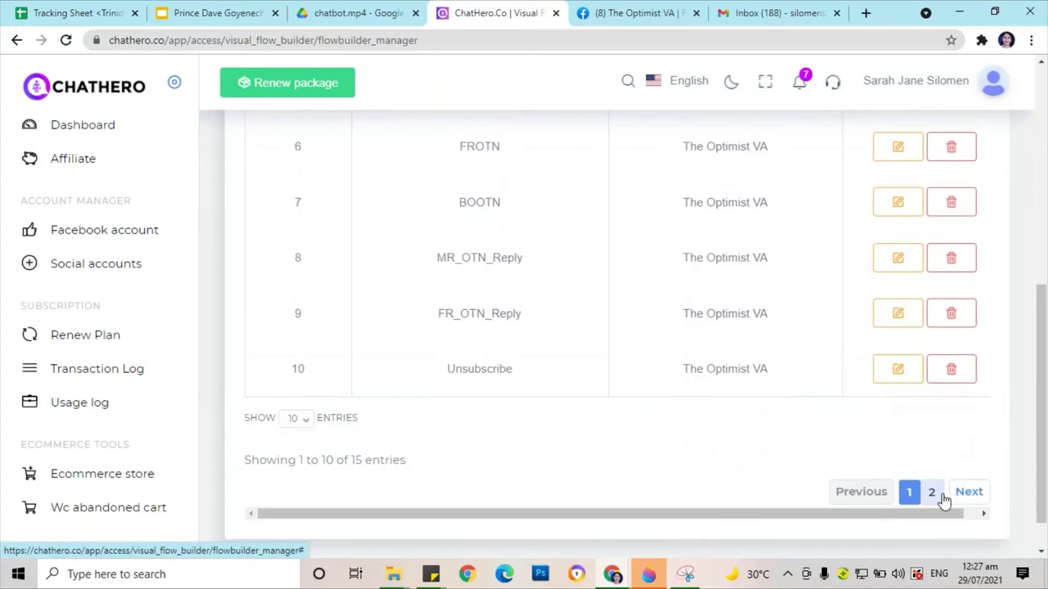
left_click(934, 495)
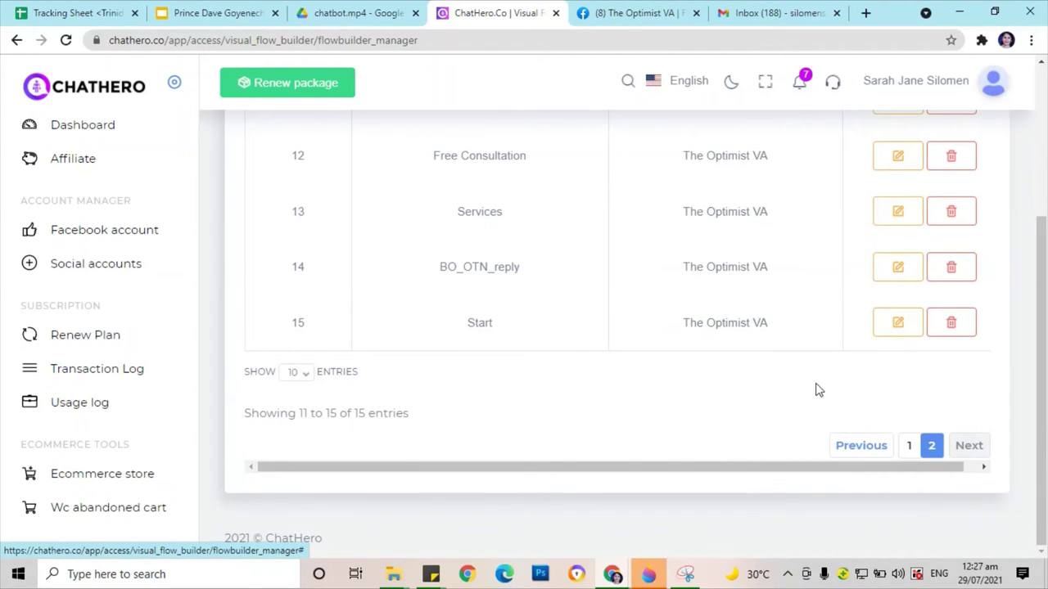
left_click(887, 330)
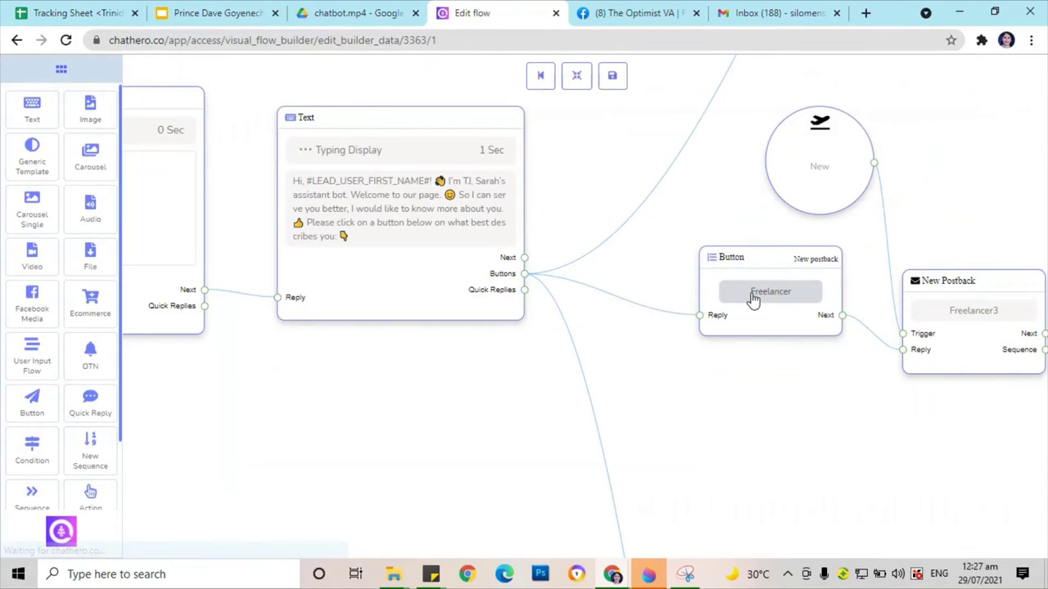
Step: Examine the opening of the Start flow, from its trigger keywords and Get-Started action button through the image and greeting text to the reply buttons
scroll(450, 362, "up", 1)
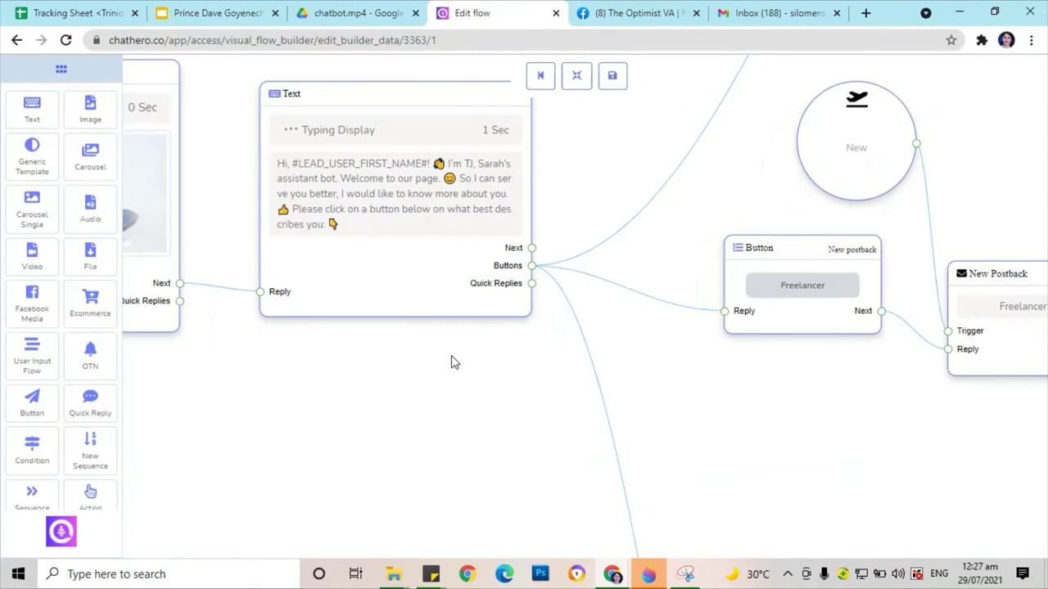
scroll(451, 362, "up", 2)
scroll(451, 362, "down", 5)
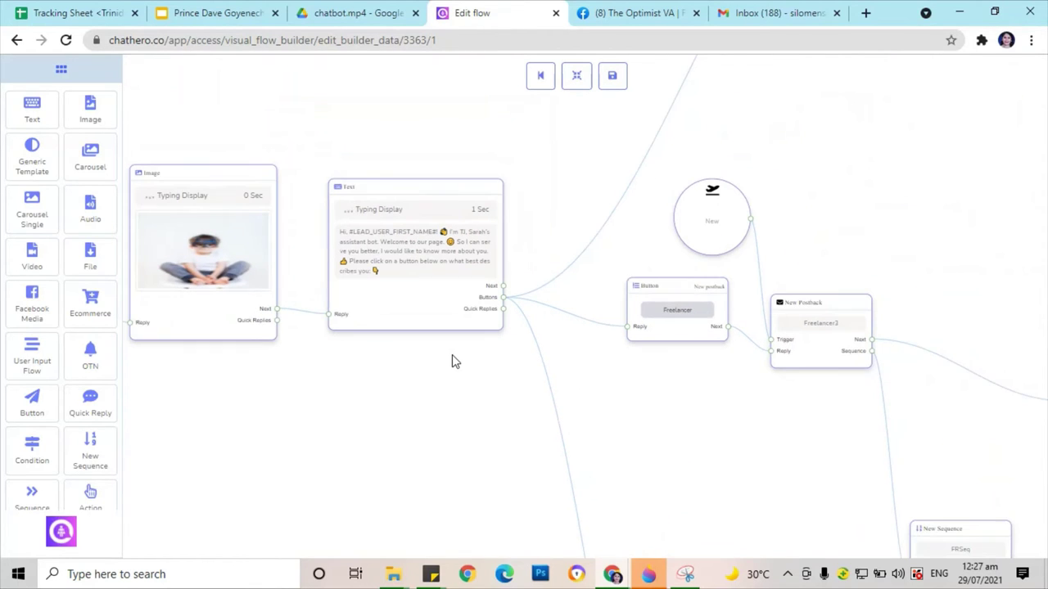
left_click_drag(291, 380, 584, 398)
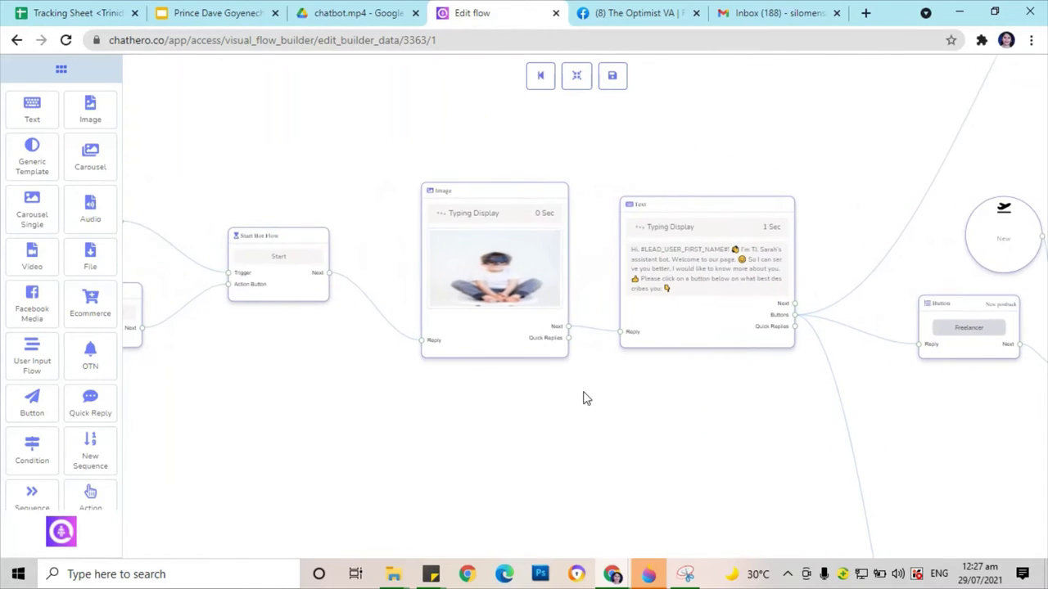
left_click_drag(282, 424, 636, 420)
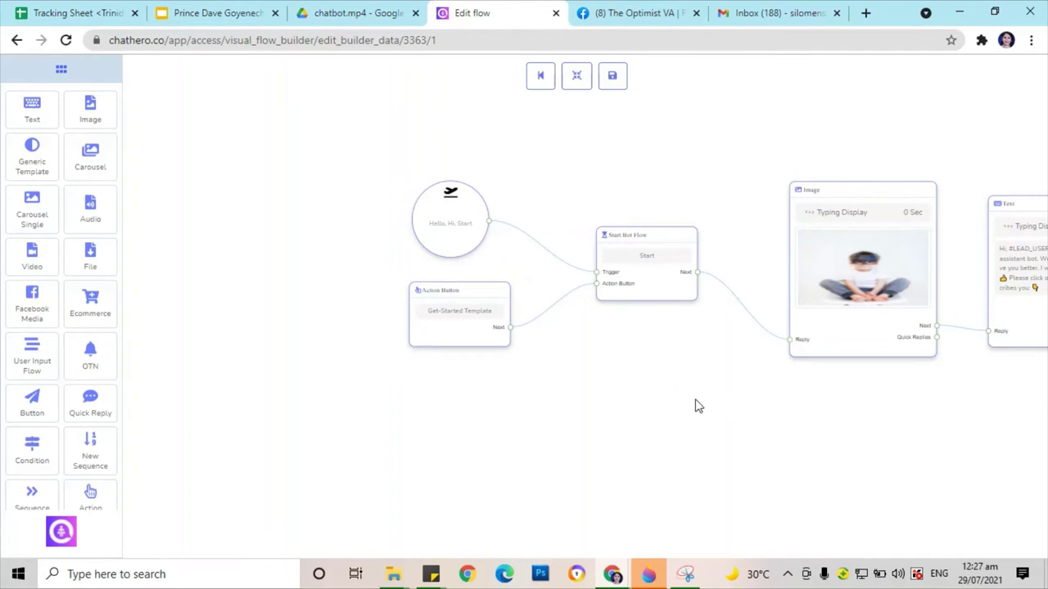
left_click_drag(695, 406, 410, 397)
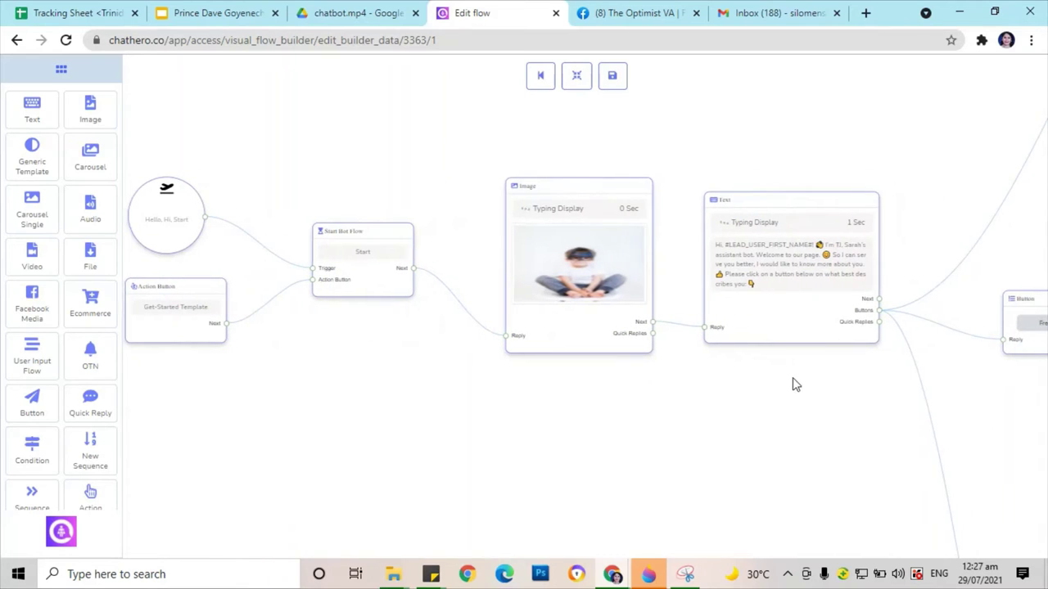
left_click_drag(793, 384, 453, 374)
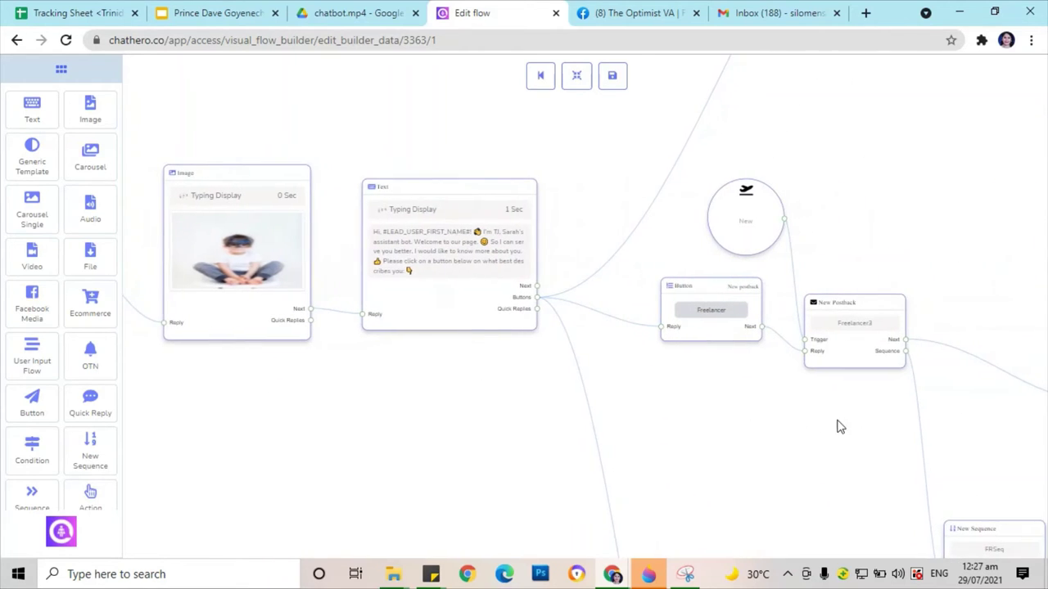
Step: Examine the Freelancer branch of the Start flow, following its Free Consultation, Sarah's Services and chat buttons through to the closing text message
left_click_drag(839, 426, 542, 409)
left_click_drag(479, 400, 319, 378)
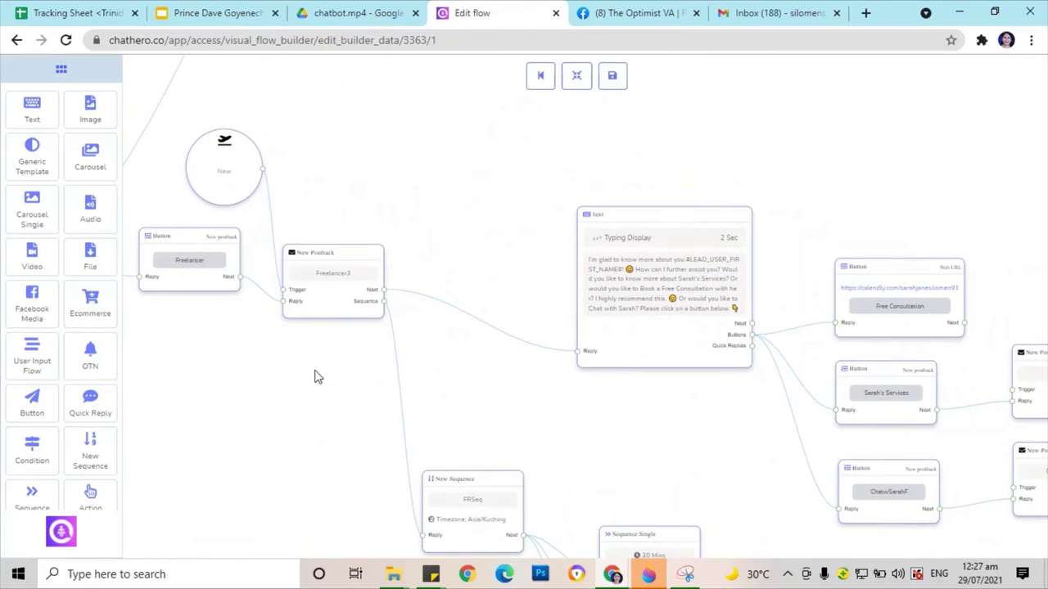
left_click_drag(731, 442, 318, 343)
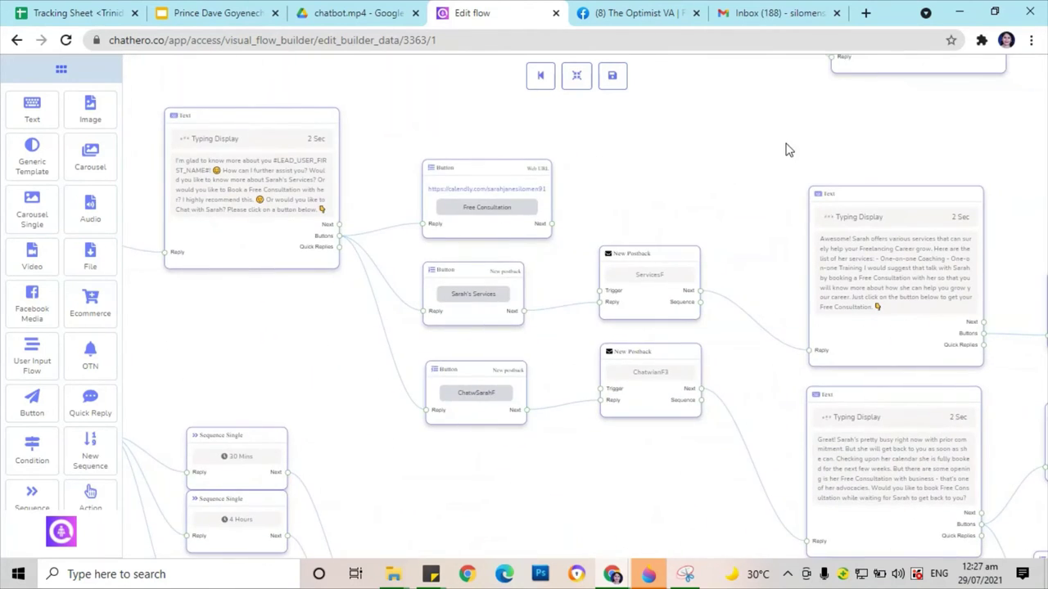
left_click_drag(788, 148, 401, 160)
left_click_drag(959, 201, 399, 187)
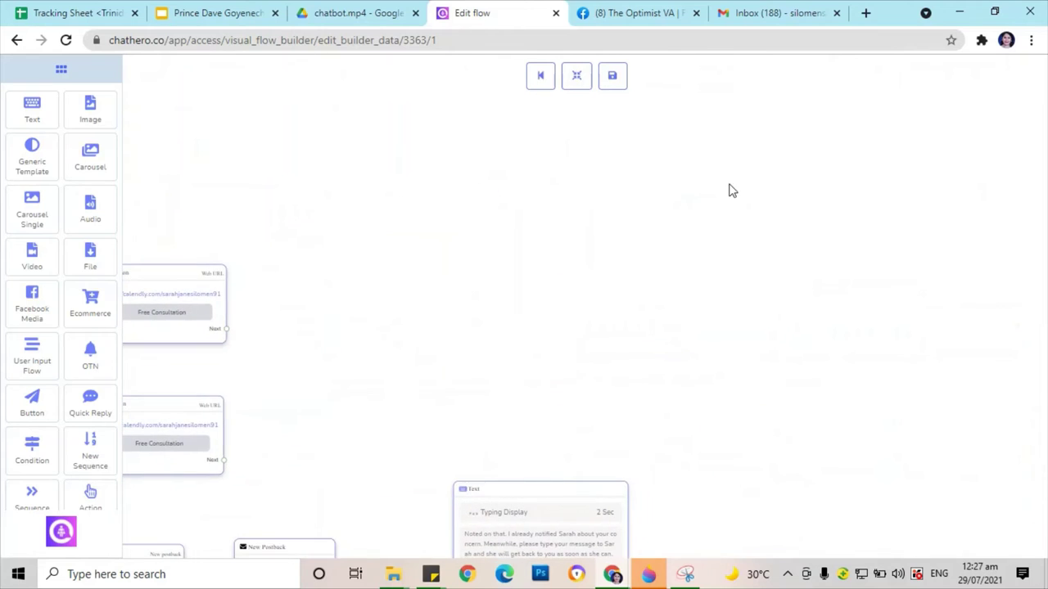
left_click_drag(808, 289, 824, 109)
scroll(819, 140, "up", 2)
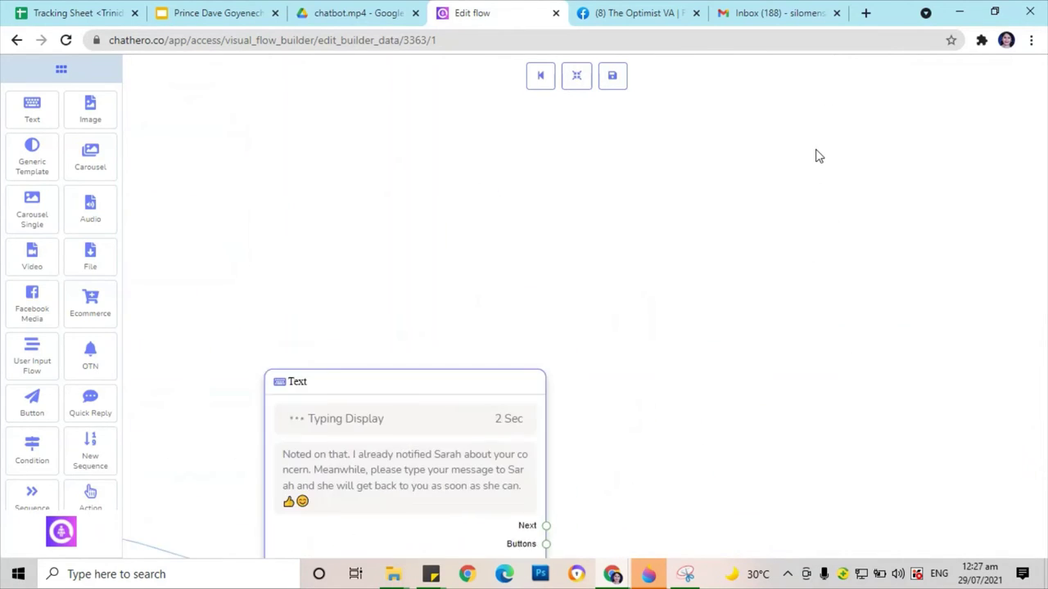
scroll(817, 155, "down", 5)
scroll(617, 421, "up", 2)
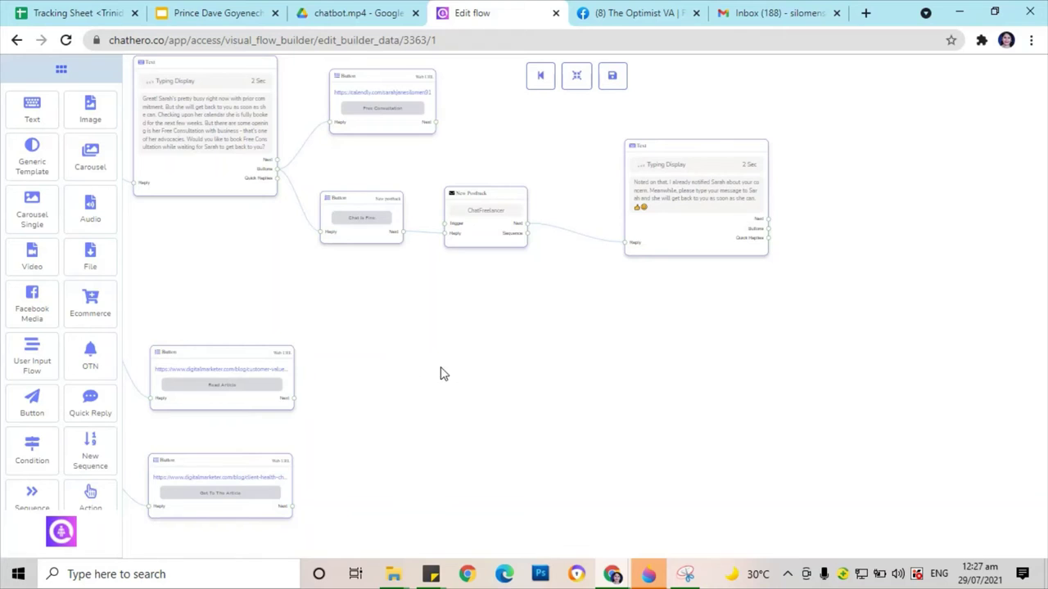
Step: Examine the Freelancer follow-up sequence FRSeq, including its 30-minute, 4-hour and 23-hour messages with their article and Notify Me buttons
scroll(467, 363, "up", 3)
left_click_drag(416, 365, 789, 316)
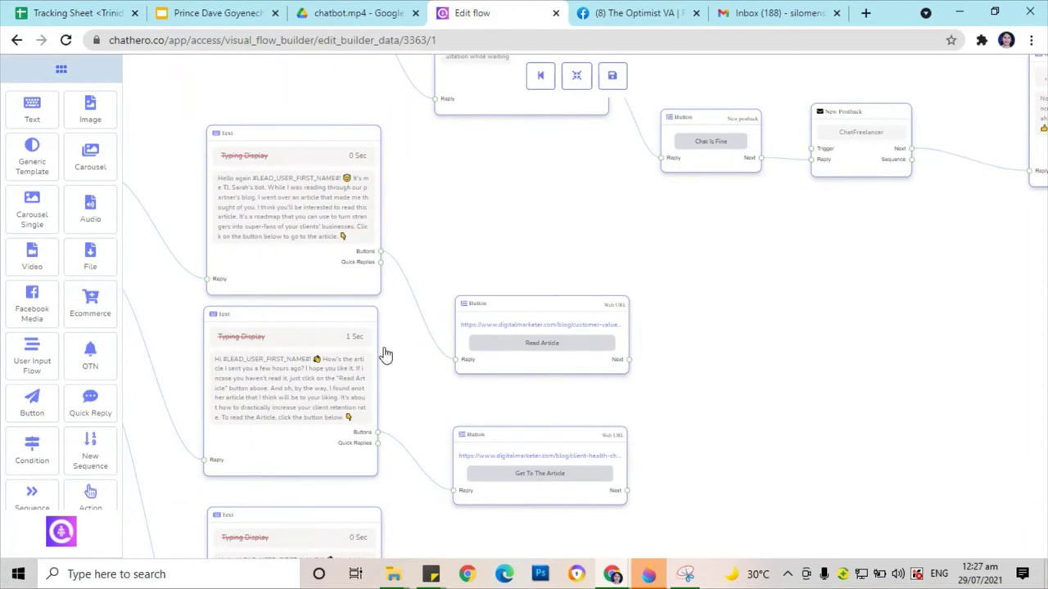
left_click_drag(449, 207, 576, 151)
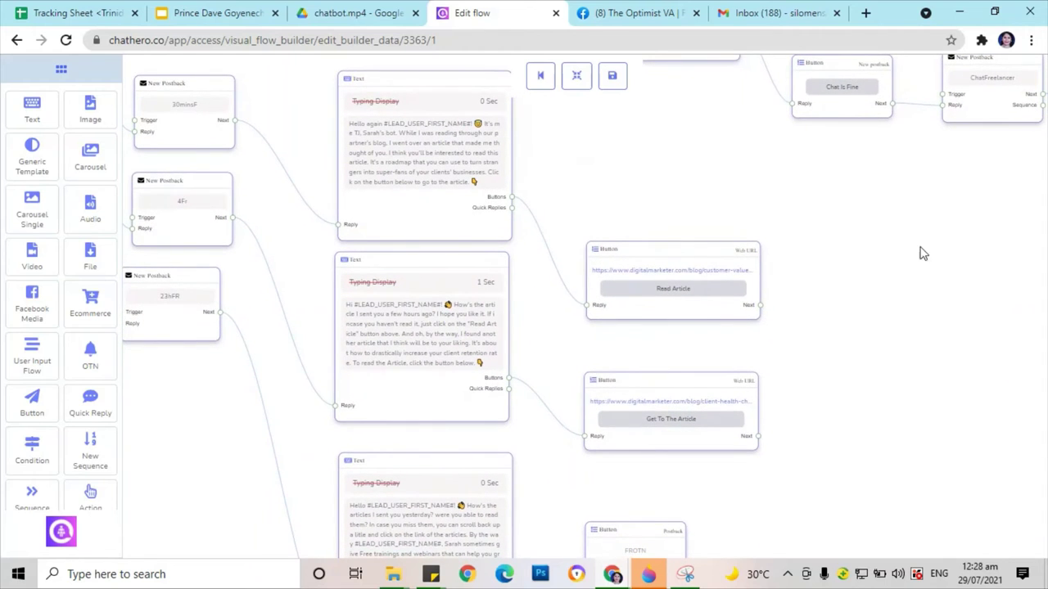
left_click_drag(887, 395, 891, 302)
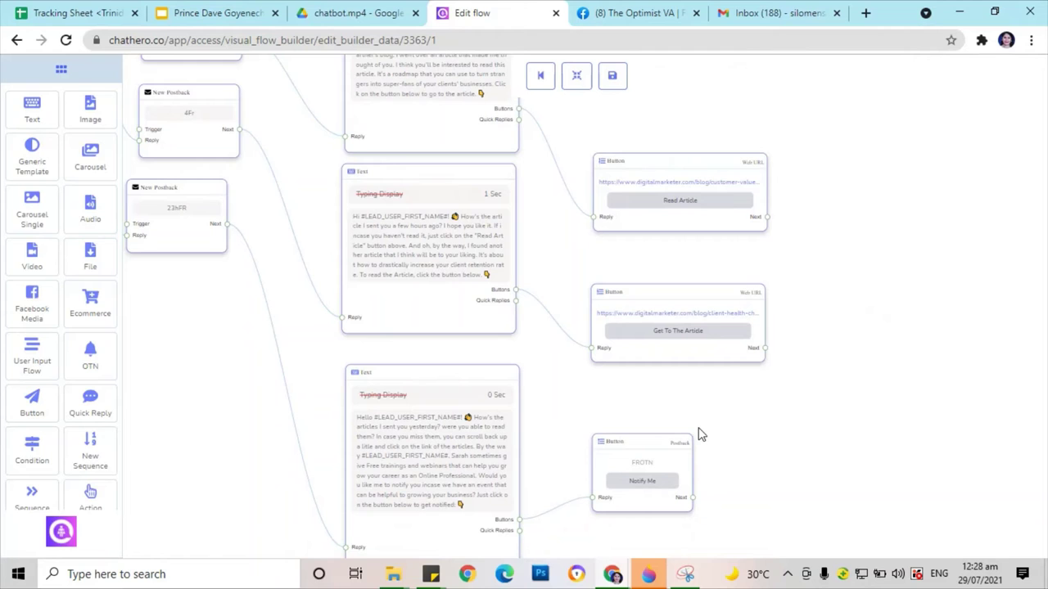
left_click_drag(700, 435, 880, 436)
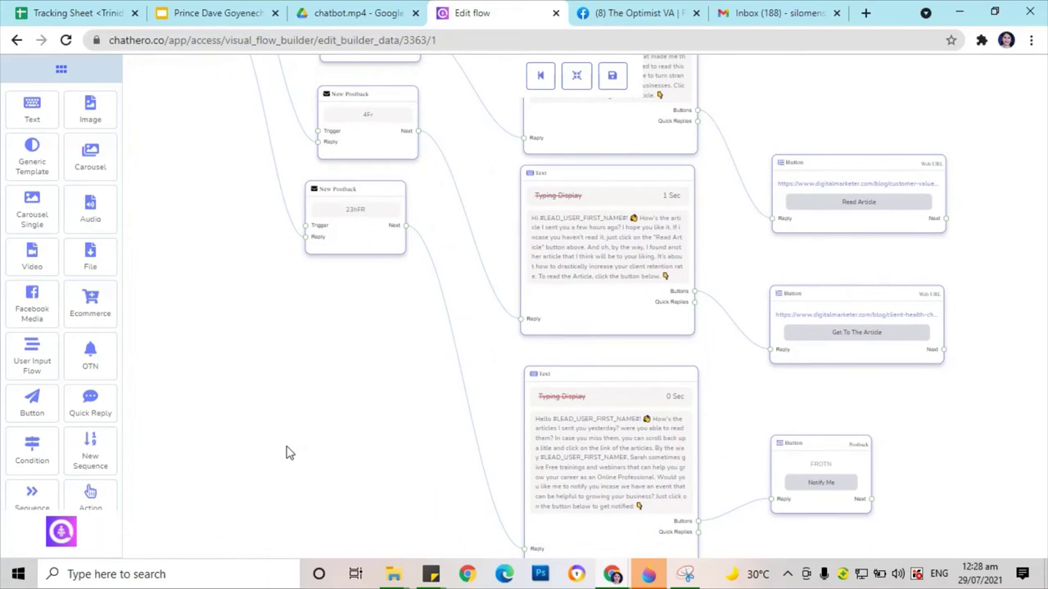
left_click_drag(311, 444, 254, 272)
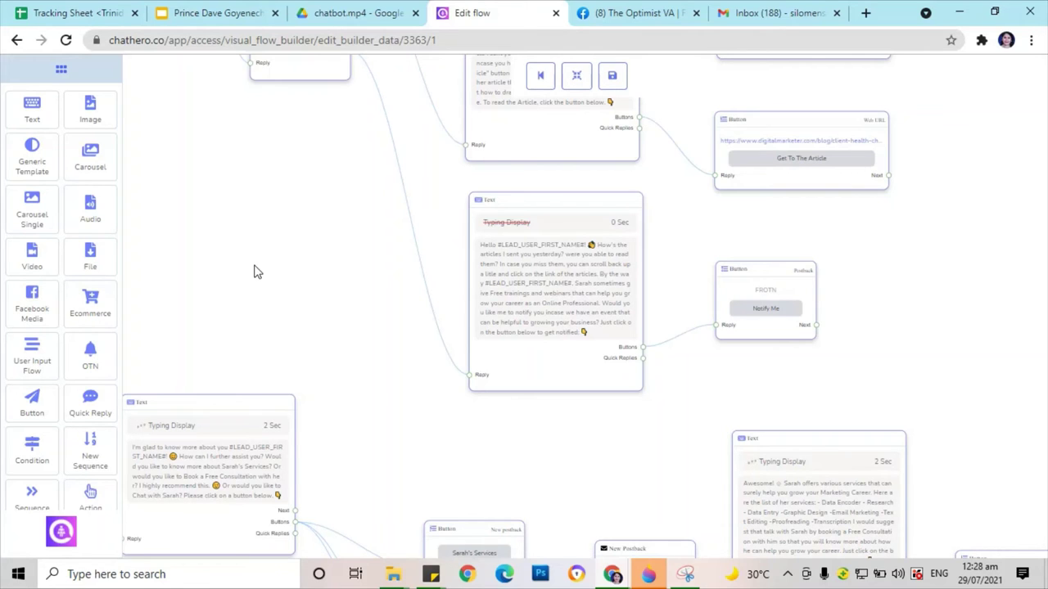
left_click_drag(254, 272, 253, 225)
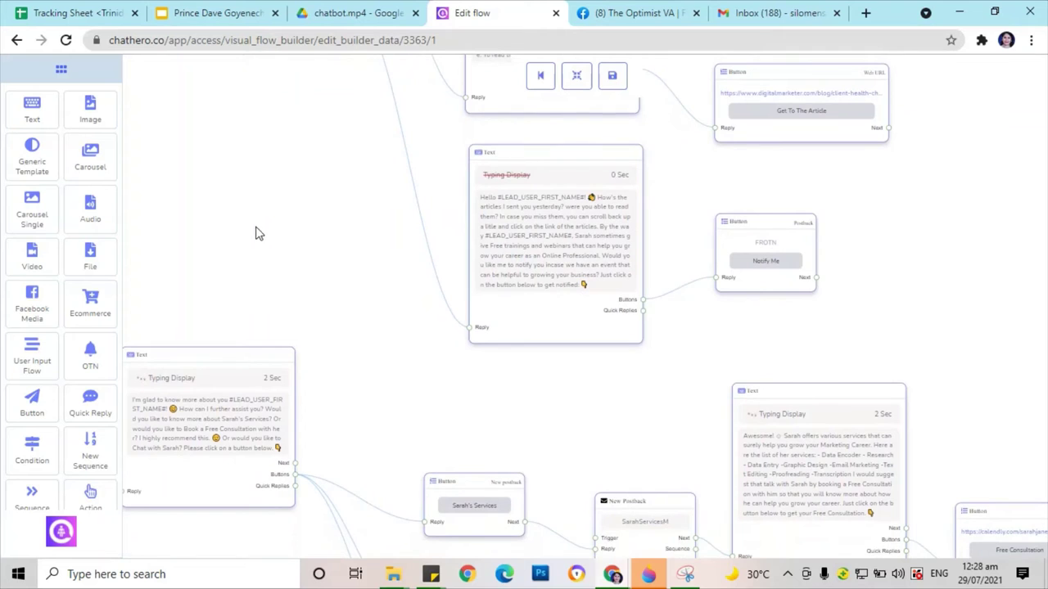
left_click_drag(260, 265, 456, 500)
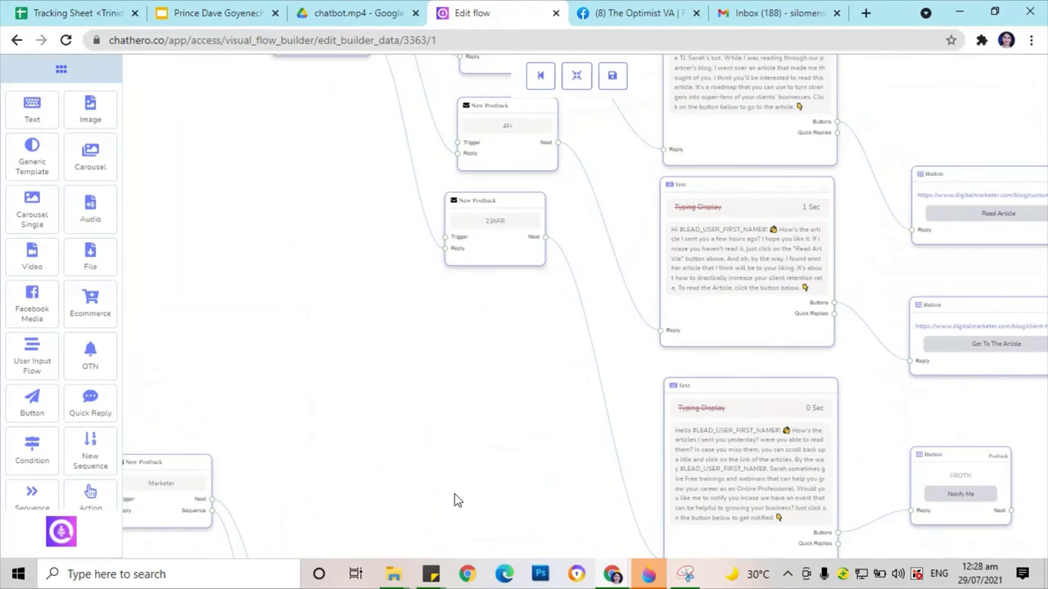
left_click_drag(379, 374, 489, 565)
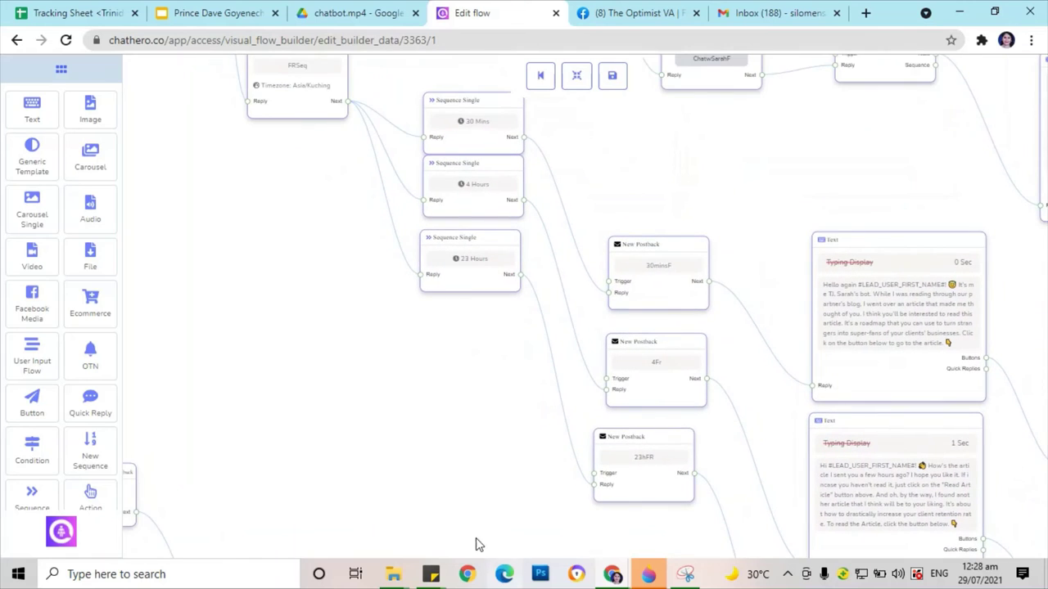
left_click_drag(437, 496, 584, 507)
left_click_drag(318, 377, 536, 567)
scroll(372, 430, "up", 2)
scroll(373, 430, "down", 1)
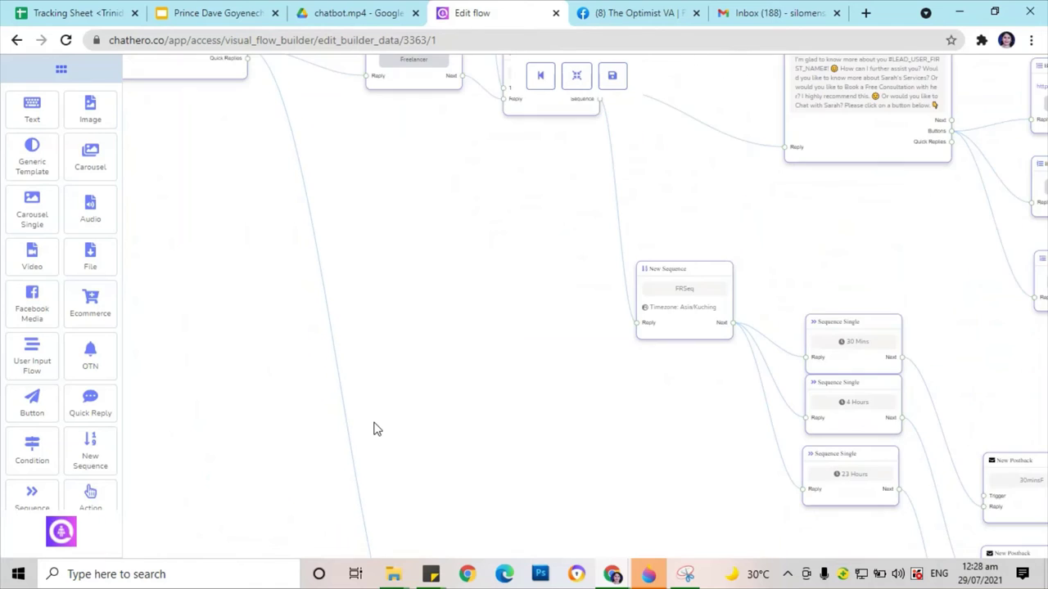
Step: Examine the Marketer branch of the Start flow, following its services, Free Consultation and chat buttons through to the last reply
scroll(378, 424, "down", 1)
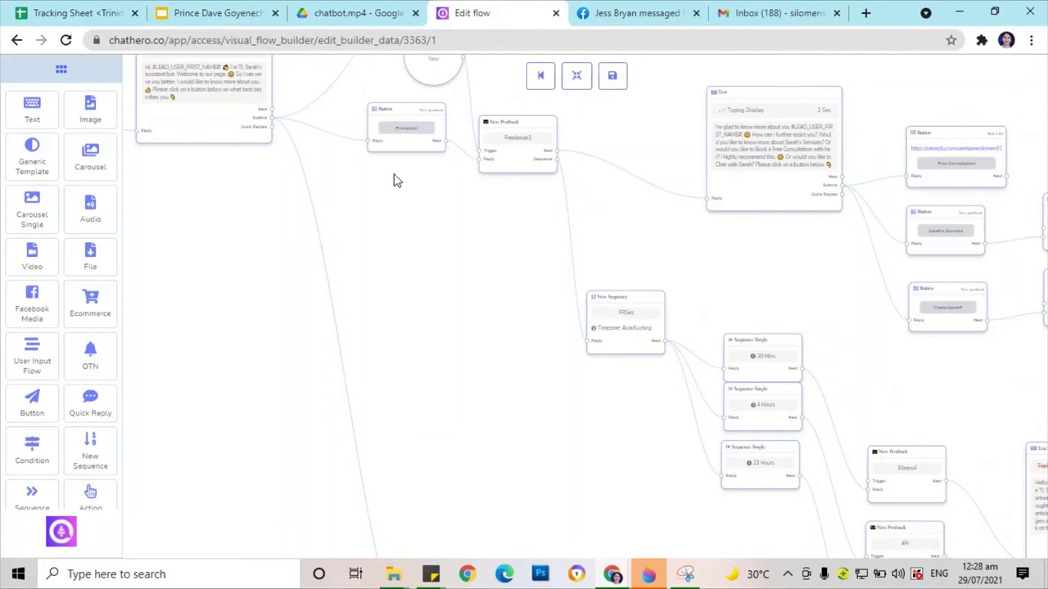
scroll(489, 425, "up", 2)
scroll(489, 316, "down", 5)
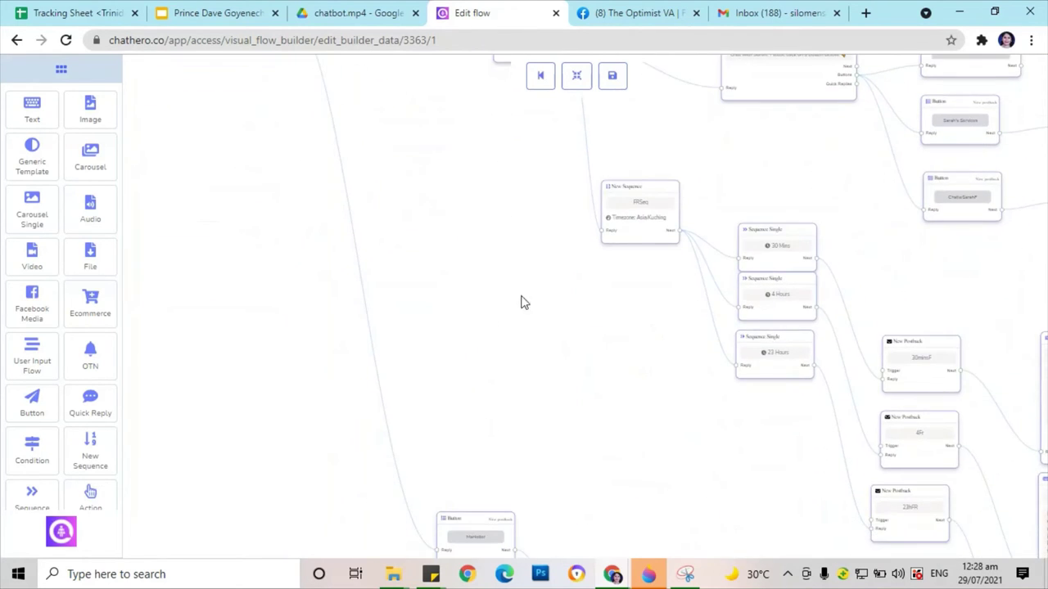
scroll(505, 344, "down", 1)
left_click_drag(653, 473, 512, 273)
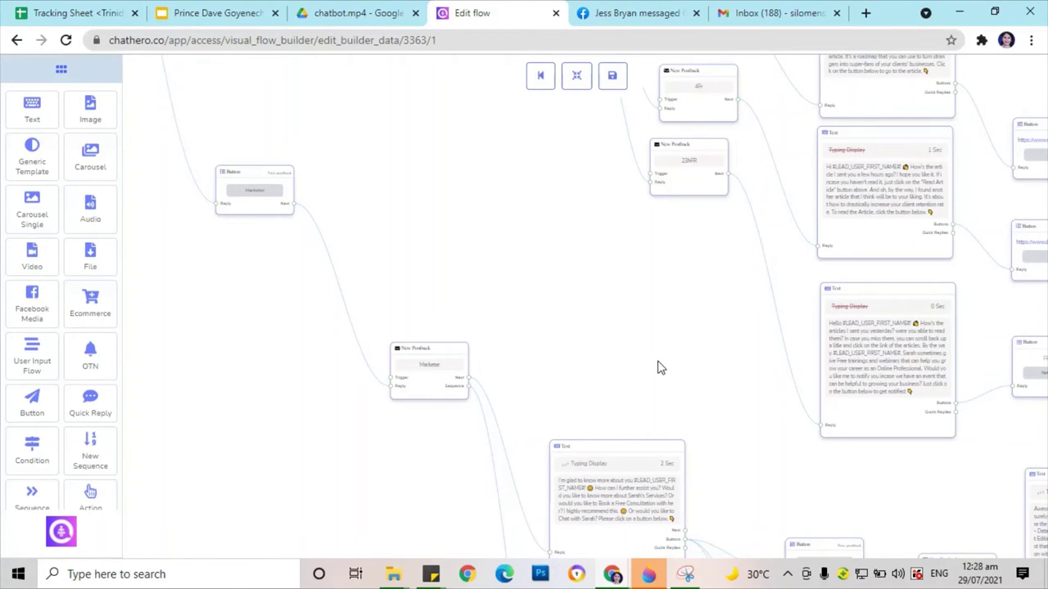
left_click_drag(750, 473, 465, 311)
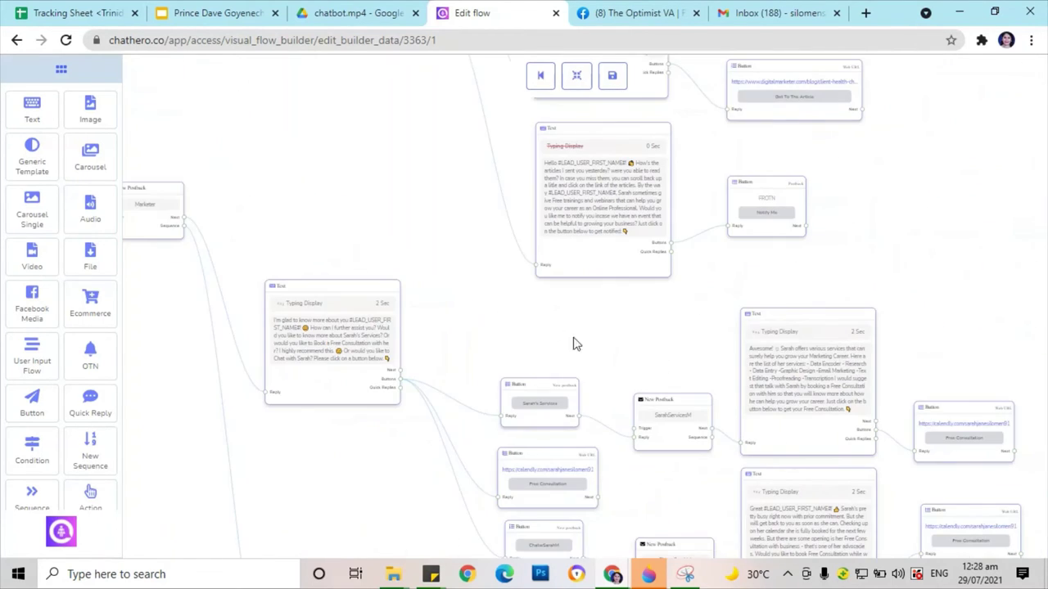
left_click_drag(594, 309, 523, 263)
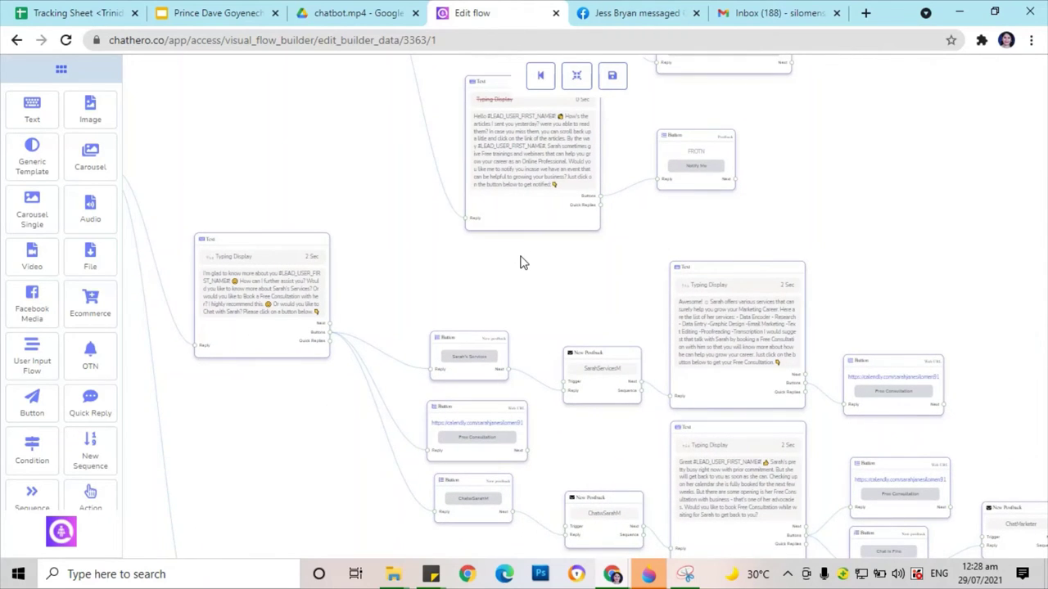
left_click_drag(519, 262, 512, 245)
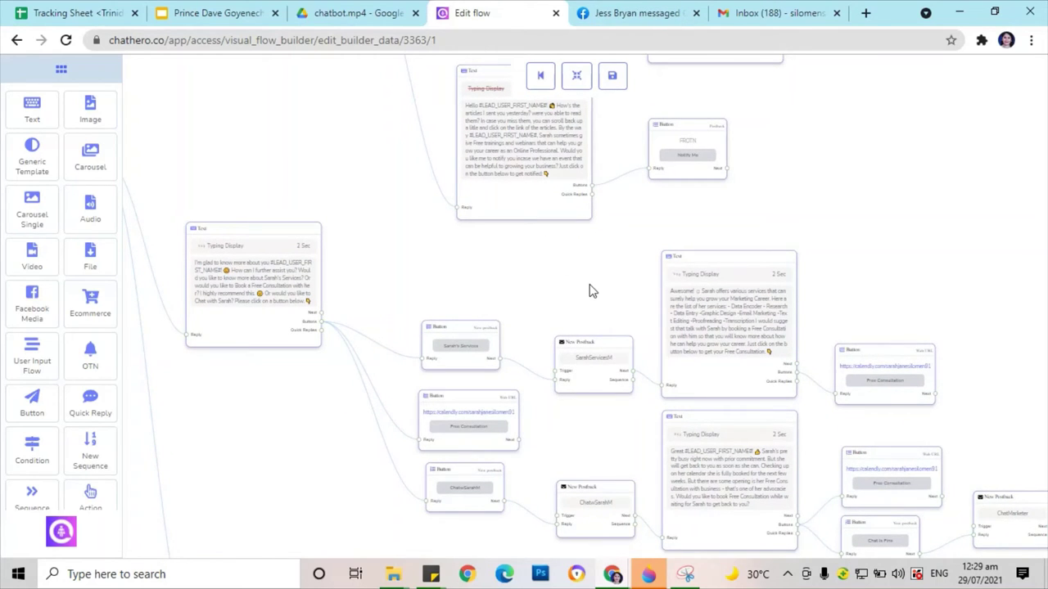
left_click_drag(592, 292, 481, 226)
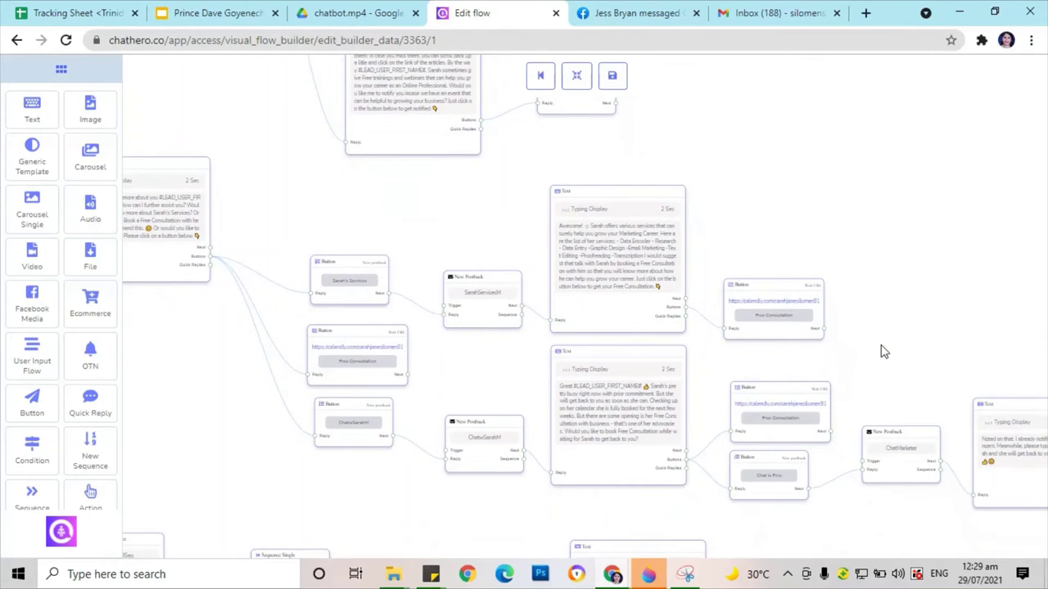
left_click_drag(884, 352, 642, 241)
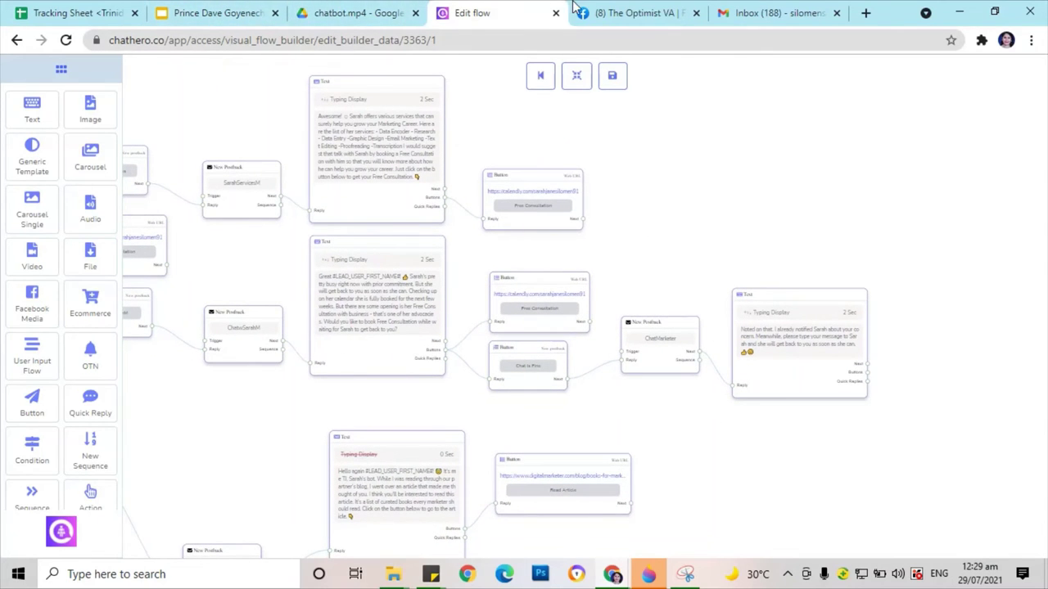
Step: Switch to The Optimist VA's Facebook page, skim the open group chat and close it
left_click(617, 16)
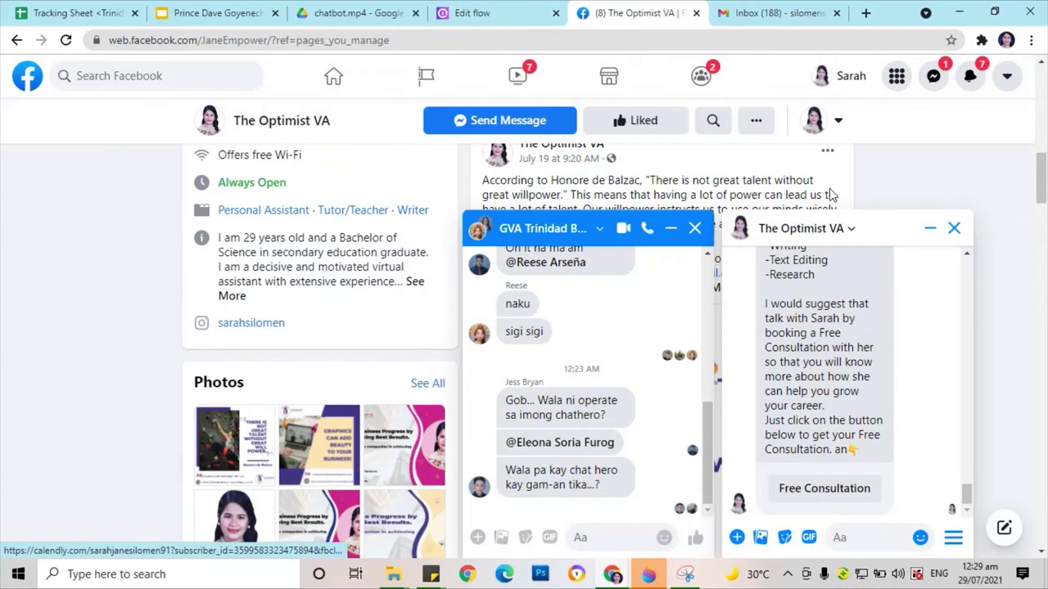
scroll(586, 408, "up", 1)
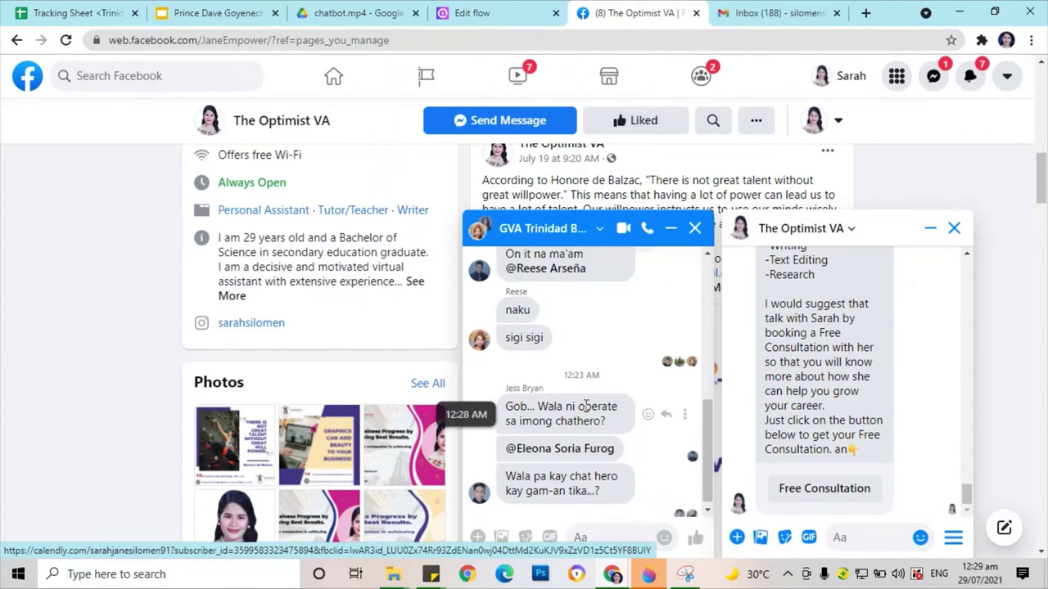
scroll(586, 407, "up", 3)
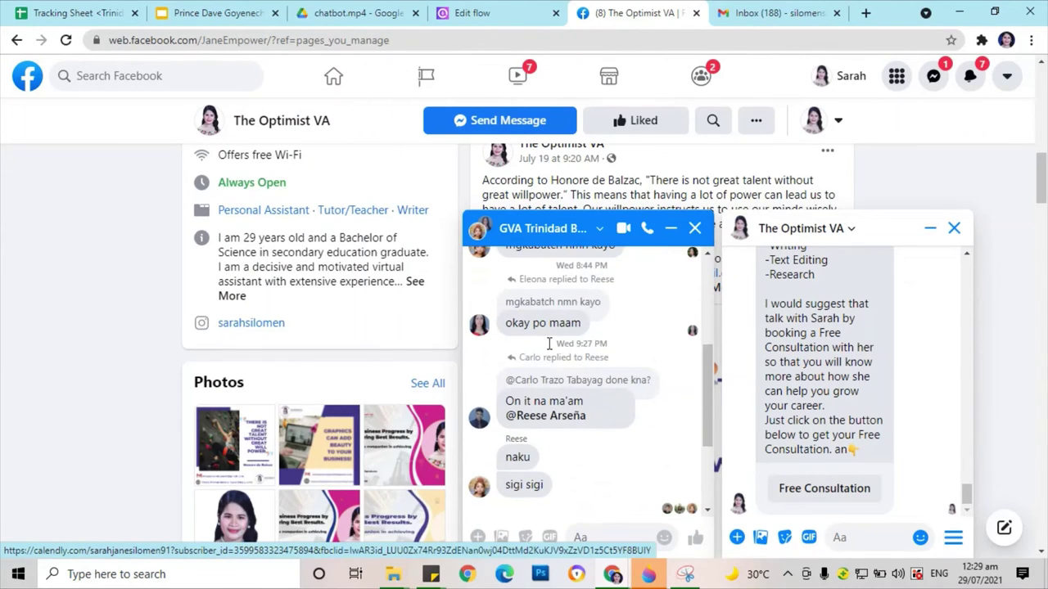
left_click(694, 228)
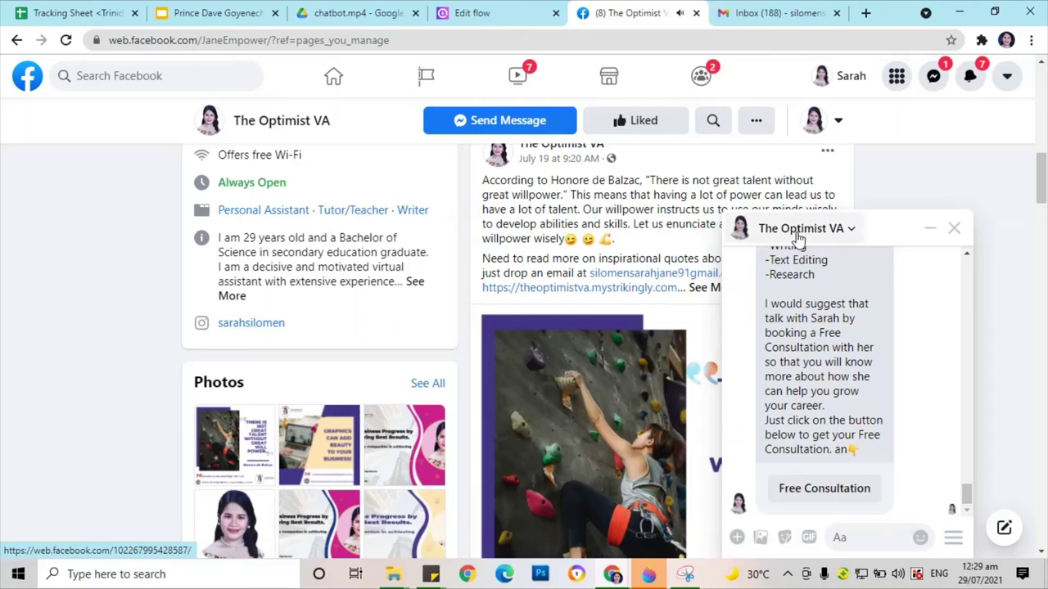
Step: Delete the Messenger conversation with The Optimist VA and confirm the deletion
left_click(851, 229)
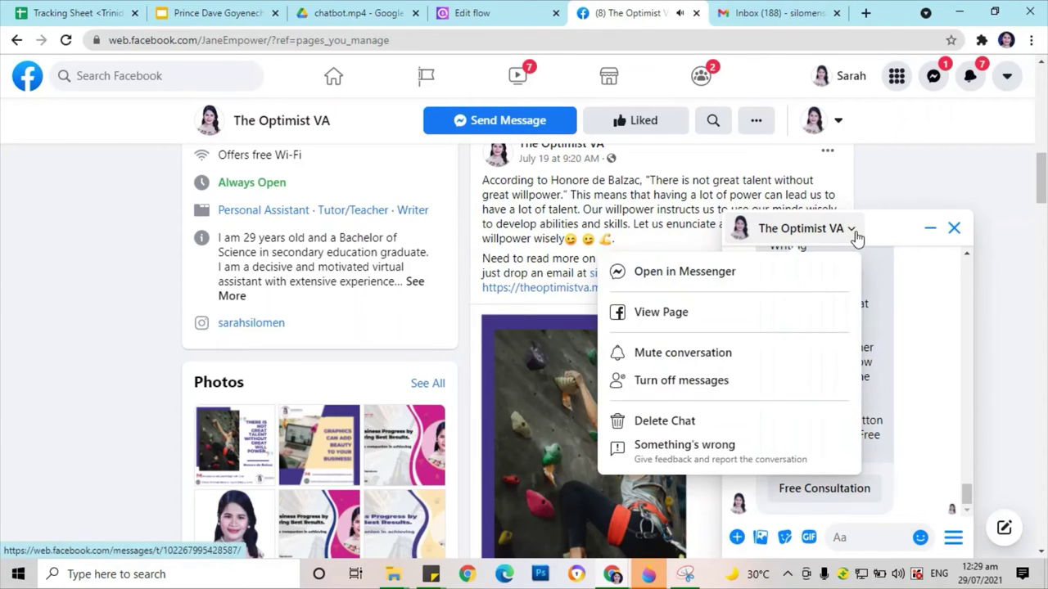
left_click(684, 421)
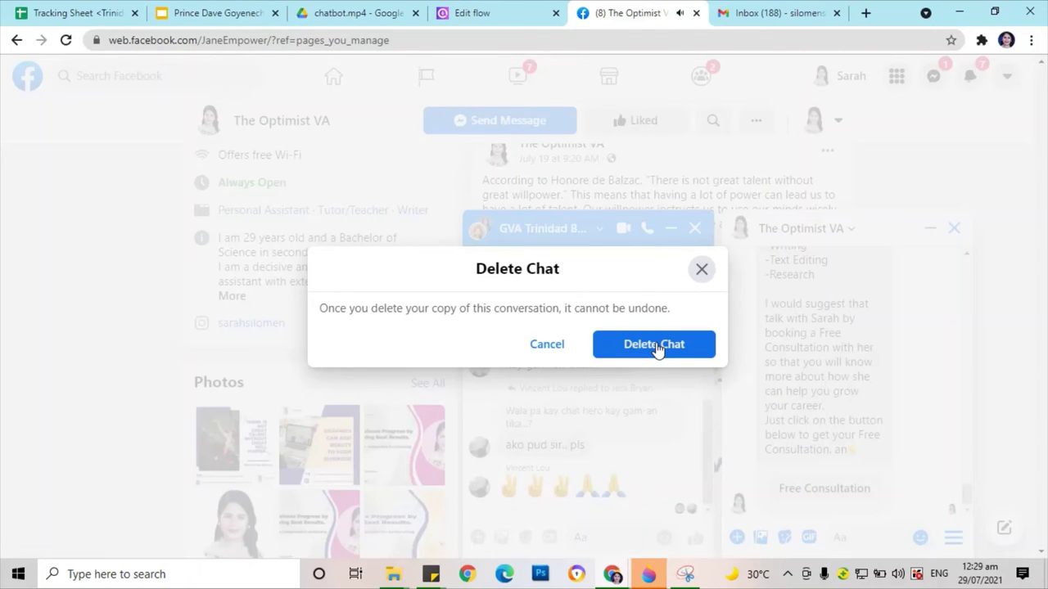
left_click(654, 345)
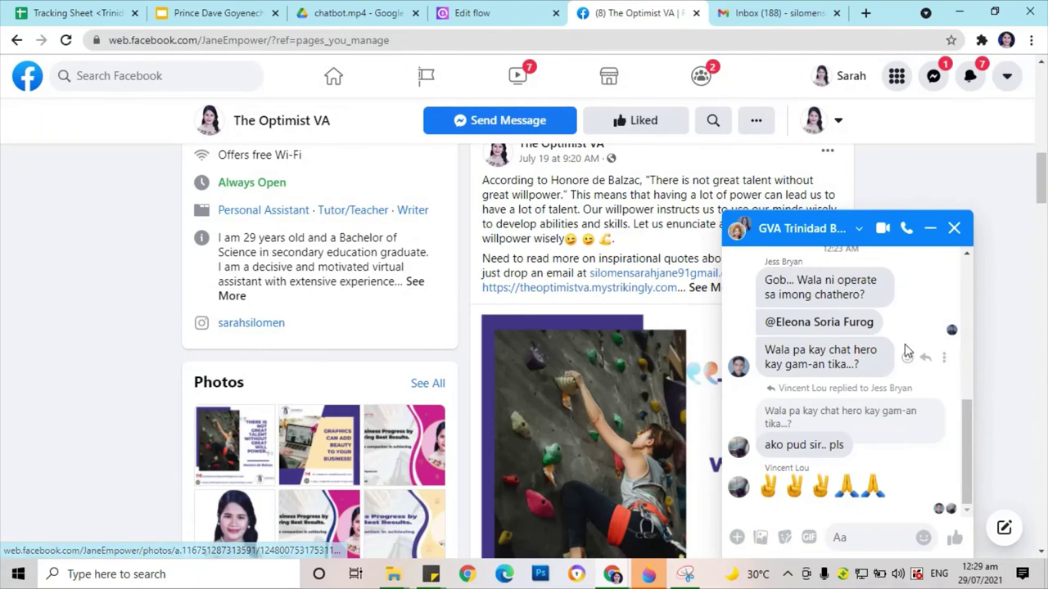
Step: Mute the GVA Trinidad Bohol group conversation until it is turned back on, and close its chat window
left_click(955, 227)
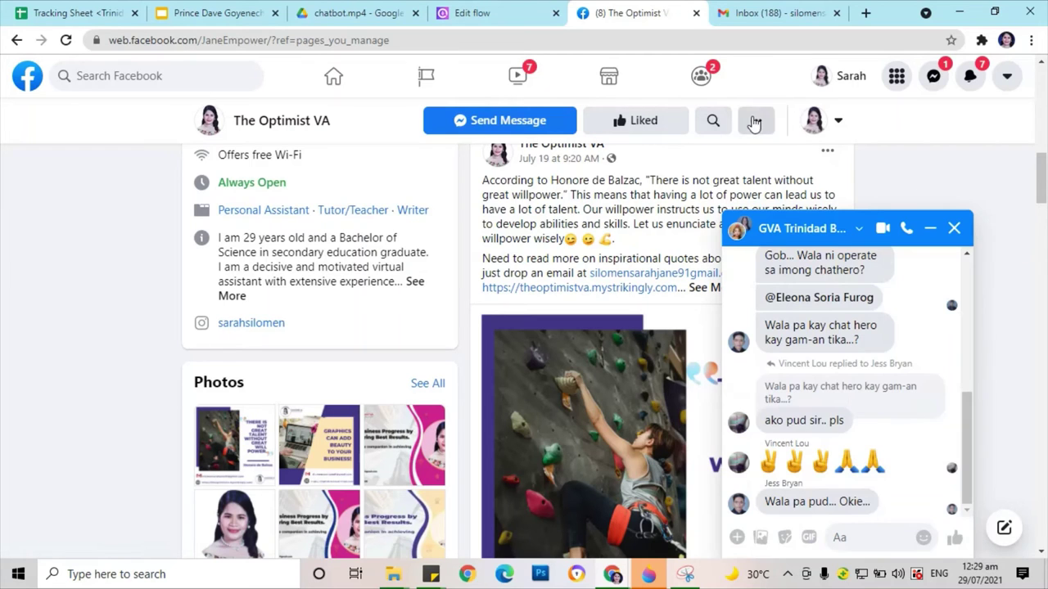
left_click(955, 228)
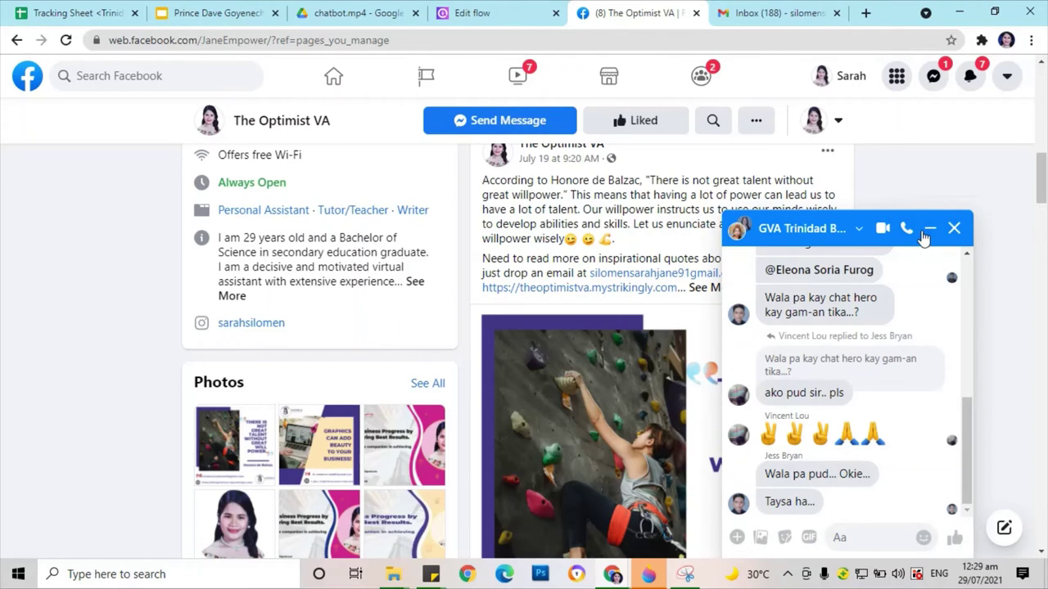
left_click(950, 231)
left_click(935, 78)
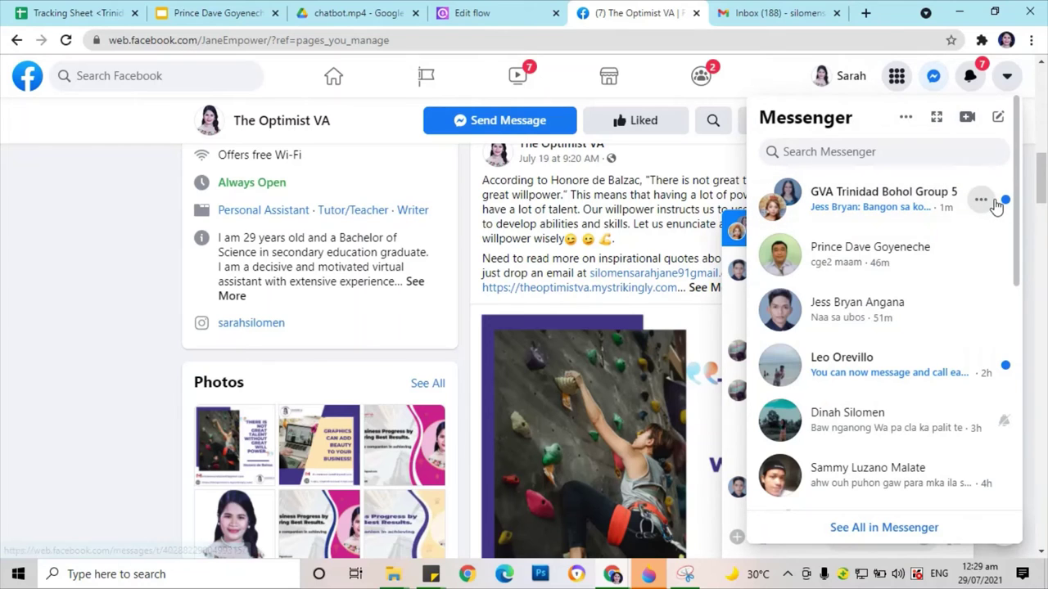
left_click(981, 199)
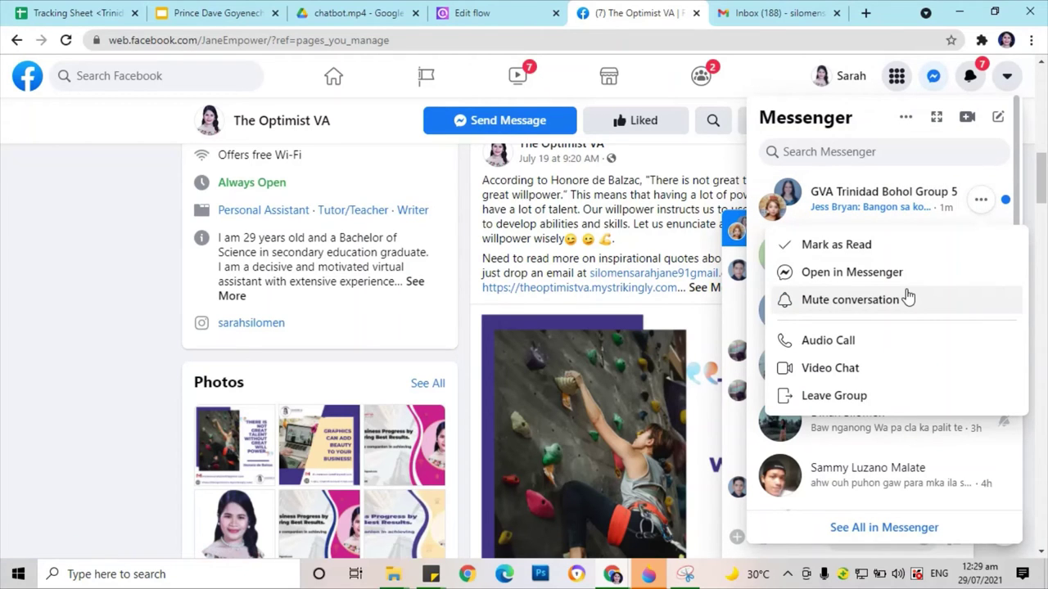
left_click(907, 299)
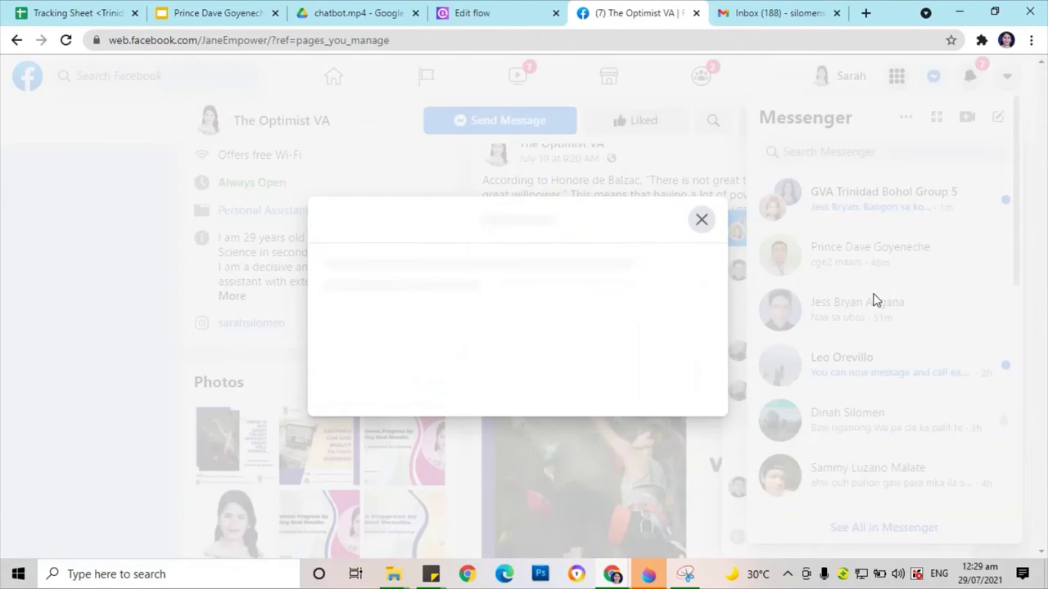
left_click(566, 374)
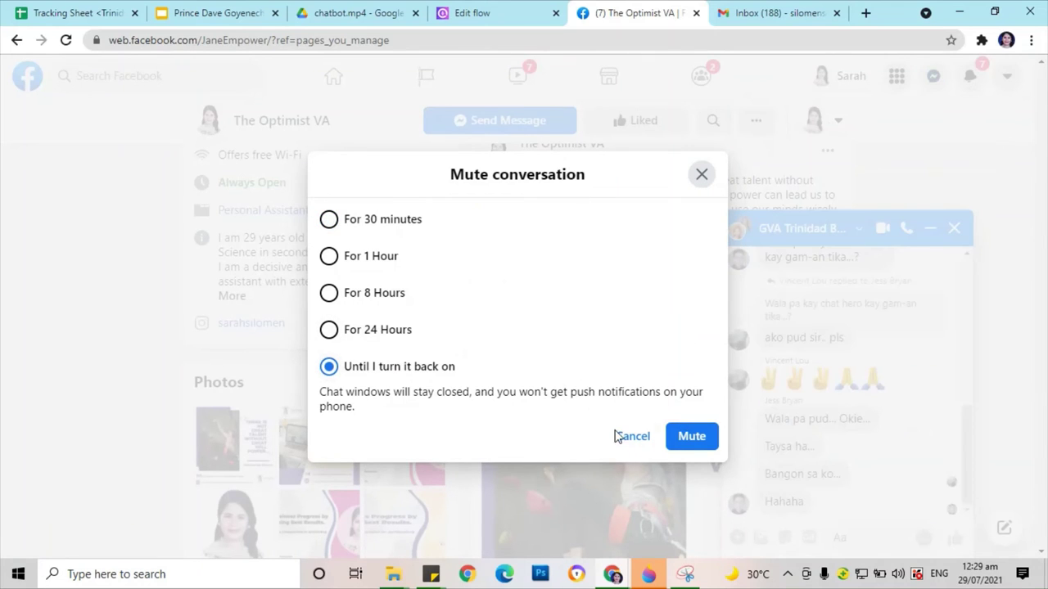
left_click(690, 437)
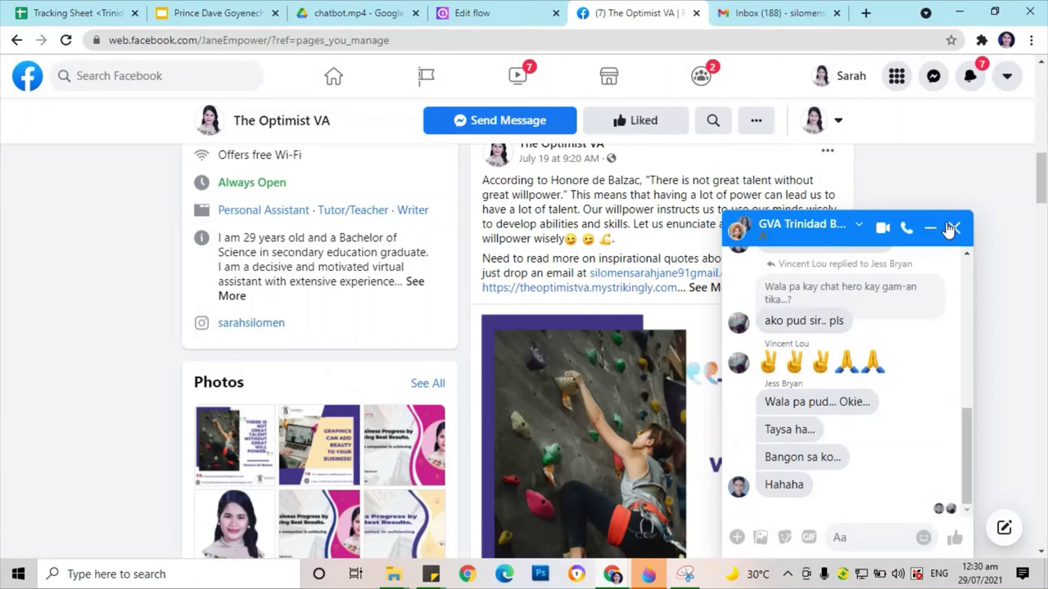
left_click(951, 228)
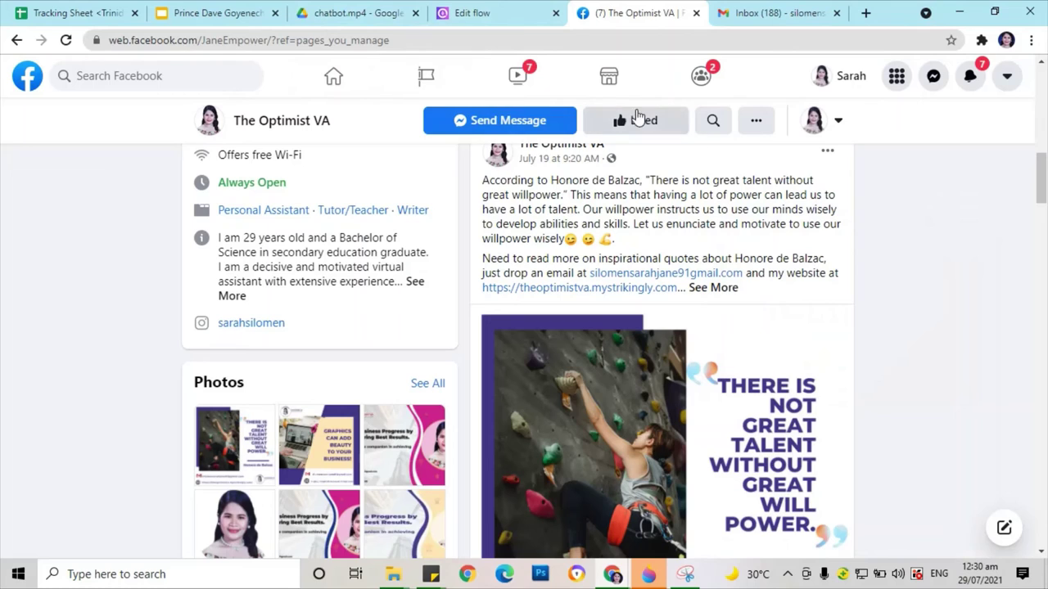
Step: Start a new Messenger conversation with The Optimist VA through Get Started and answer the chatbot with Business Owner
left_click(510, 123)
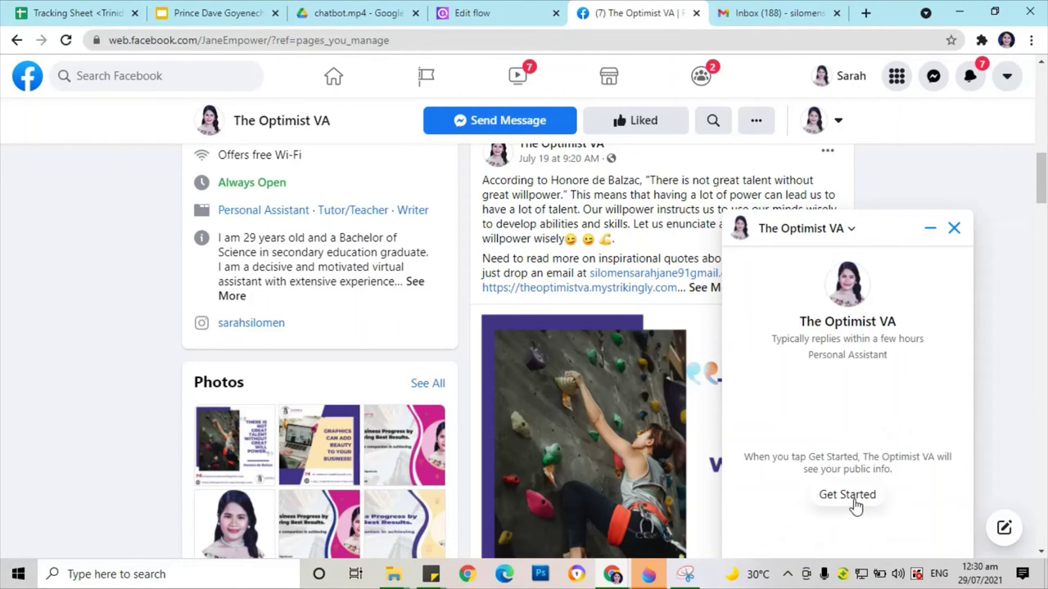
left_click(849, 496)
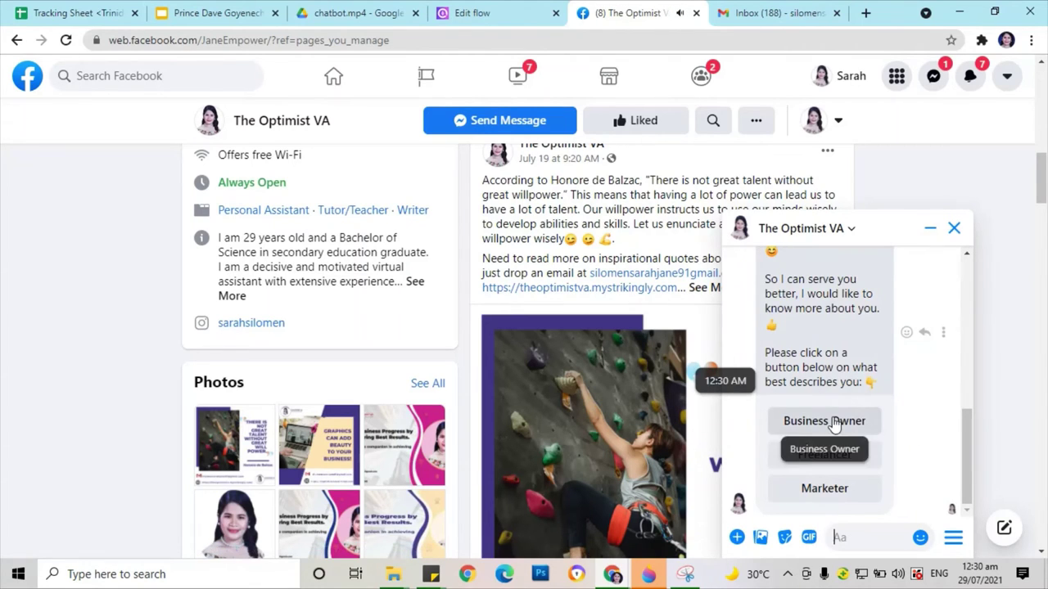
left_click(834, 421)
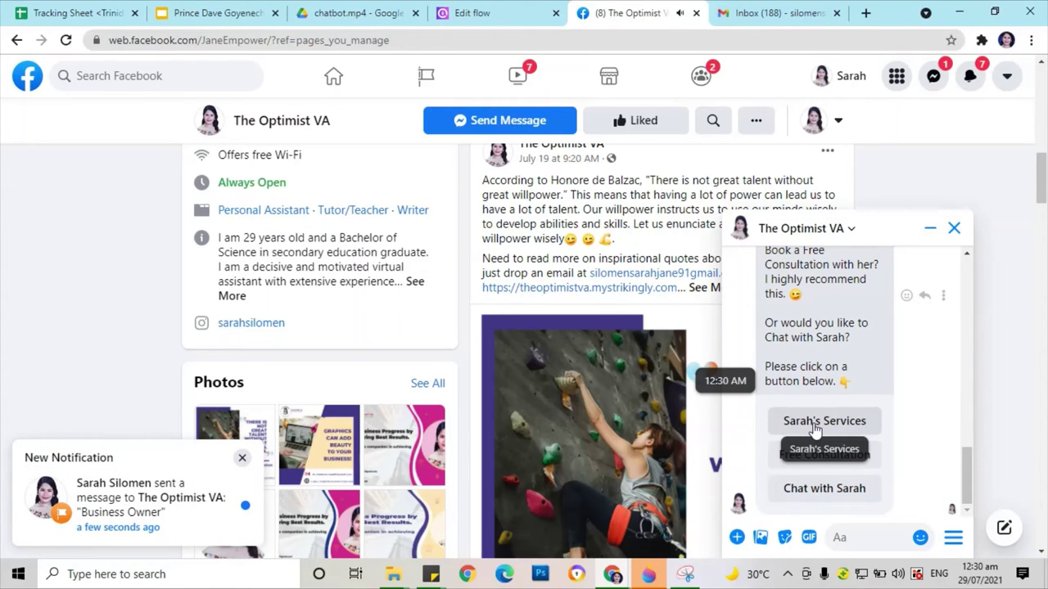
Step: Request the services list in the Business Owner branch and check the Free Consultation links in both replies, closing each Calendly page
left_click(839, 427)
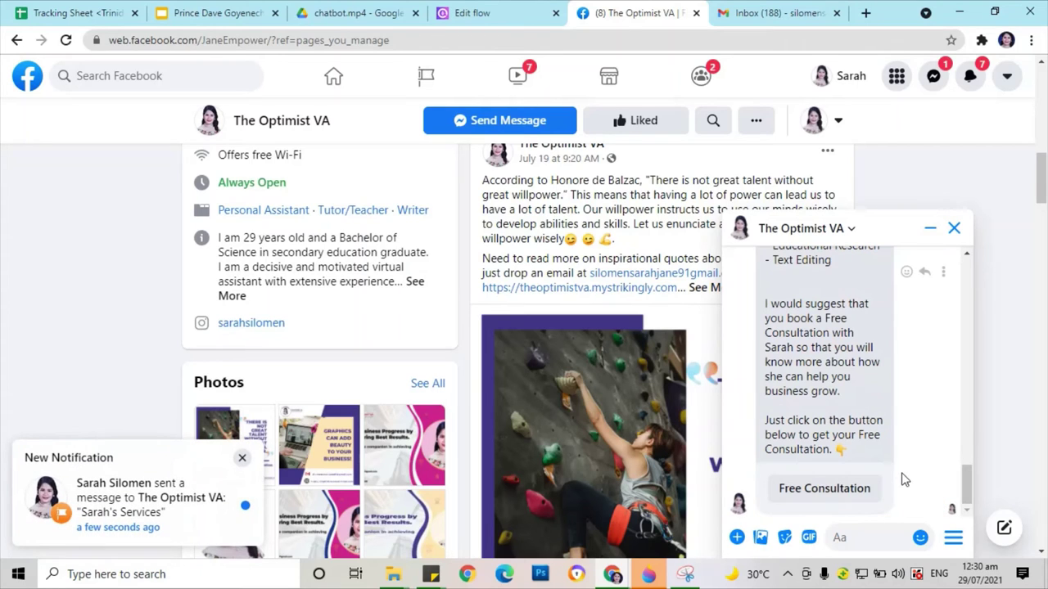
left_click(824, 491)
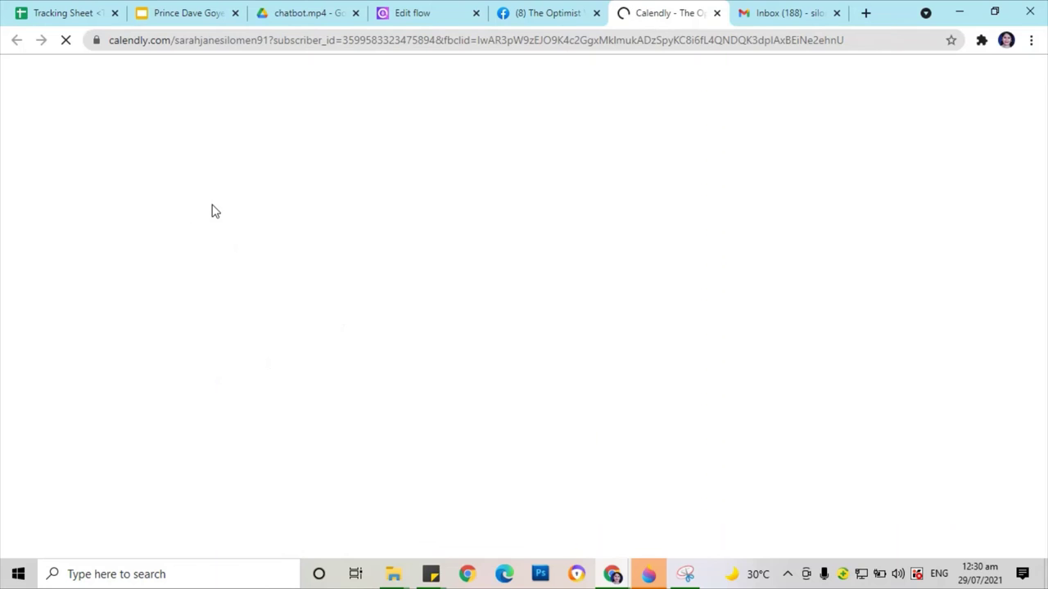
left_click(716, 14)
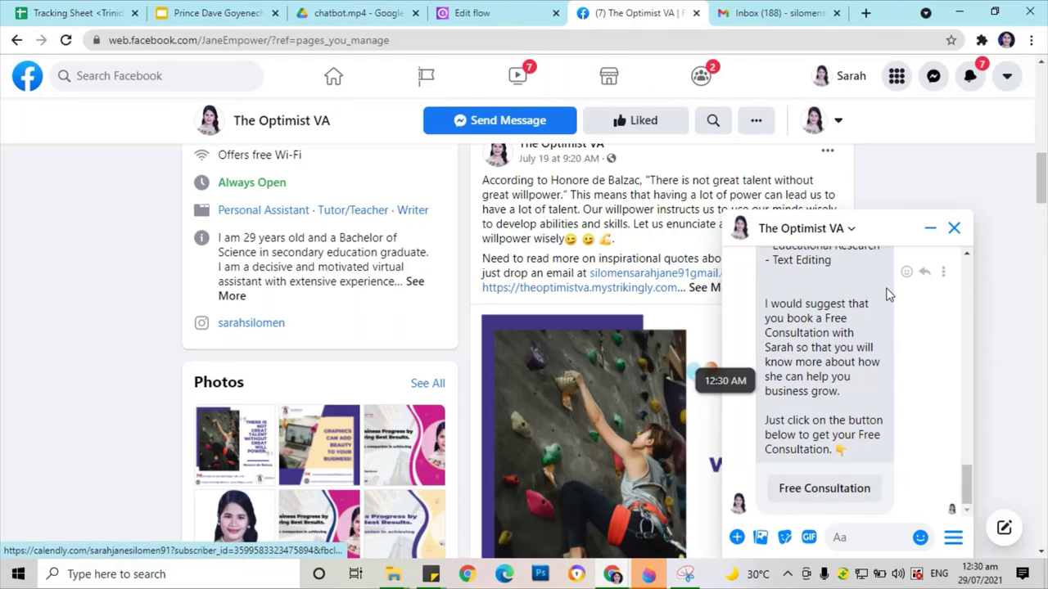
scroll(888, 293, "up", 5)
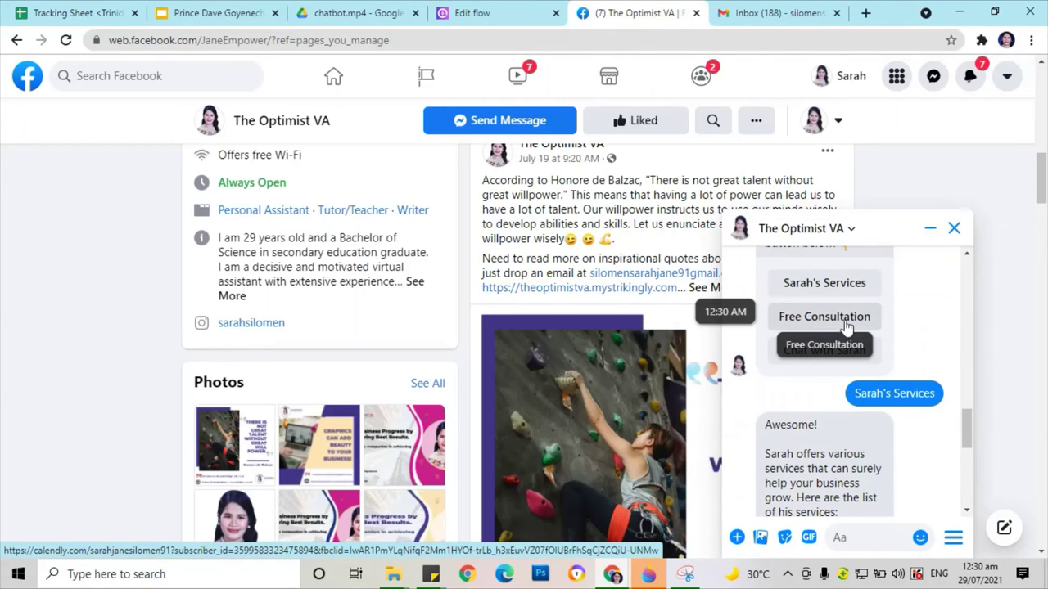
left_click(846, 325)
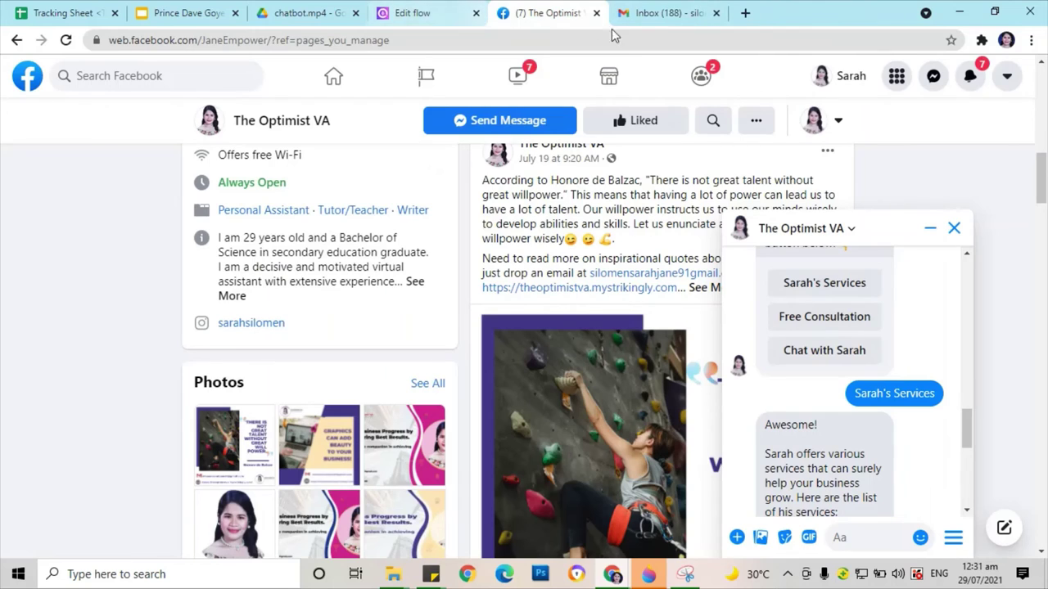
Step: Choose the chat option in the Business Owner menu and read through the chatbot's full reply
left_click(808, 358)
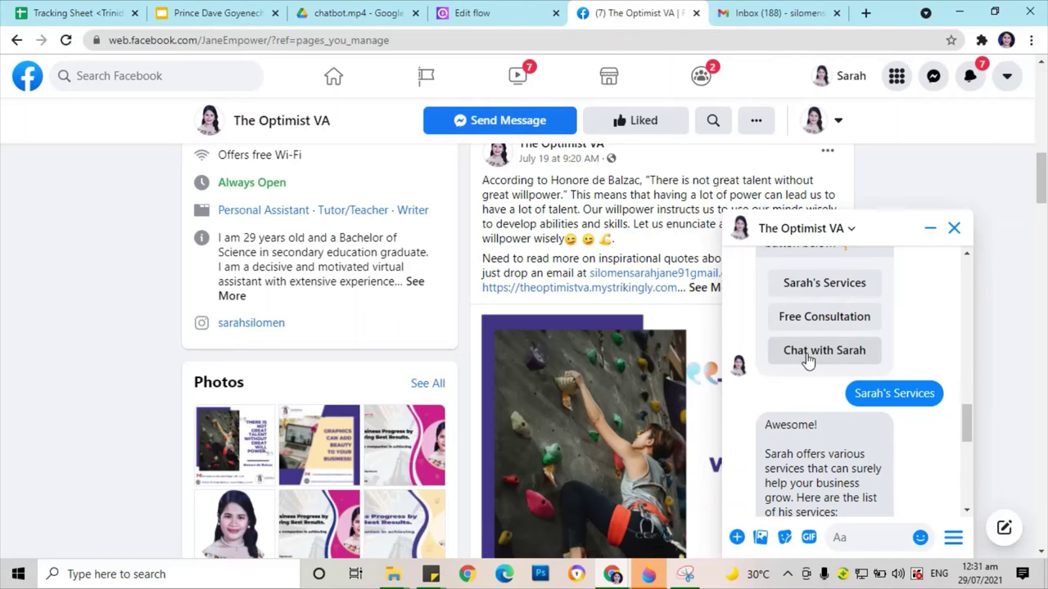
left_click(808, 357)
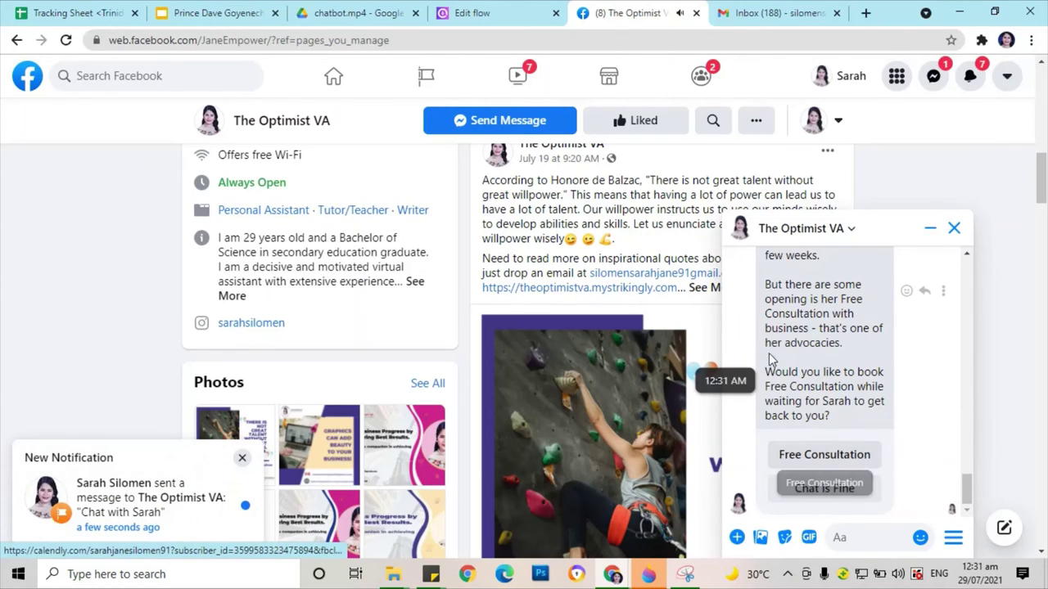
scroll(765, 342, "up", 3)
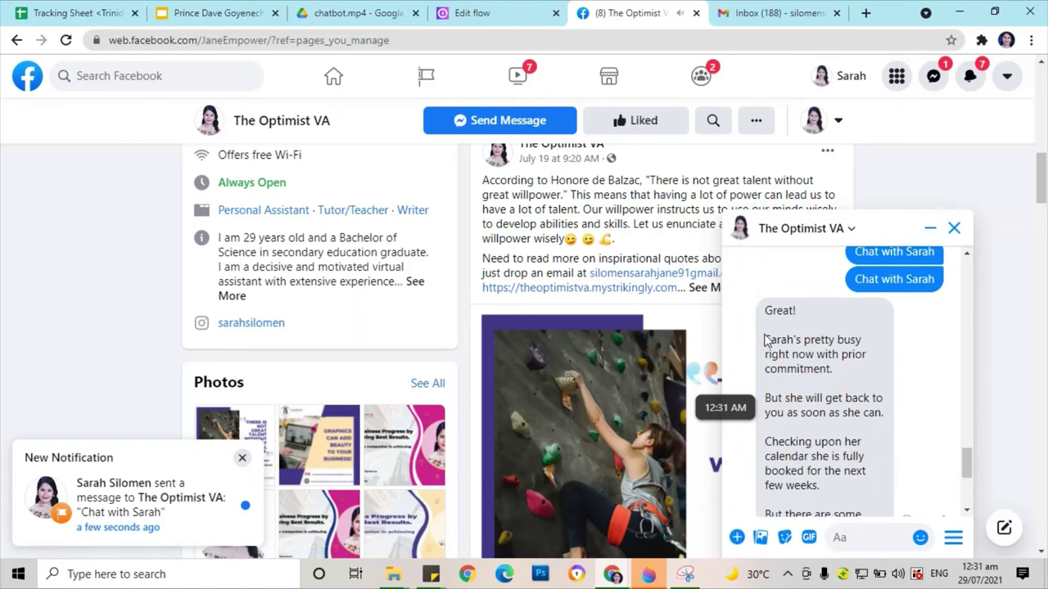
scroll(778, 348, "down", 3)
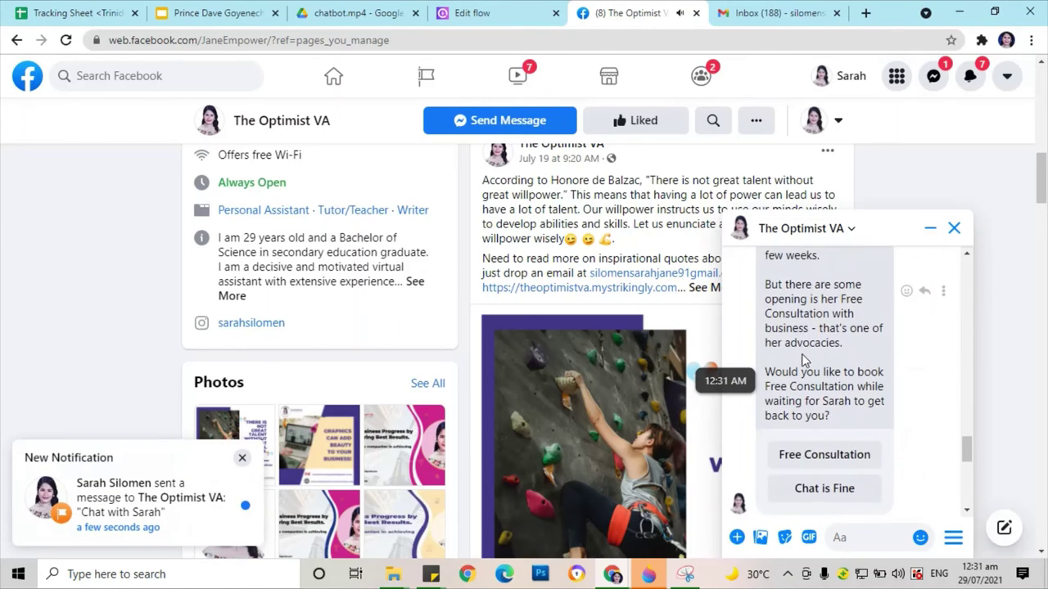
scroll(801, 354, "up", 3)
scroll(800, 336, "down", 3)
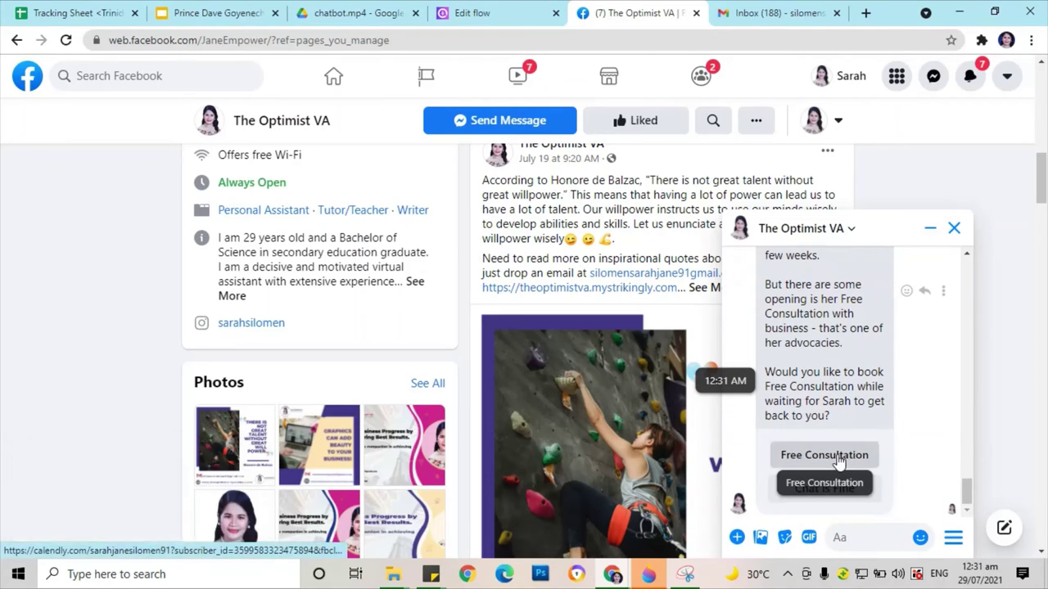
Step: Check the chat reply's Free Consultation link, close the Calendly page and answer with Chat is Fine
left_click(839, 458)
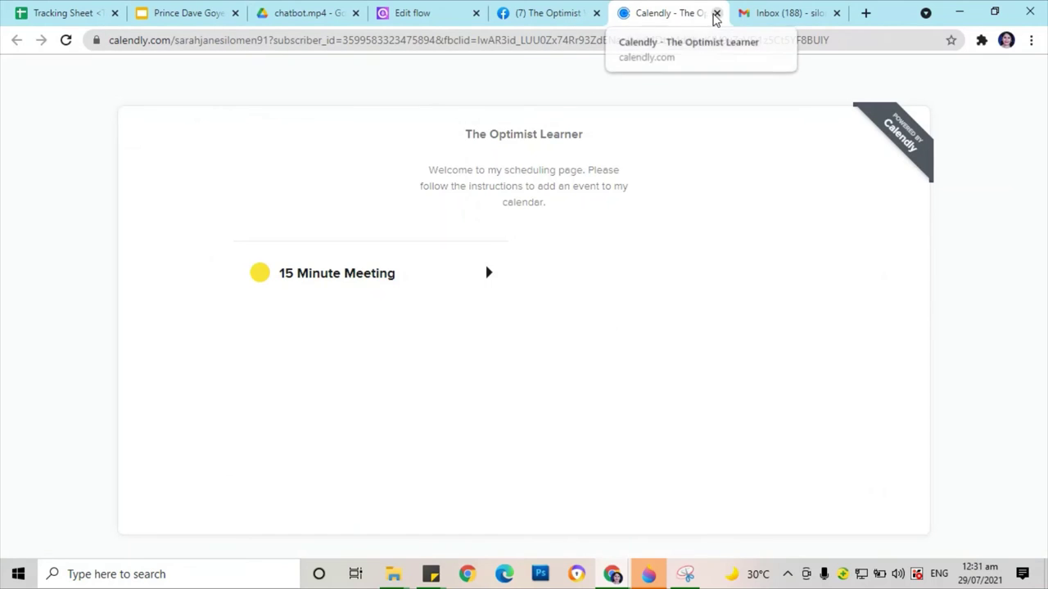
left_click(716, 13)
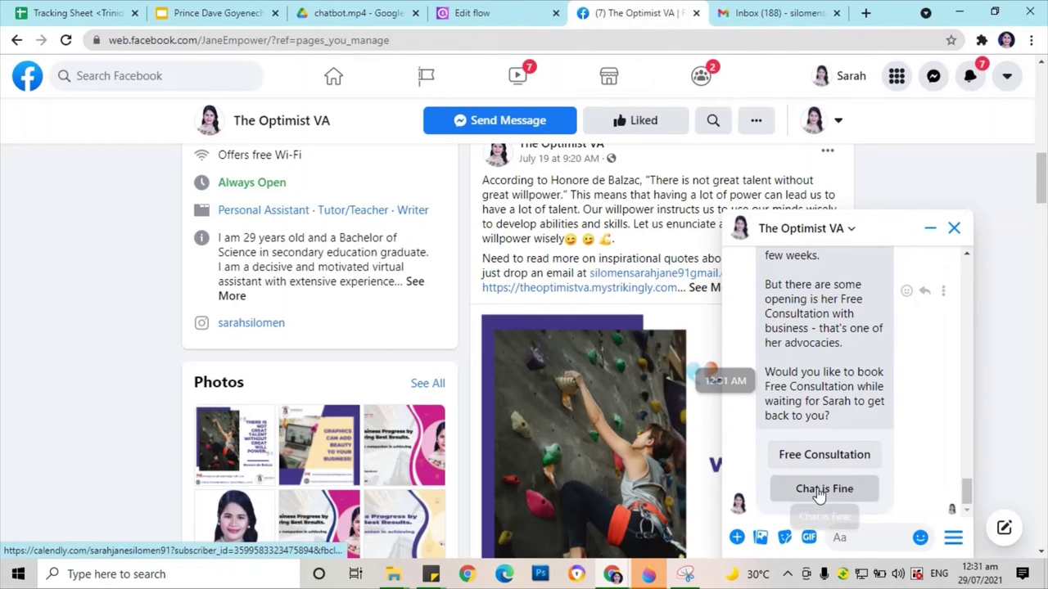
left_click(821, 489)
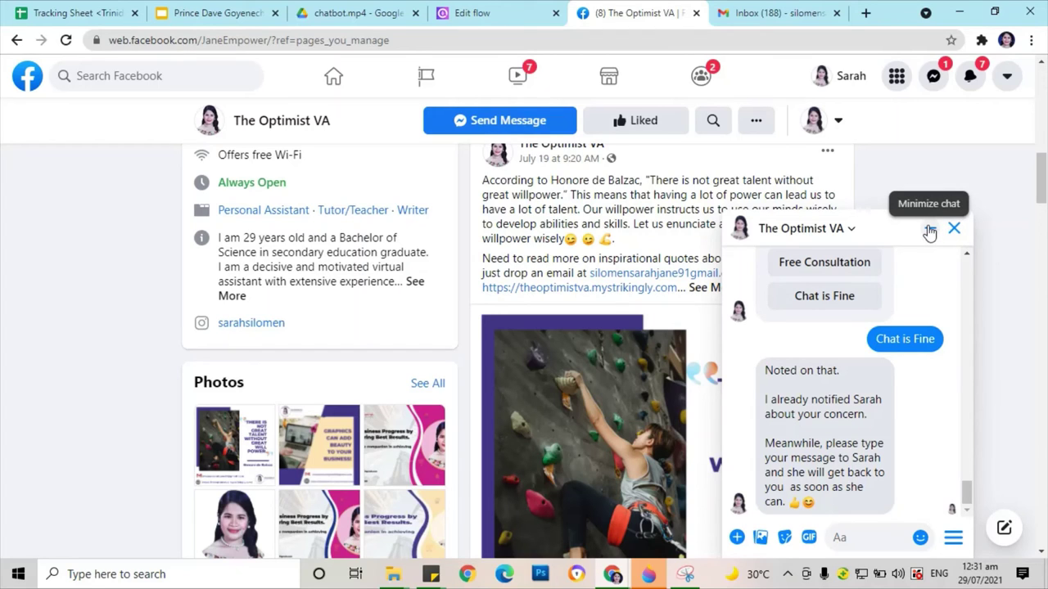
Step: Return to the chatbot's opening question, answer Freelancer and bring up the options in its reply
scroll(800, 333, "up", 10)
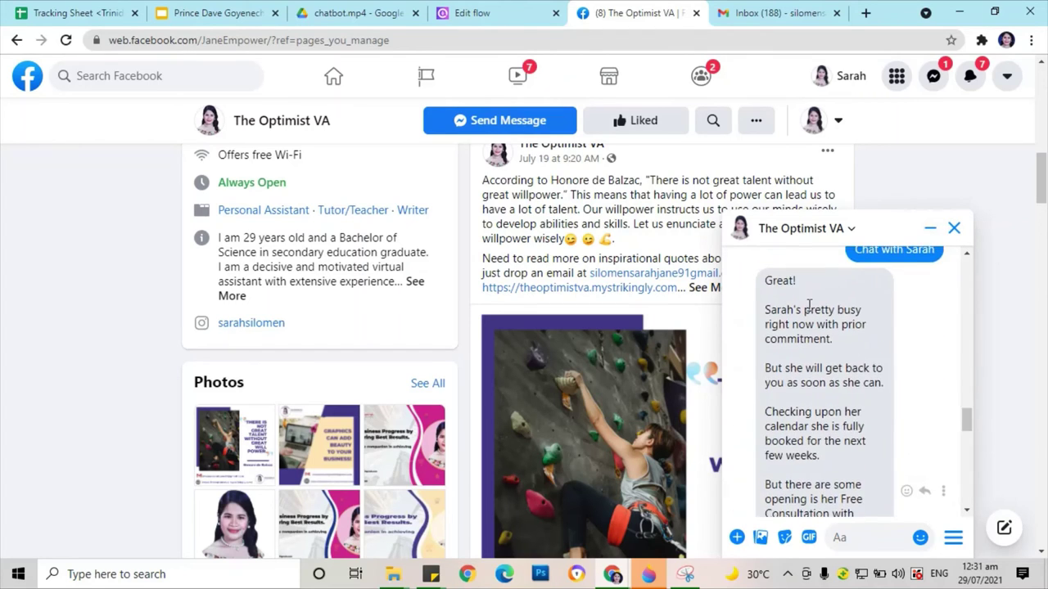
scroll(810, 310, "up", 10)
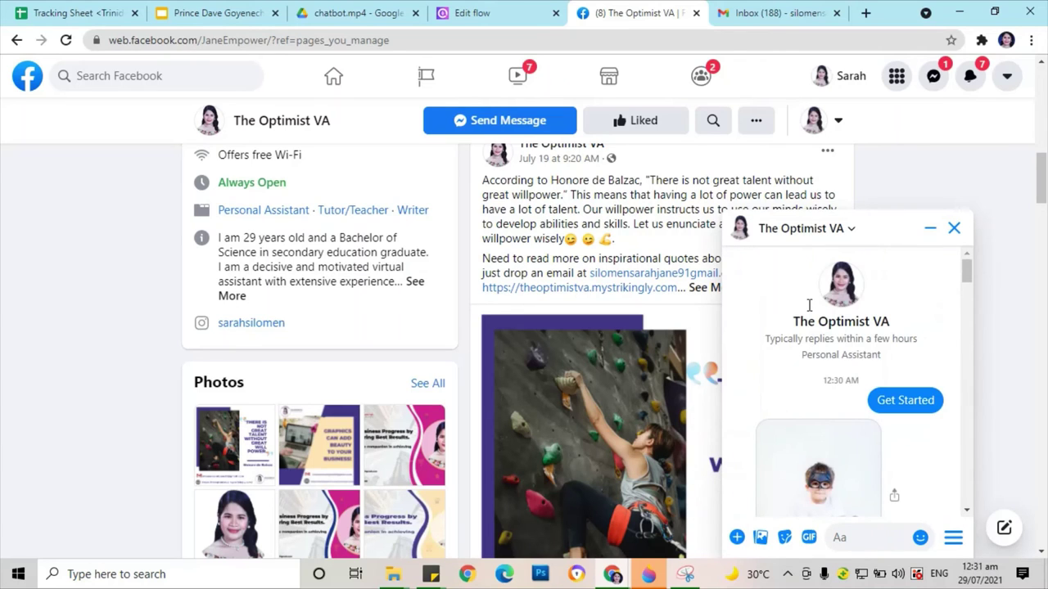
scroll(810, 305, "down", 10)
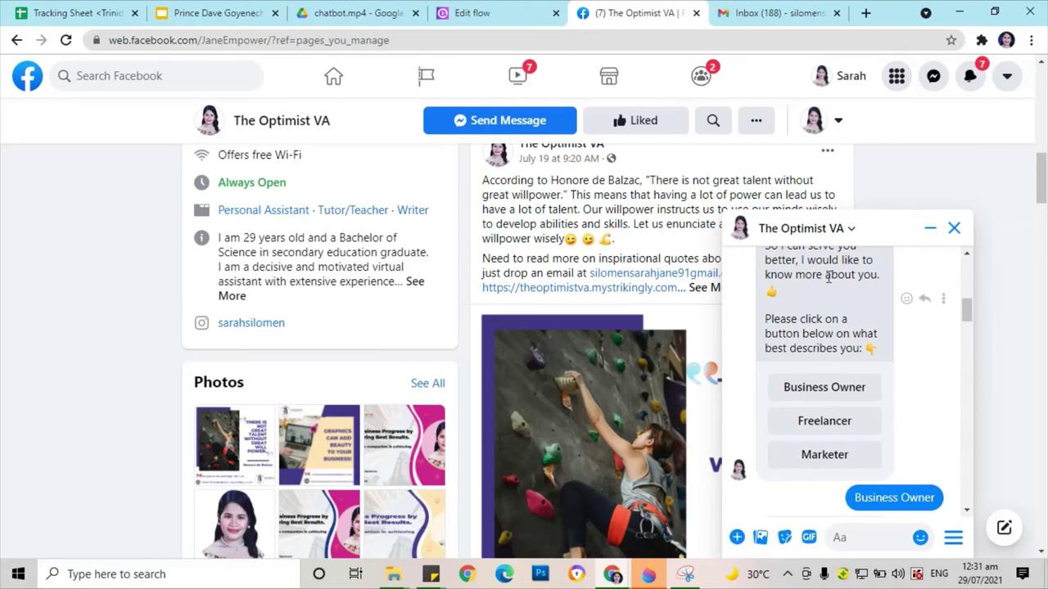
left_click(838, 423)
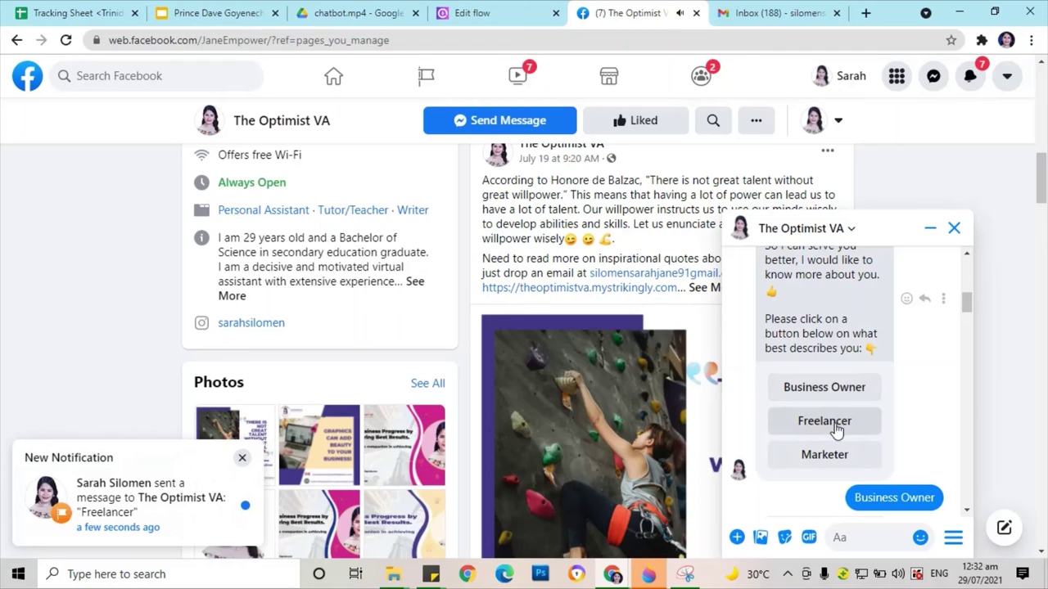
scroll(853, 439, "down", 7)
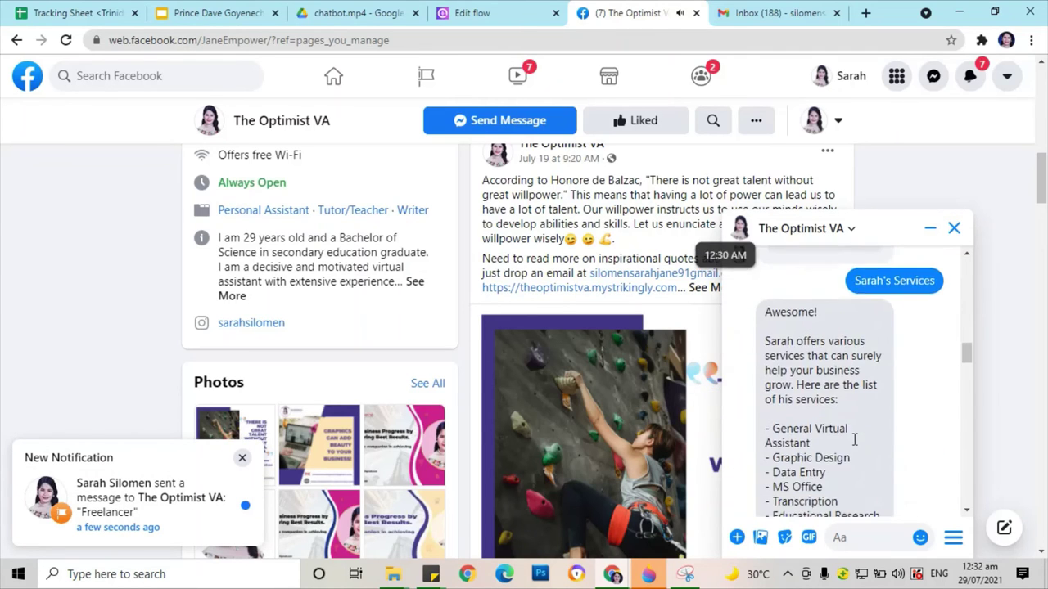
scroll(853, 439, "down", 10)
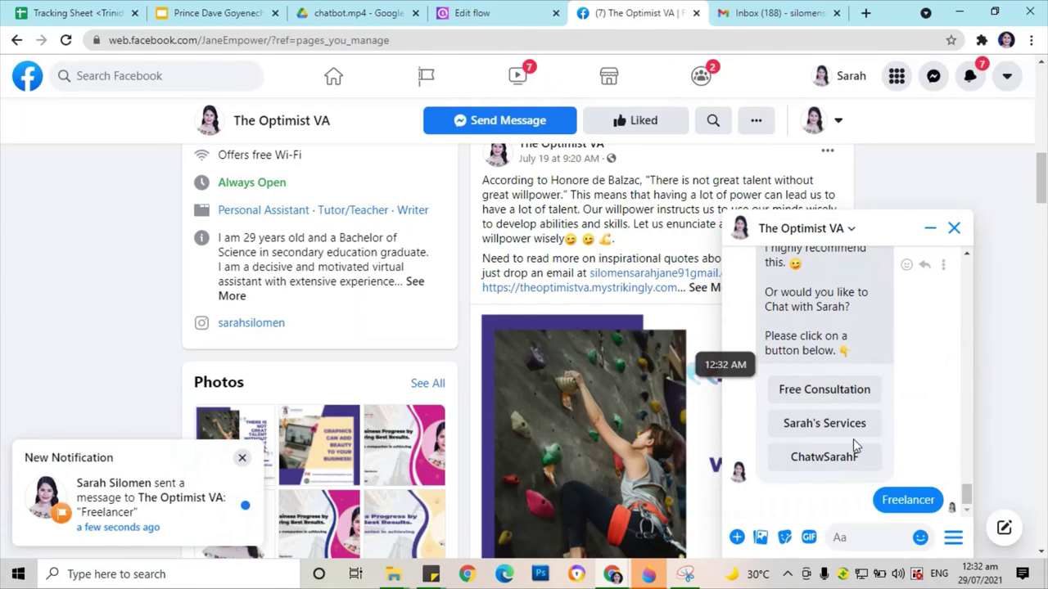
scroll(853, 439, "up", 1)
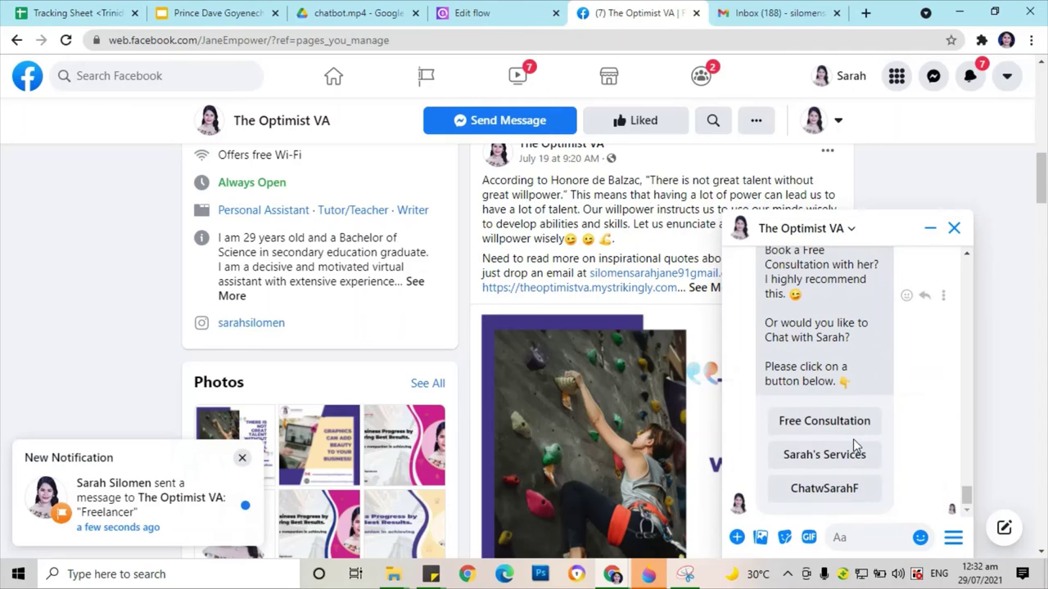
Step: Check the Freelancer branch's Free Consultation link, close the Calendly page and request the services list
left_click(810, 427)
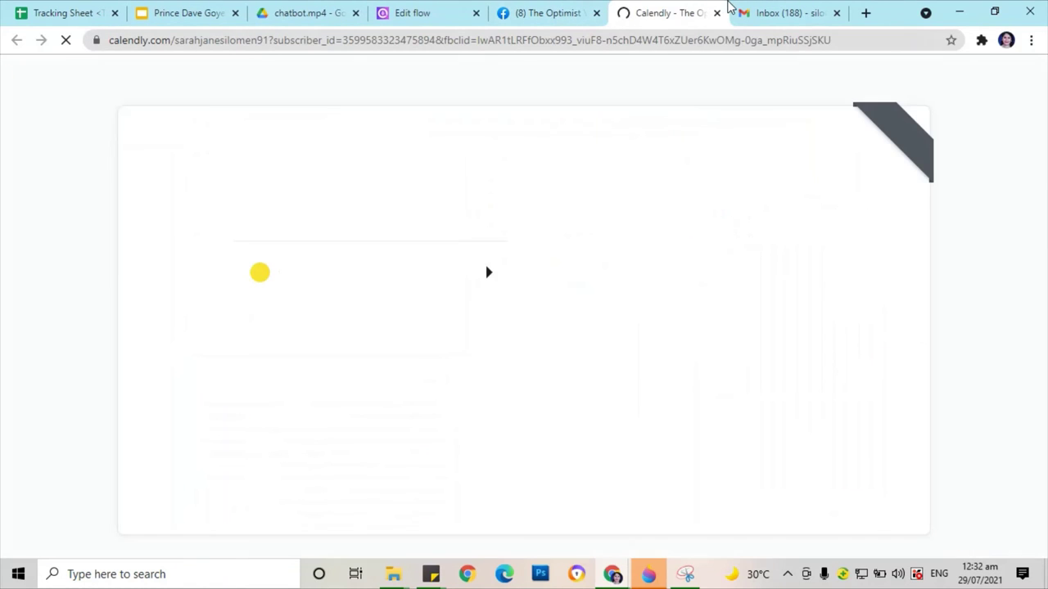
left_click(717, 12)
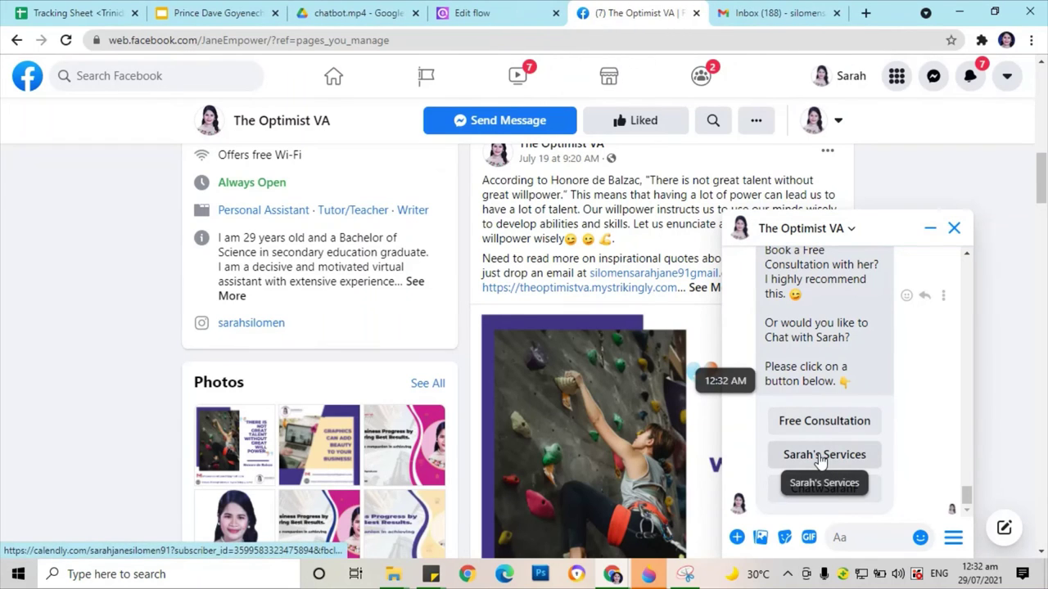
left_click(821, 456)
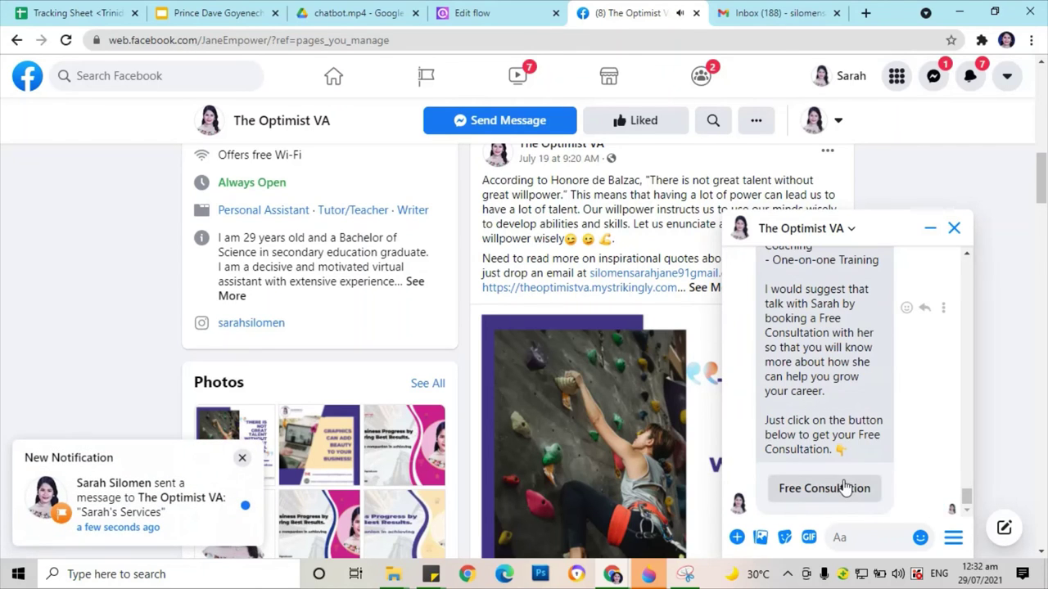
scroll(827, 377, "up", 8)
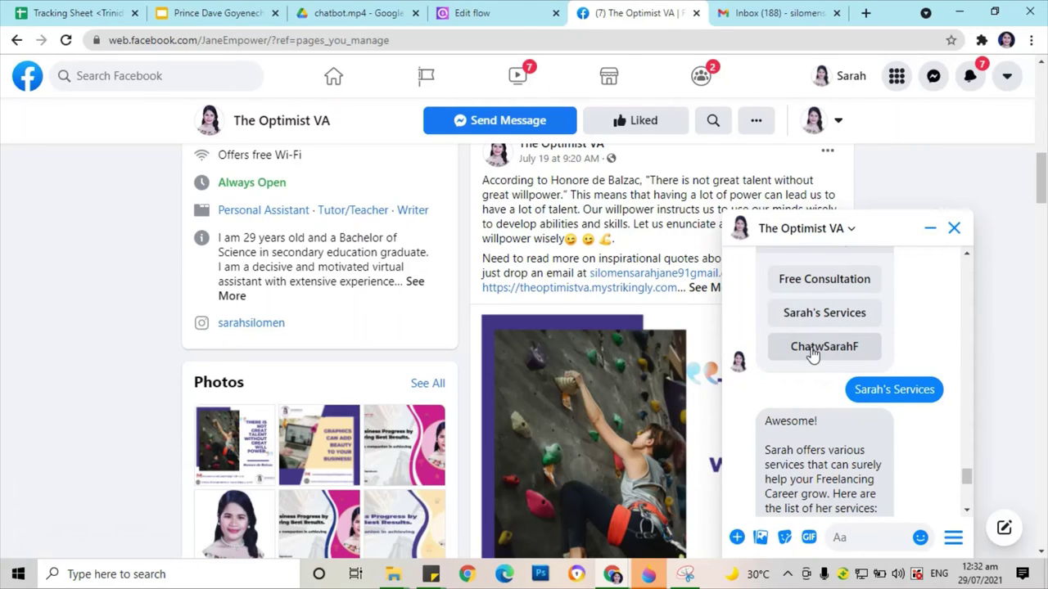
Step: Choose the chat option in the Freelancer branch and answer the chatbot's follow-up question with Chat is Fine
left_click(812, 350)
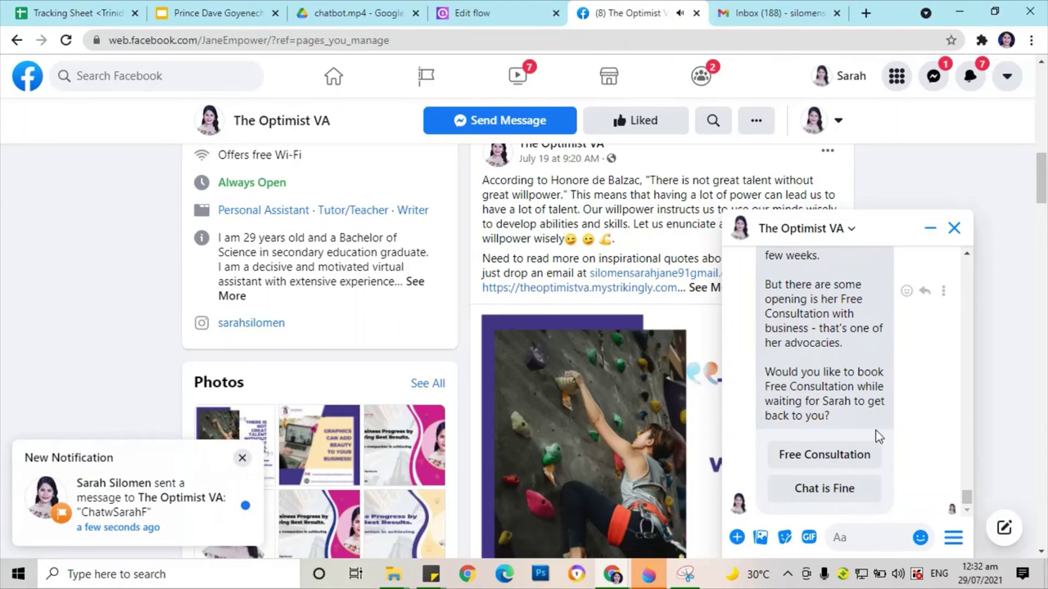
left_click(864, 500)
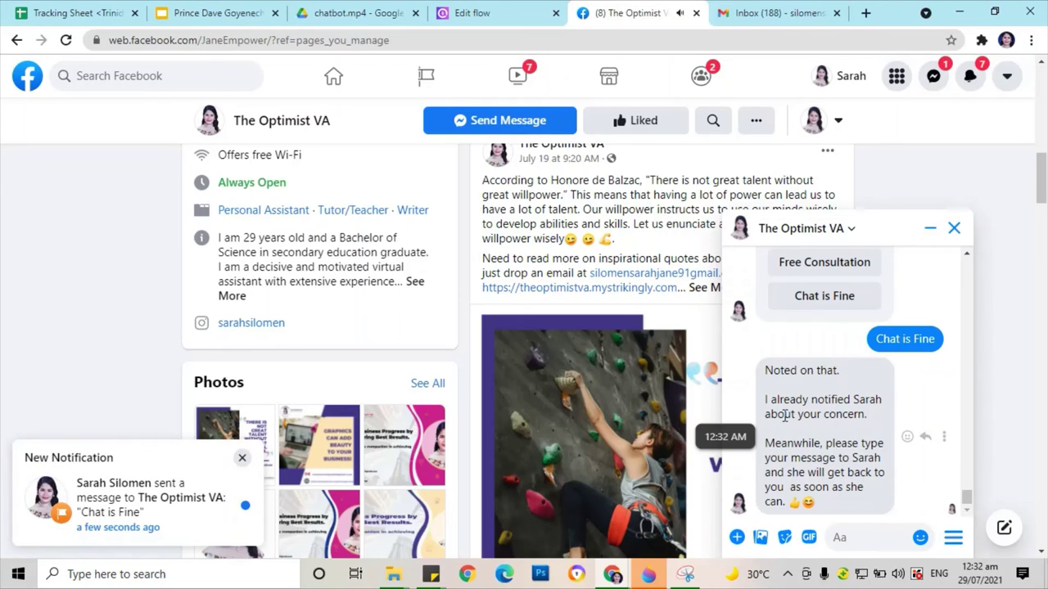
Step: Return to the chatbot's opening question, answer Marketer and bring up the options in its reply
scroll(779, 306, "up", 3)
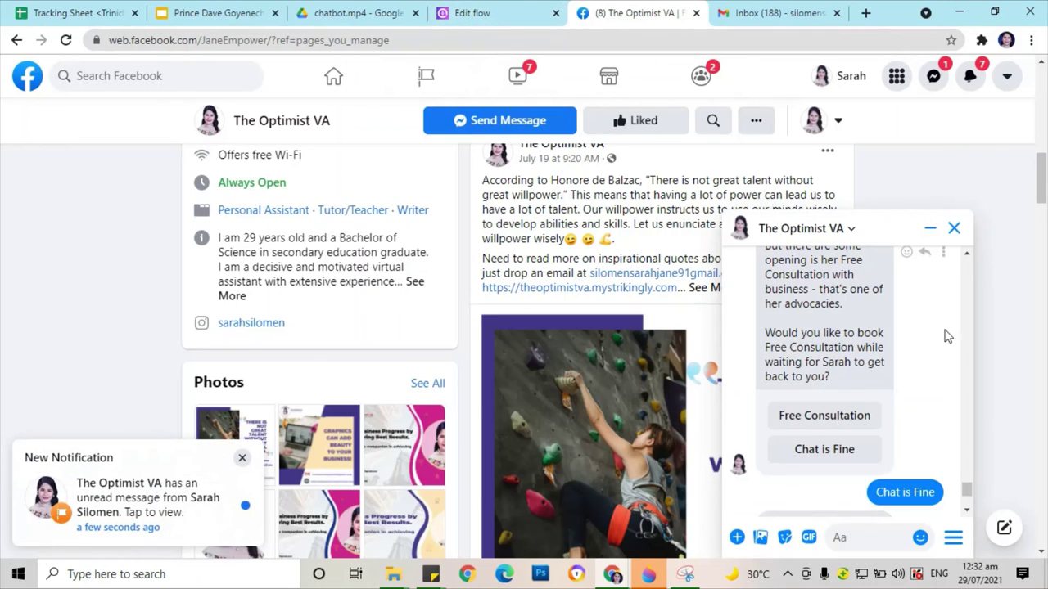
scroll(865, 314, "up", 10)
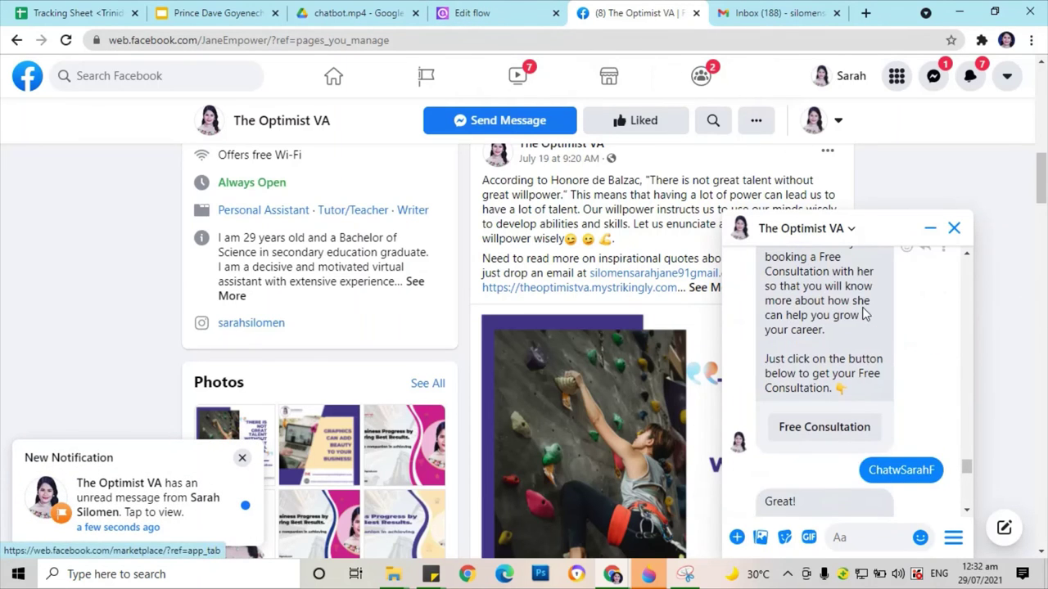
scroll(864, 309, "down", 5)
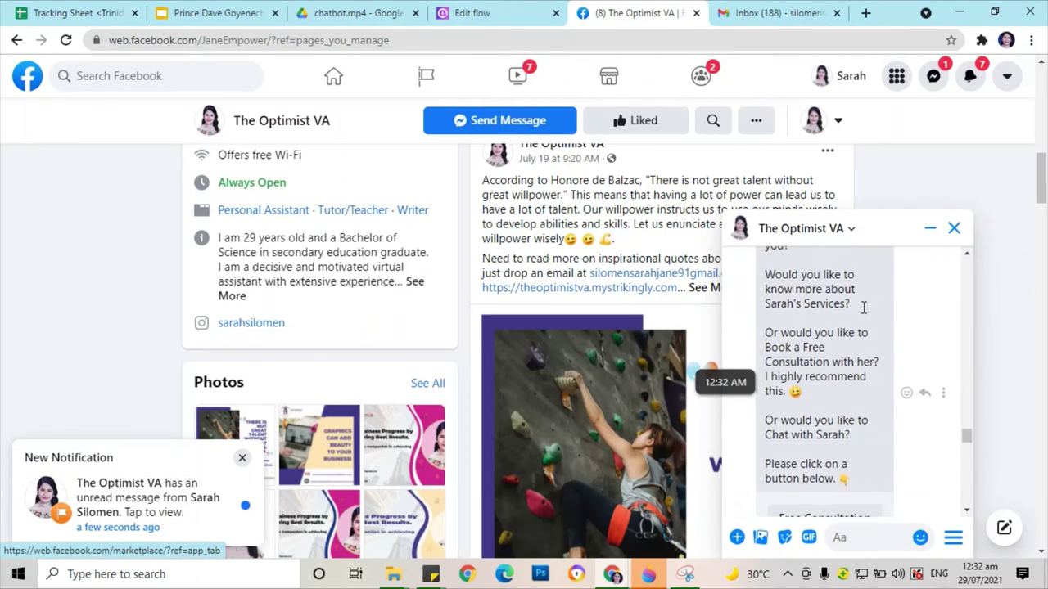
scroll(853, 376, "up", 10)
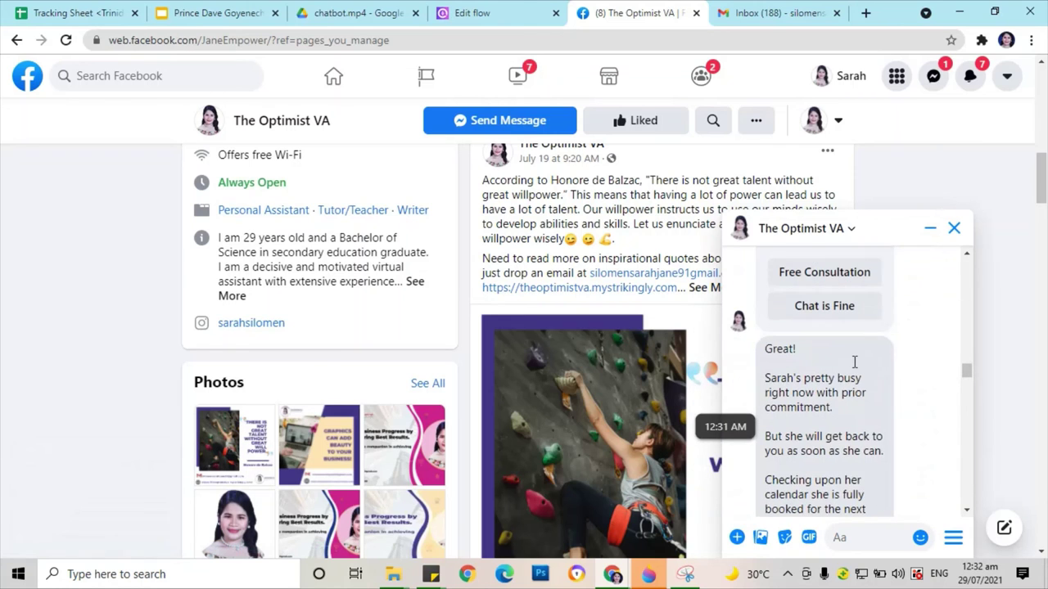
scroll(853, 358, "up", 5)
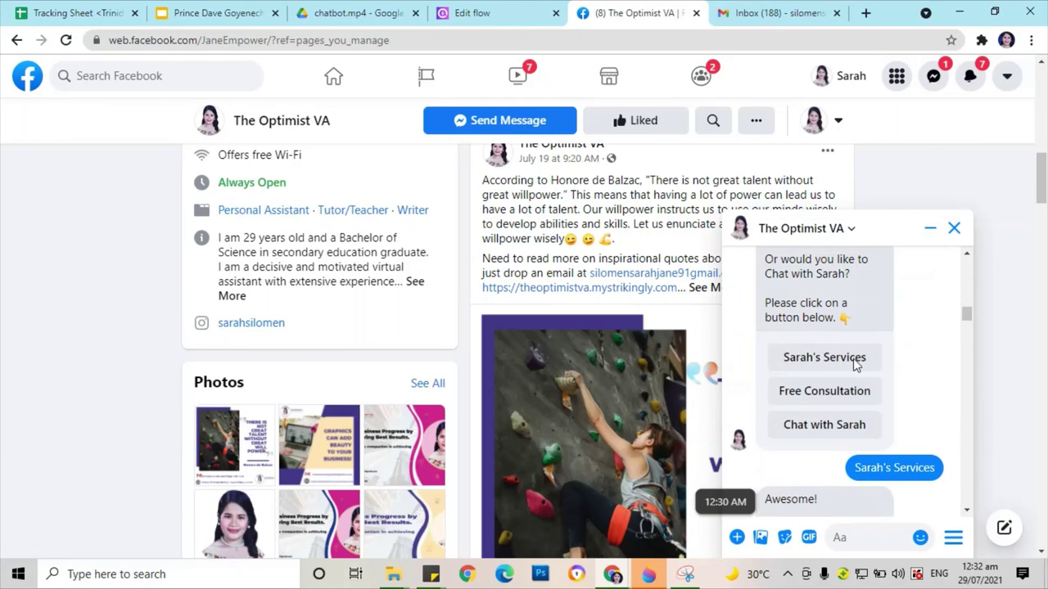
scroll(784, 398, "up", 10)
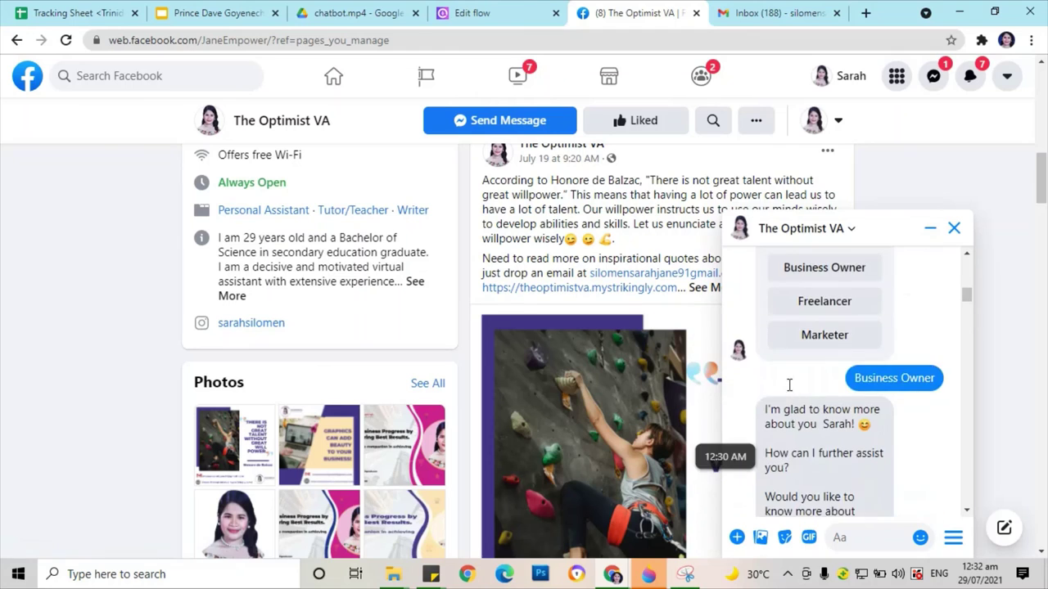
scroll(835, 410, "down", 2)
scroll(835, 410, "down", 2)
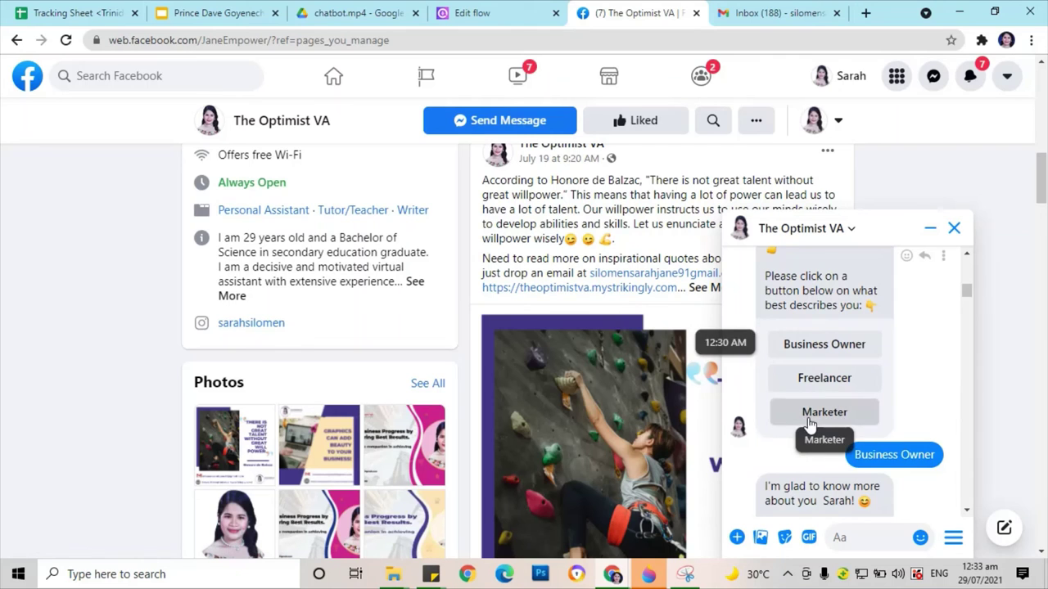
scroll(765, 401, "down", 5)
scroll(887, 391, "down", 10)
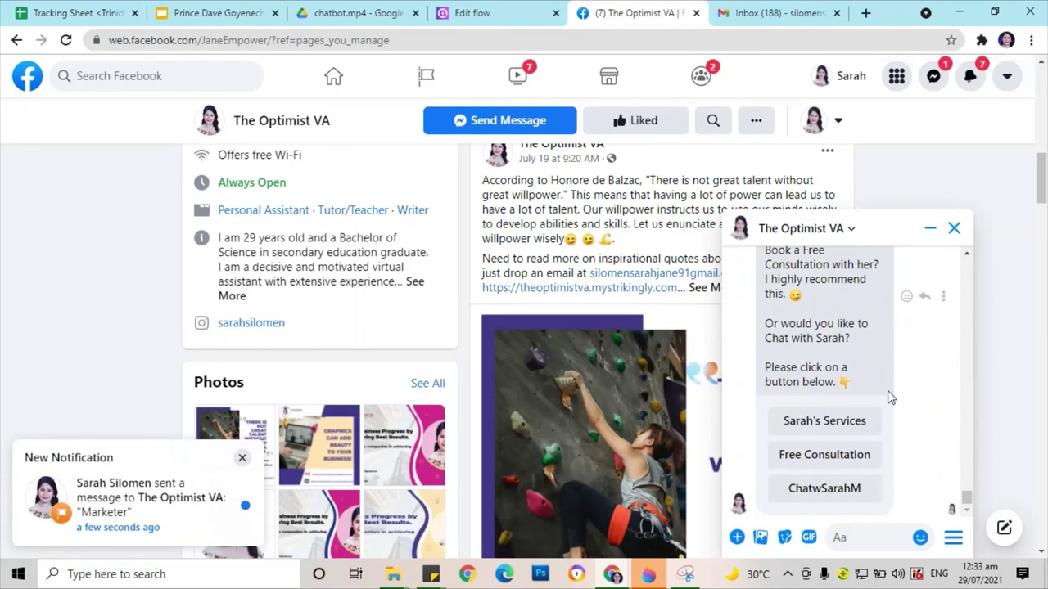
Step: Request the services list in the Marketer branch and check its Free Consultation link, closing the Calendly page
scroll(827, 433, "up", 3)
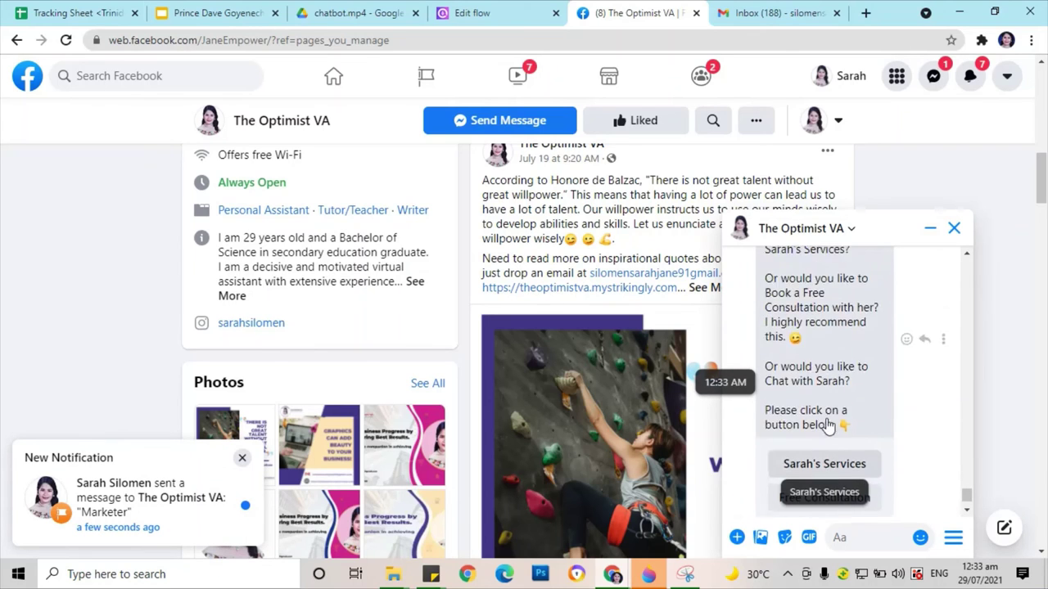
scroll(828, 417, "down", 5)
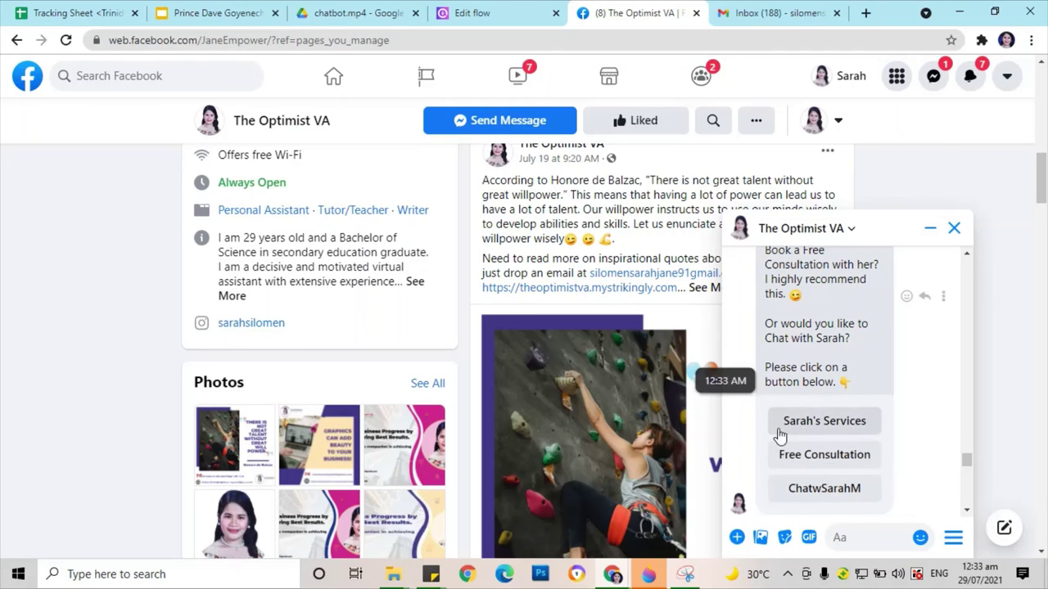
left_click(831, 427)
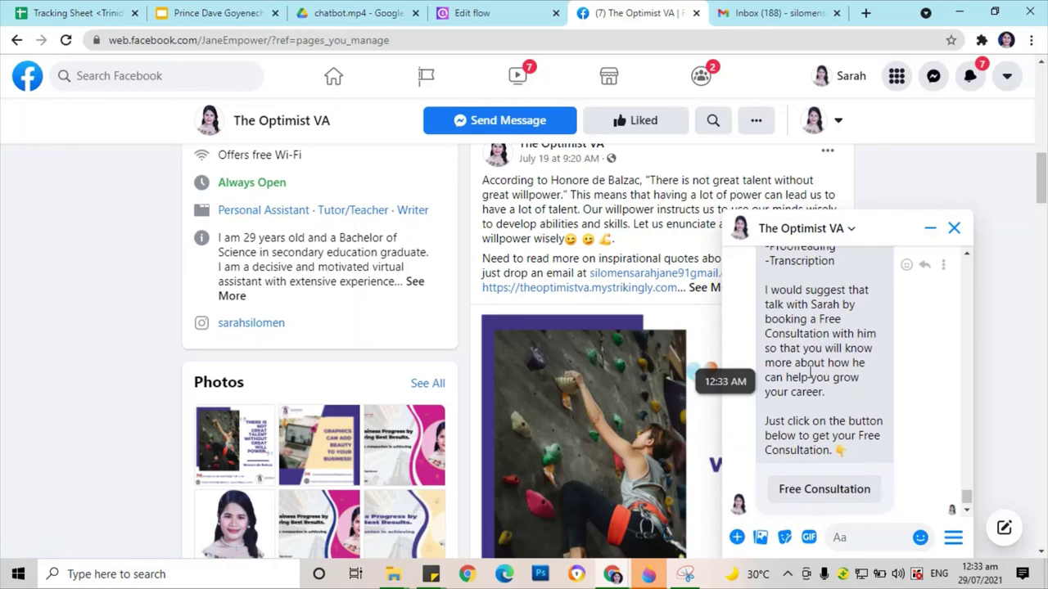
scroll(810, 372, "up", 3)
scroll(811, 376, "down", 3)
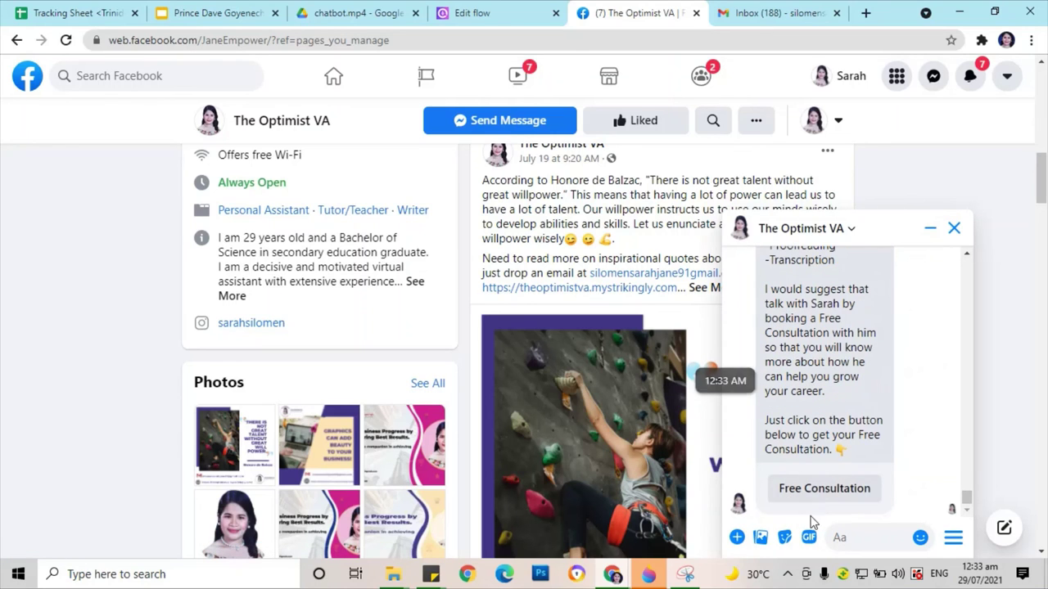
left_click(823, 493)
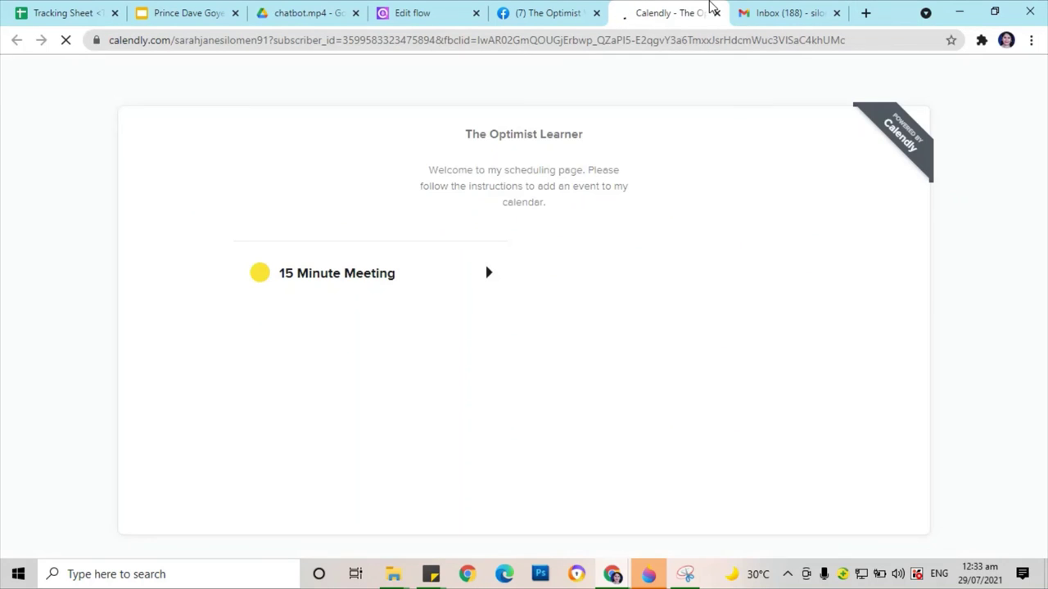
left_click(717, 12)
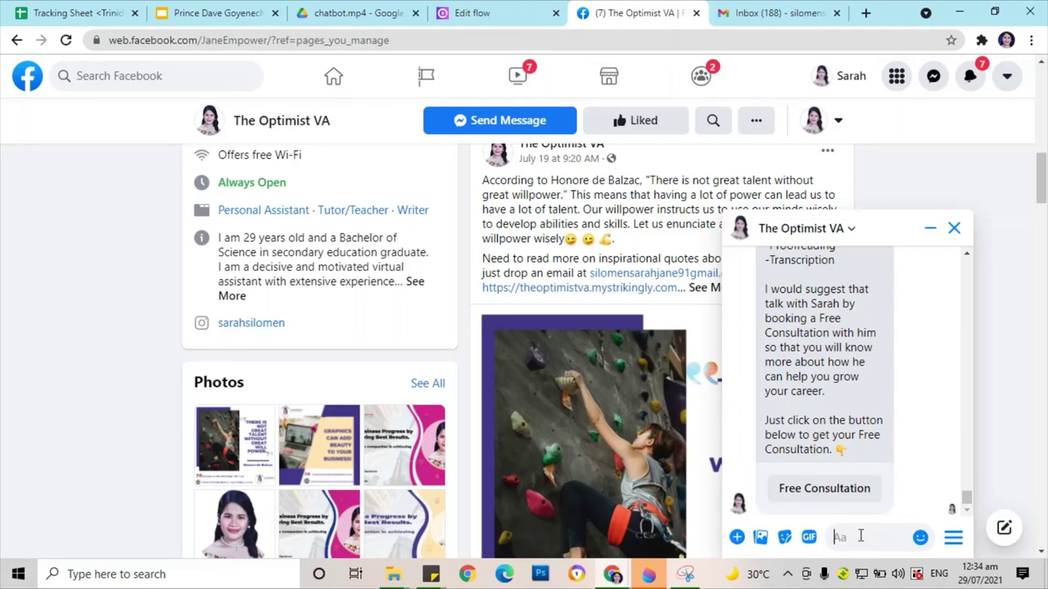
Step: Send the keyword "Rates" to the chatbot as a message
left_click(861, 536)
type("Rates")
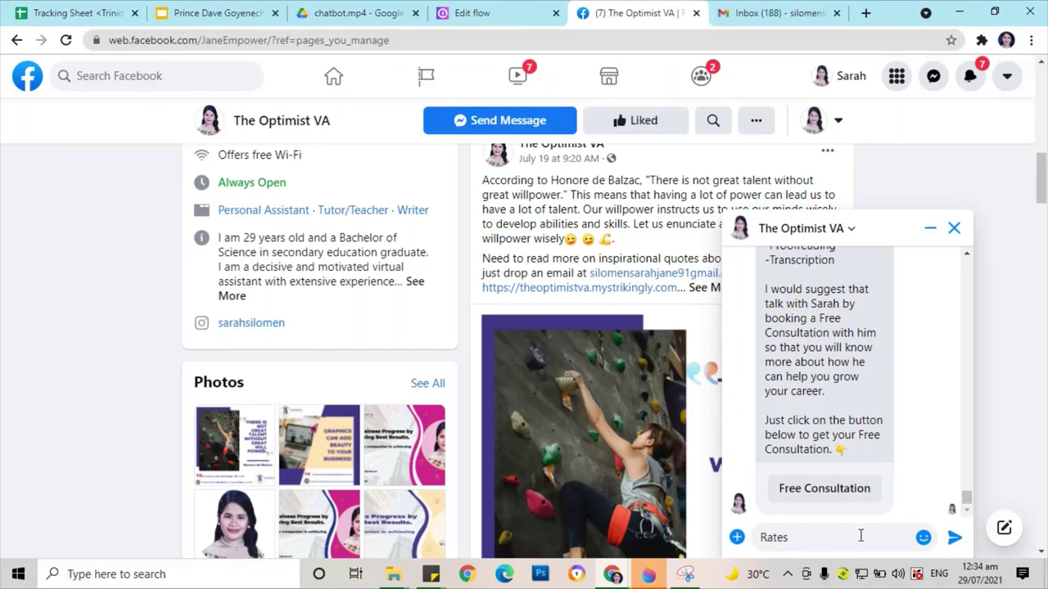
key("Return")
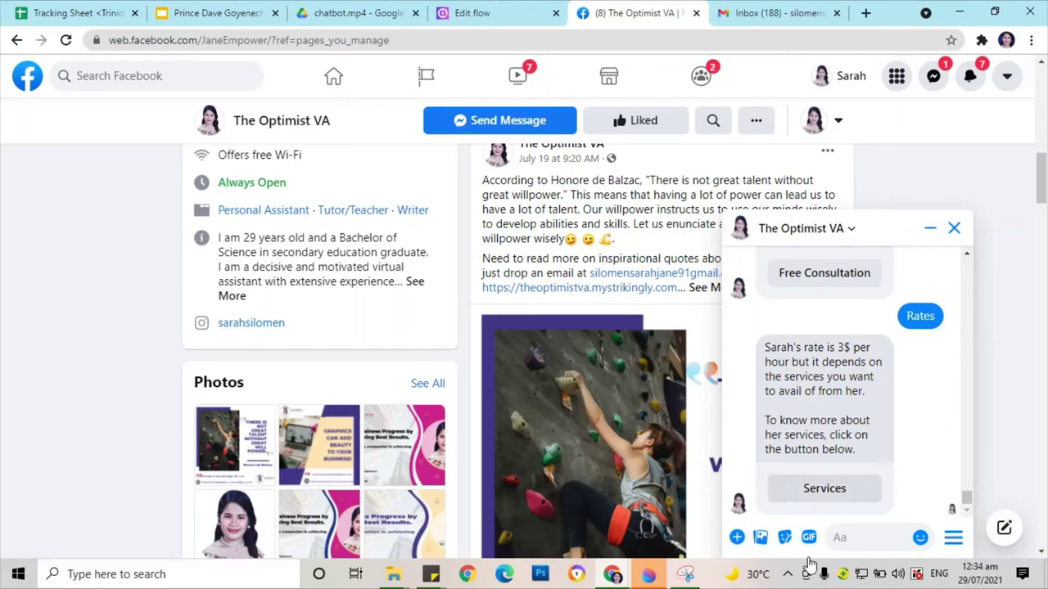
left_click(789, 576)
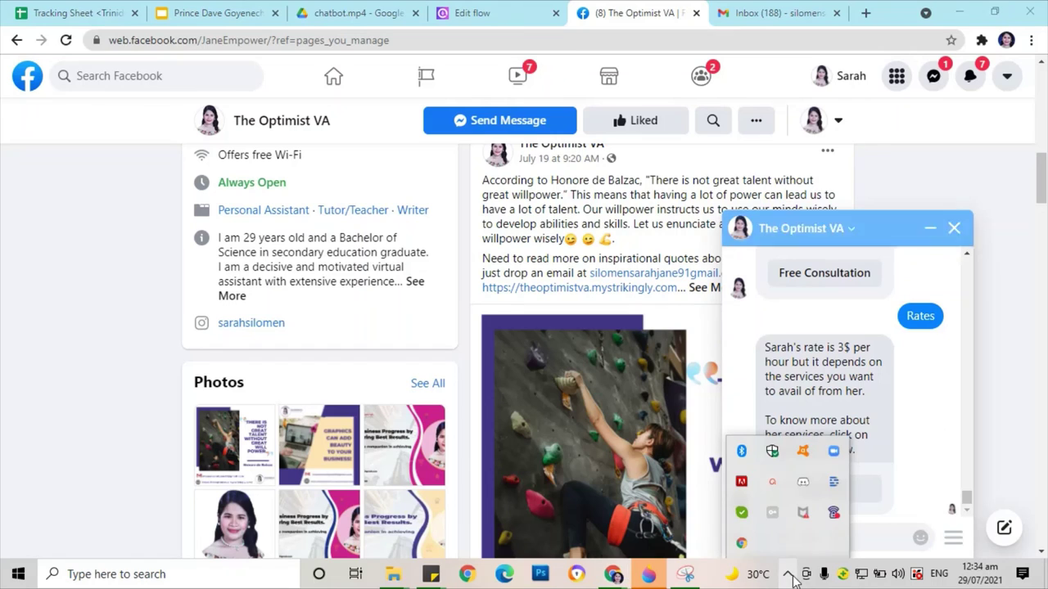